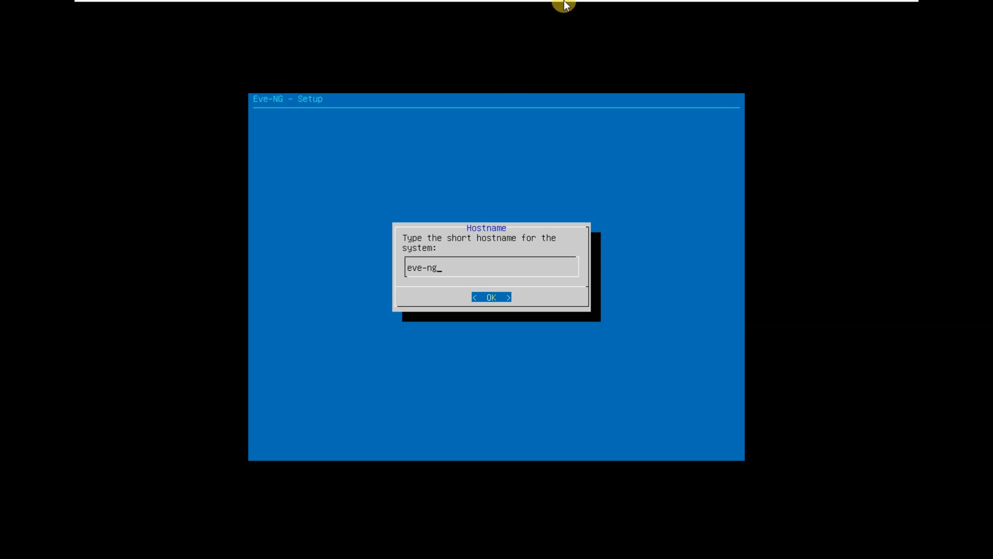
Step: Restart the eve-ng-pro guest with Power > Restart Guest and confirm the restart
right_click(575, 15)
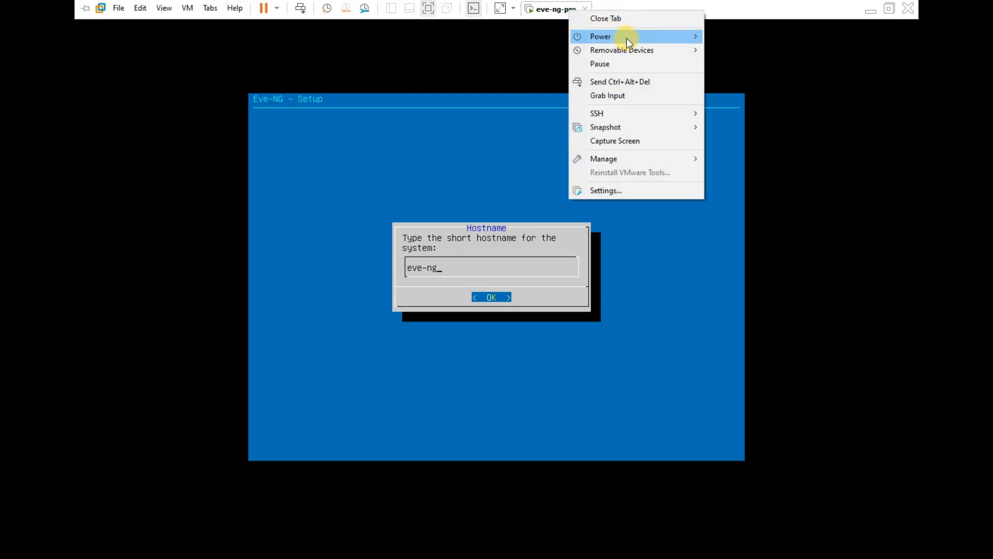
mouse_move(626, 38)
click(745, 79)
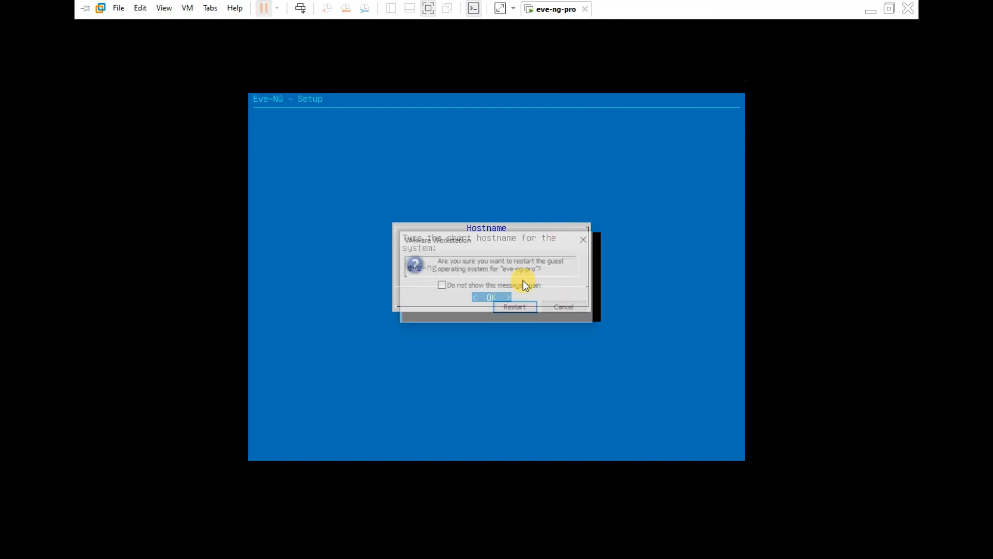
click(508, 307)
mouse_move(679, 5)
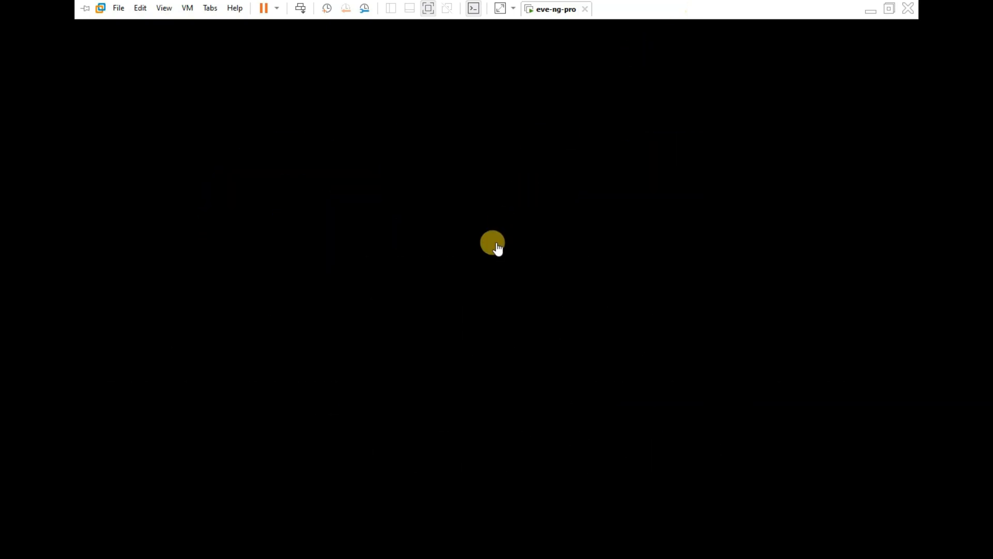
click(490, 255)
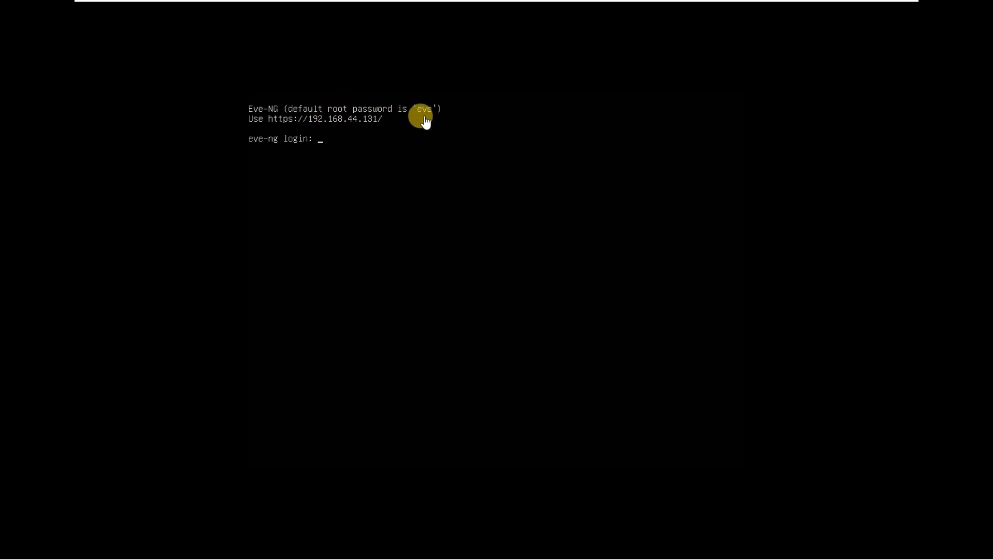
click(403, 164)
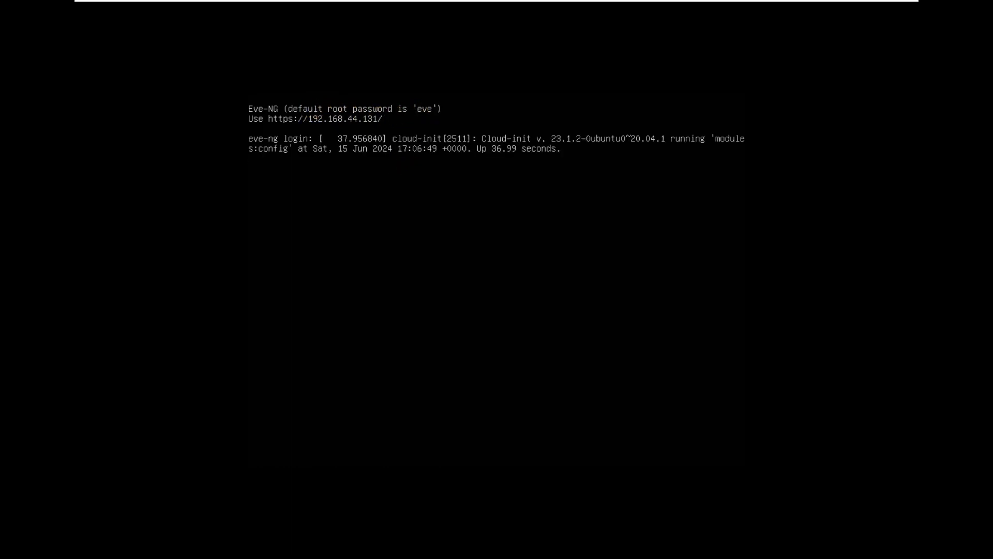
click(377, 187)
key(Return)
text(root)
key(Return)
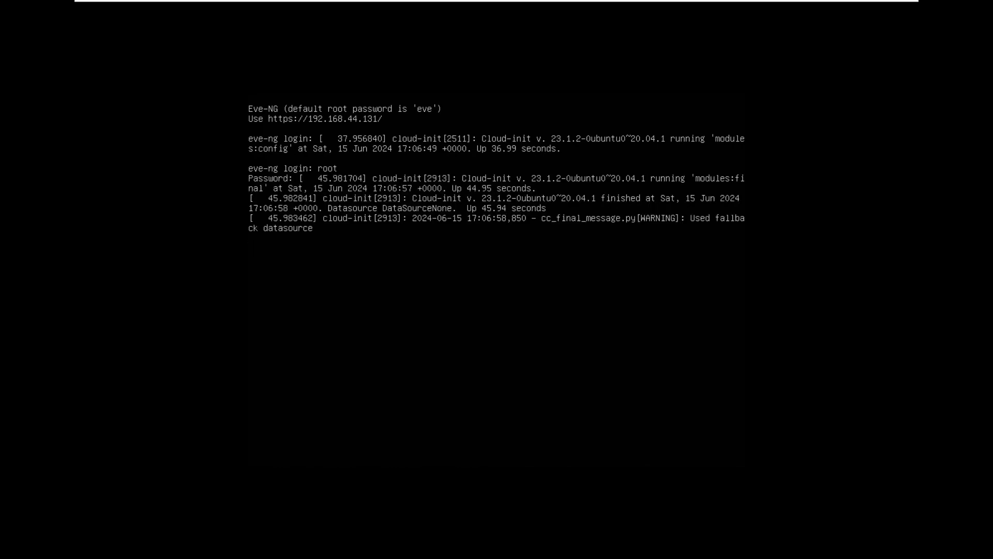
key(Return)
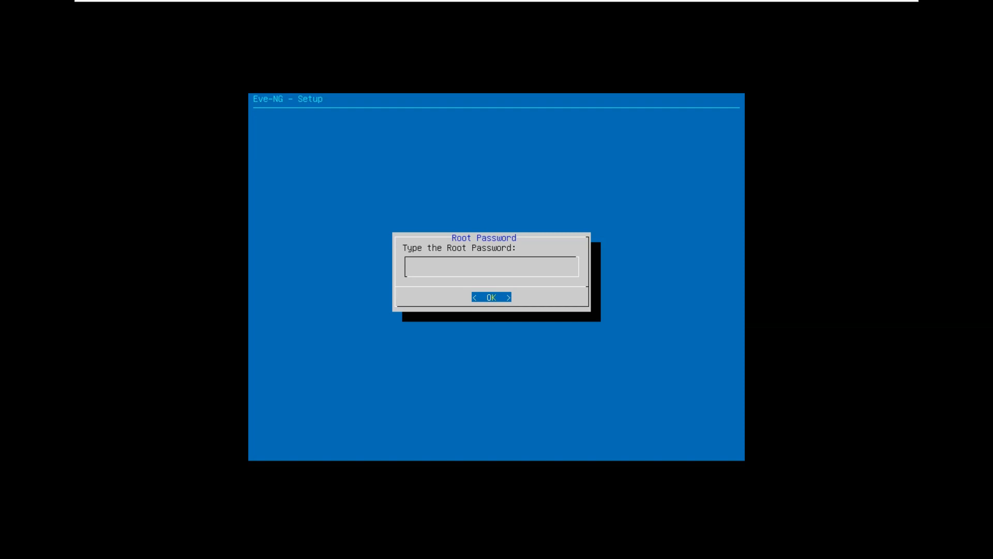
Step: Enter the new root password twice and set the hostname to eve-ng-pro
key(Return)
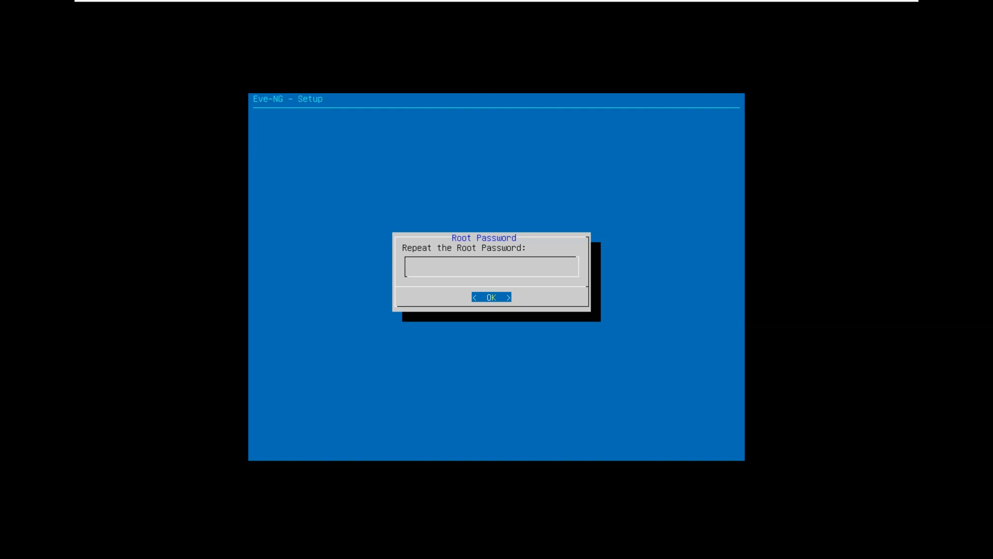
key(Return)
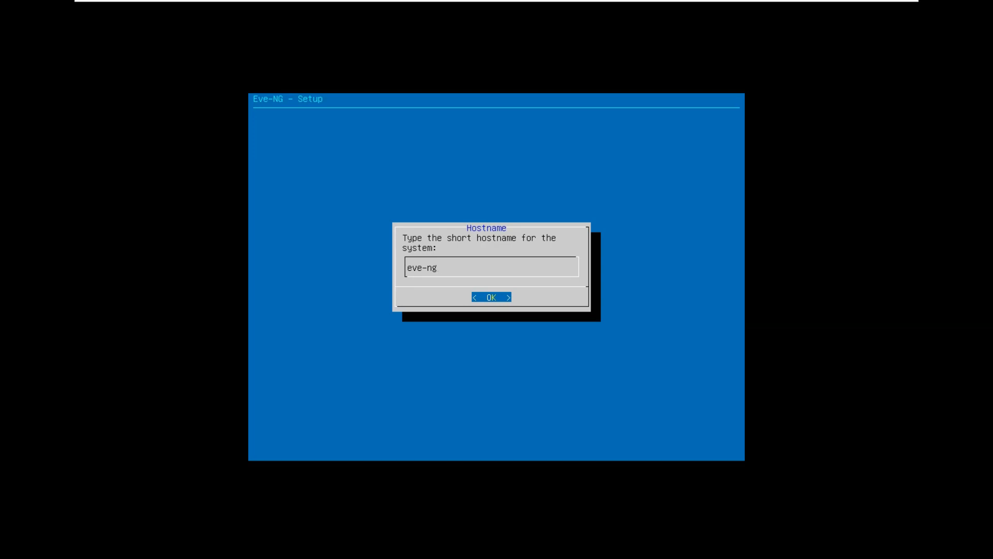
text(-pro)
key(Return)
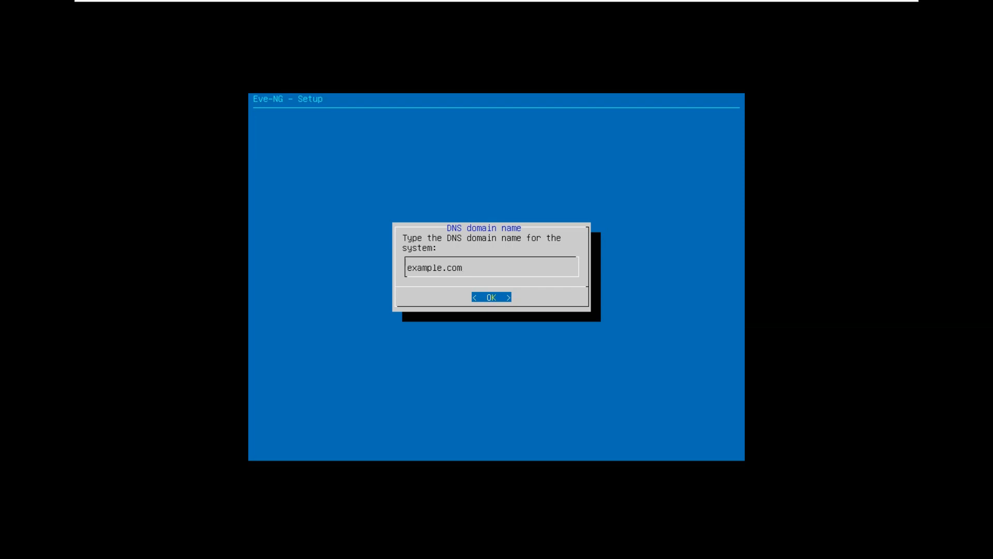
key(BackSpace)
key(BackSpace)
key(BackSpace)
key(BackSpace)
key(BackSpace)
key(BackSpace)
key(BackSpace)
key(BackSpace)
key(BackSpace)
key(BackSpace)
key(BackSpace)
text(g)
key(BackSpace)
text(www.google.com)
key(Return)
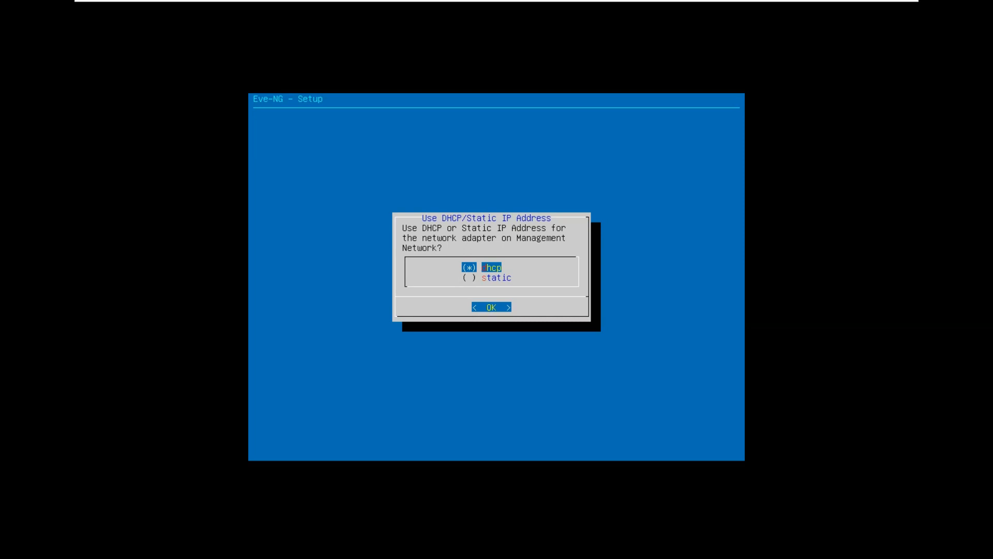
mouse_move(702, 1)
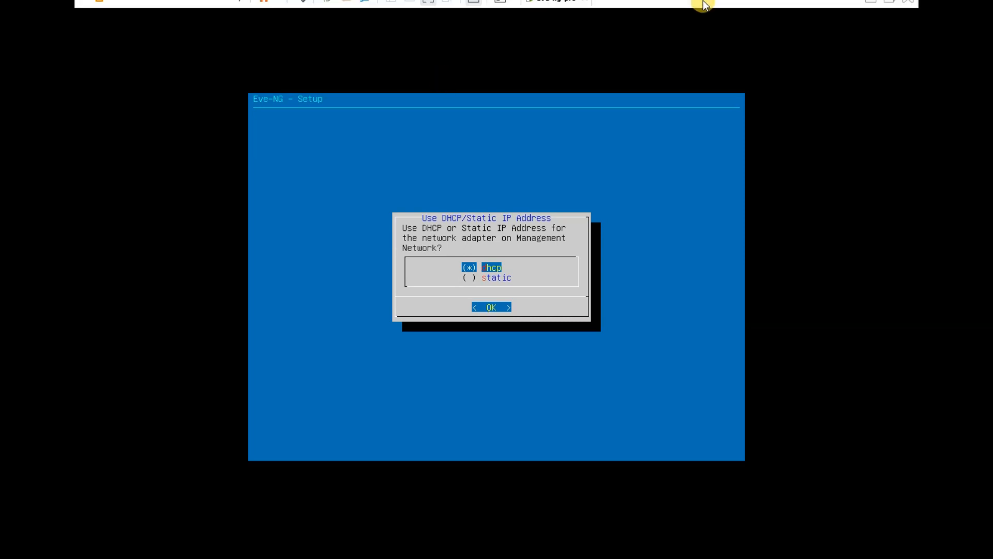
right_click(565, 10)
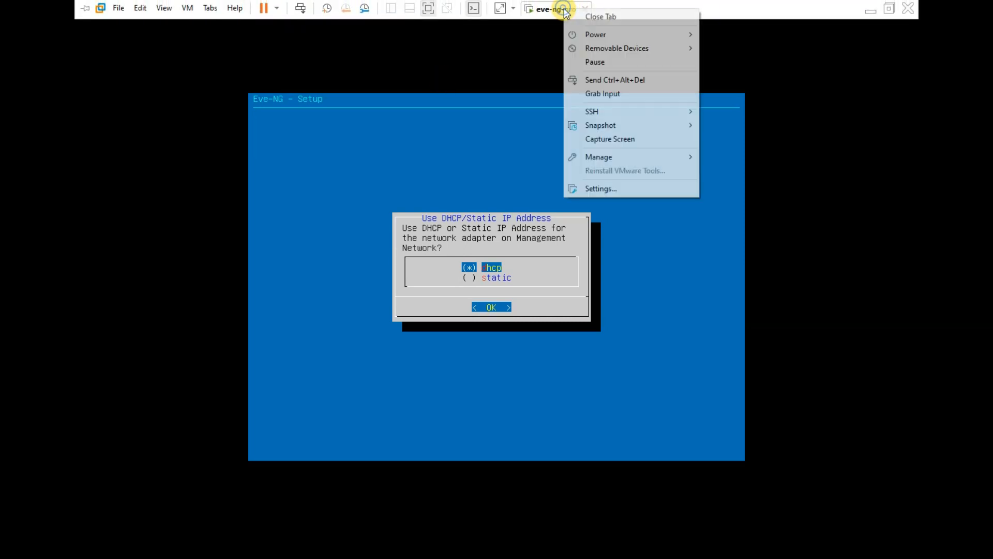
click(616, 191)
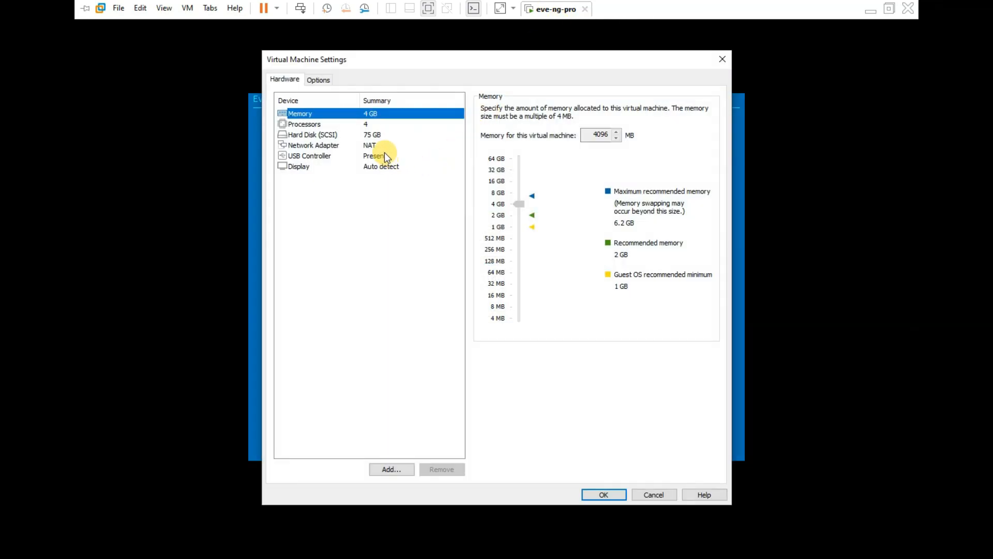
click(378, 147)
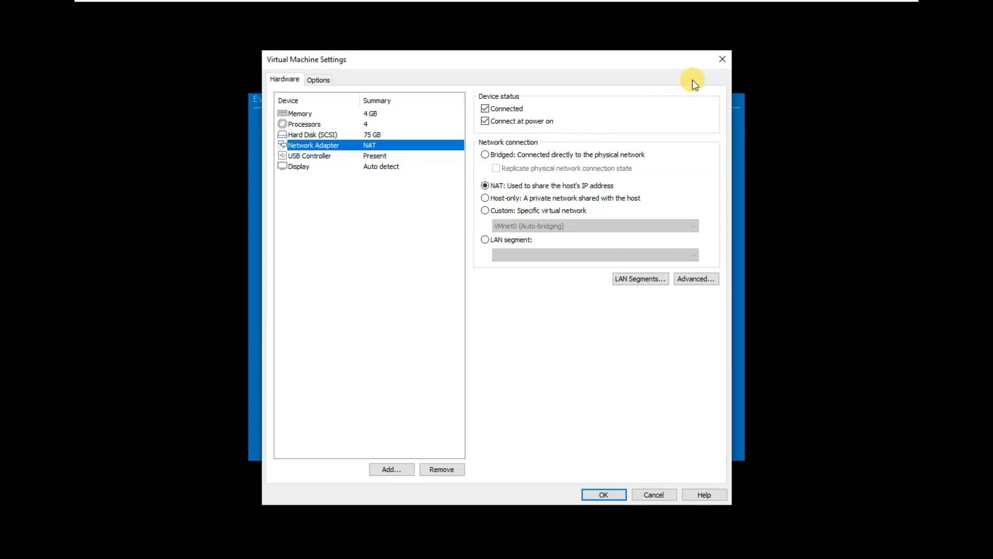
click(719, 64)
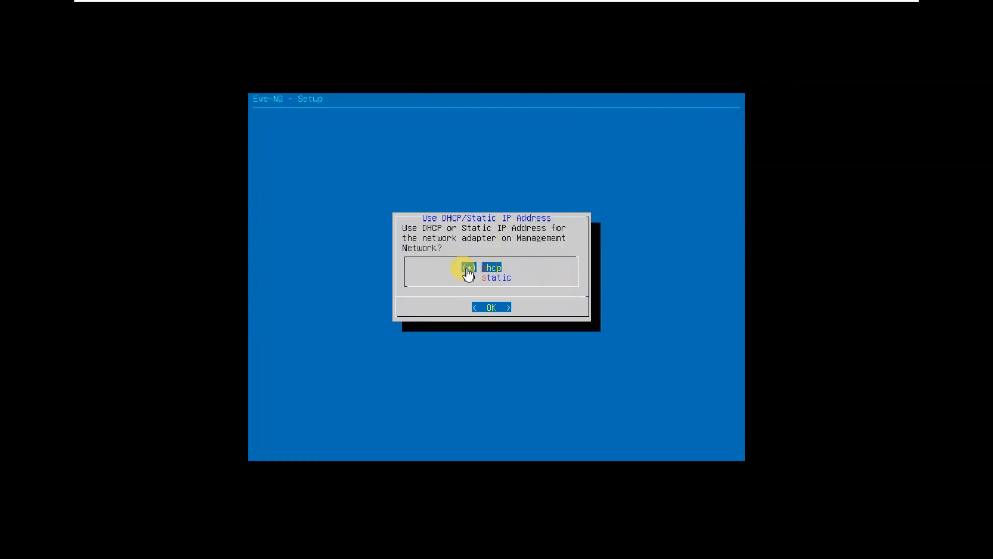
click(528, 259)
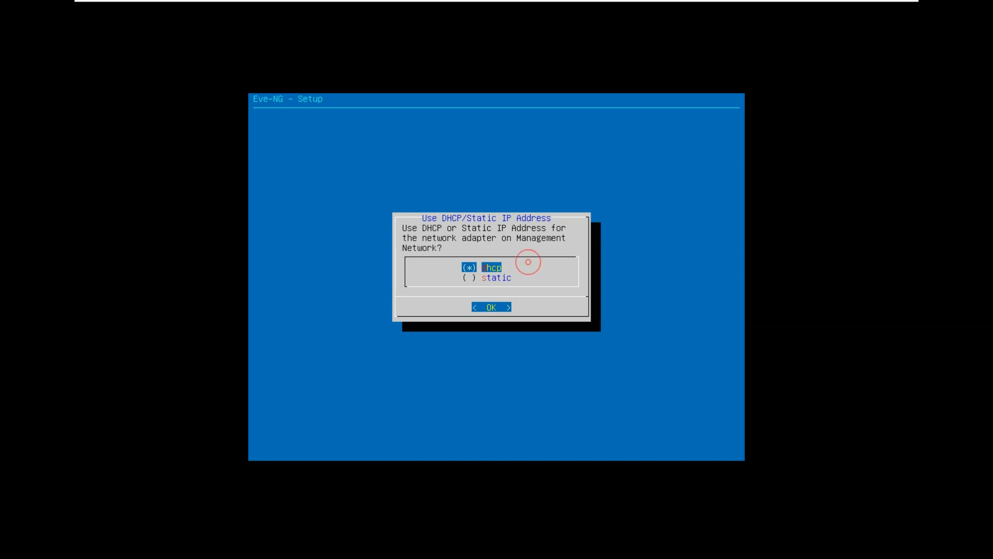
click(528, 262)
key(Down)
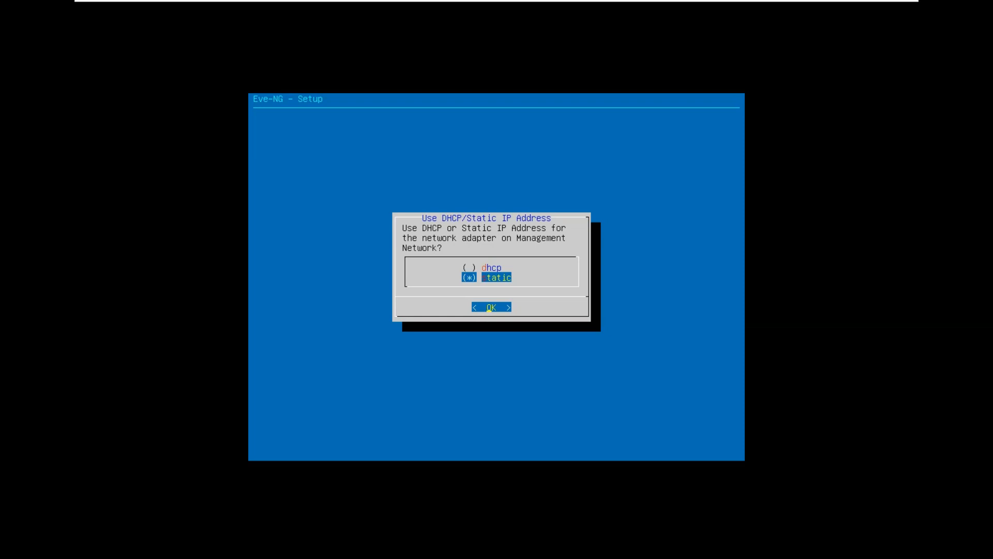
key(Up)
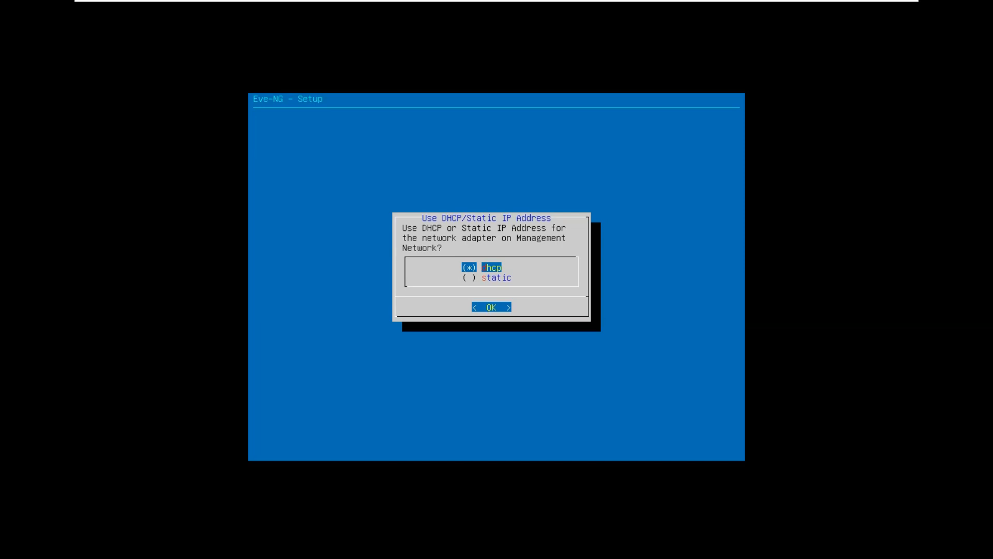
mouse_move(809, 4)
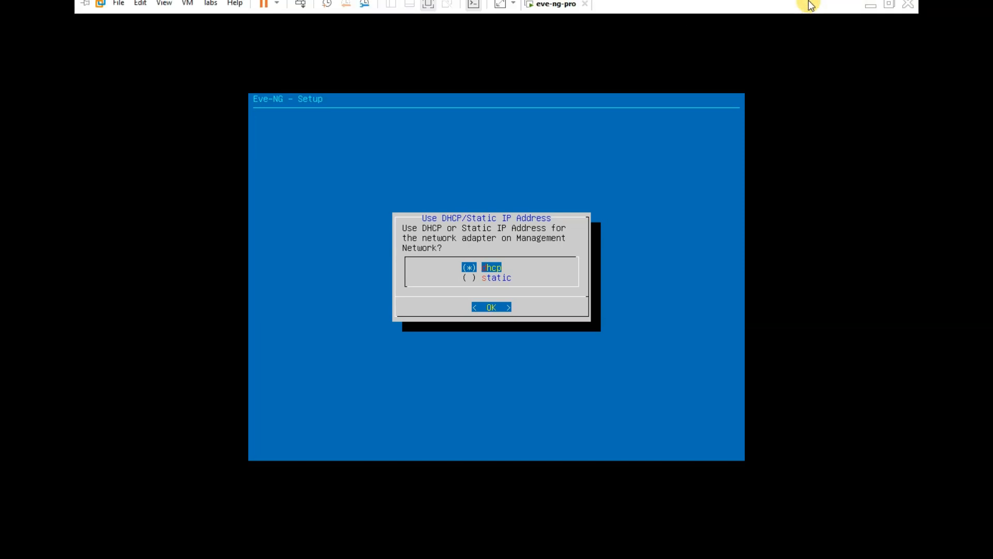
Step: Open ncpa.cpl and view VMnet8's connection details to check its 192.168.44.1 IPv4 address
key(super+r)
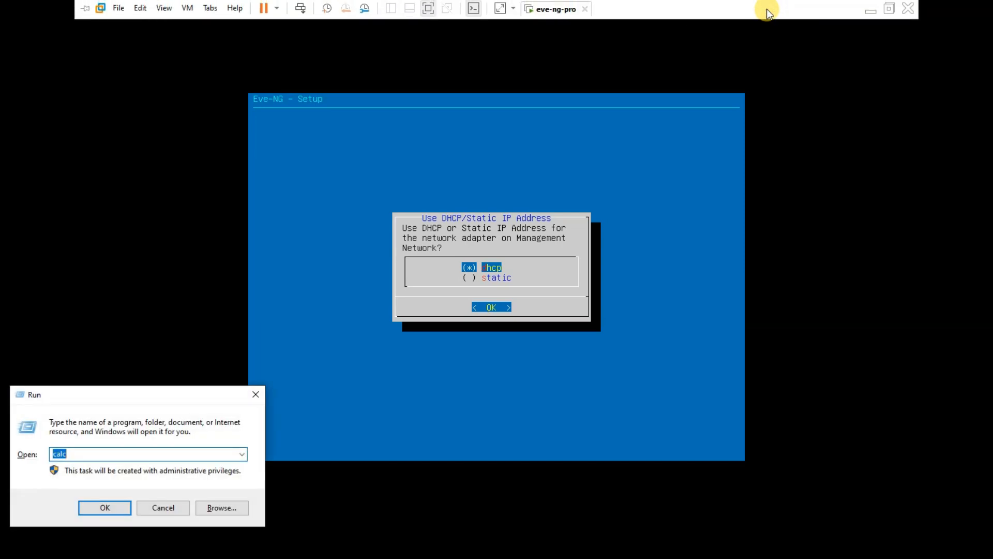
text(ncpa.cpl)
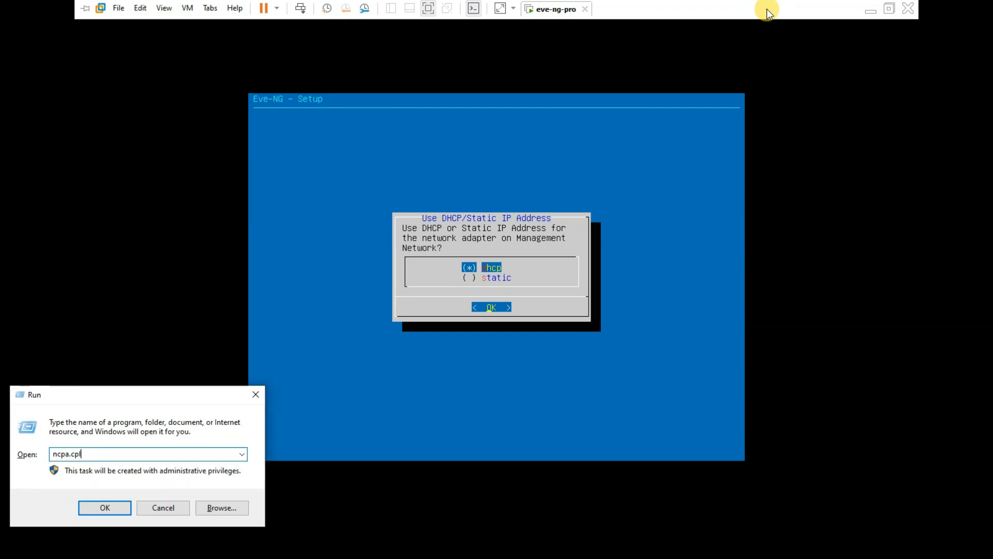
key(Return)
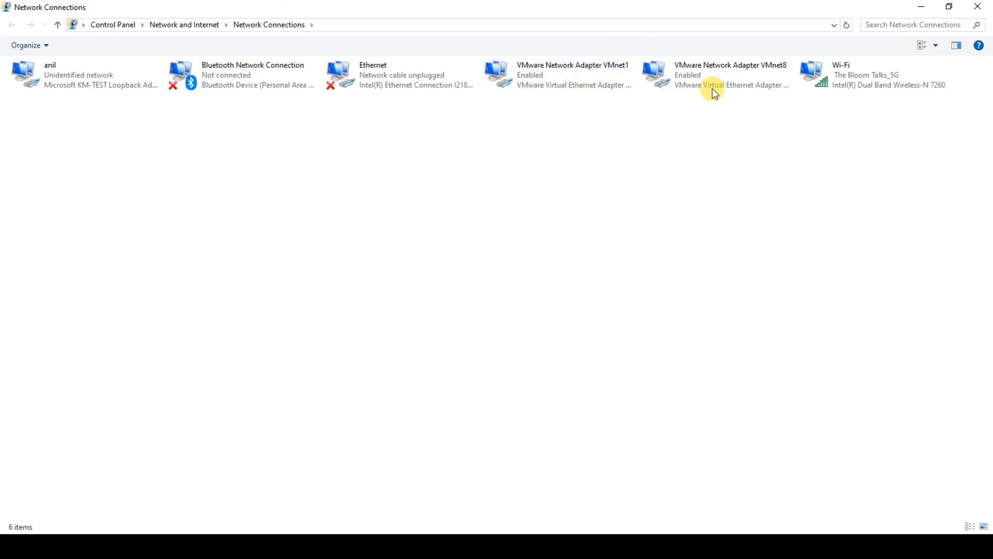
click(723, 80)
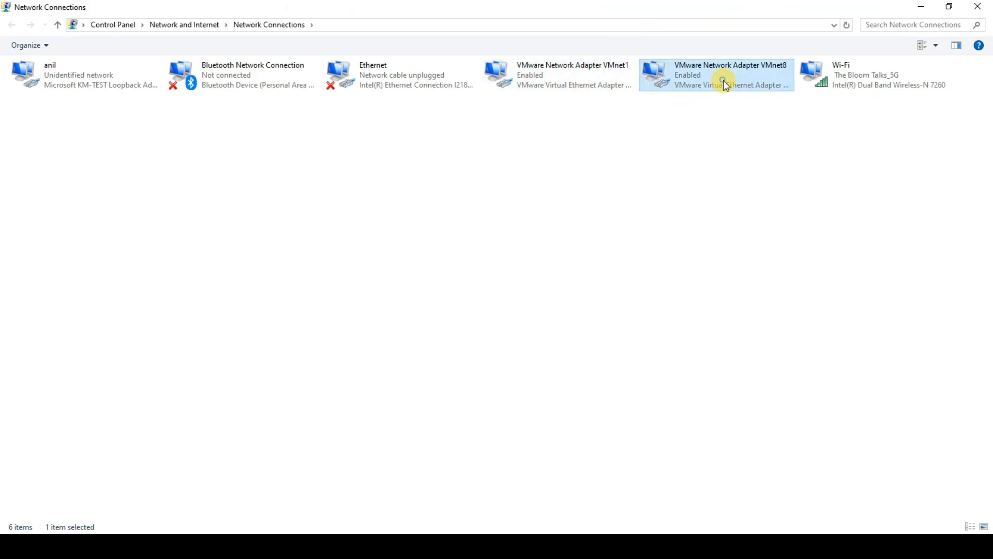
right_click(724, 79)
click(748, 102)
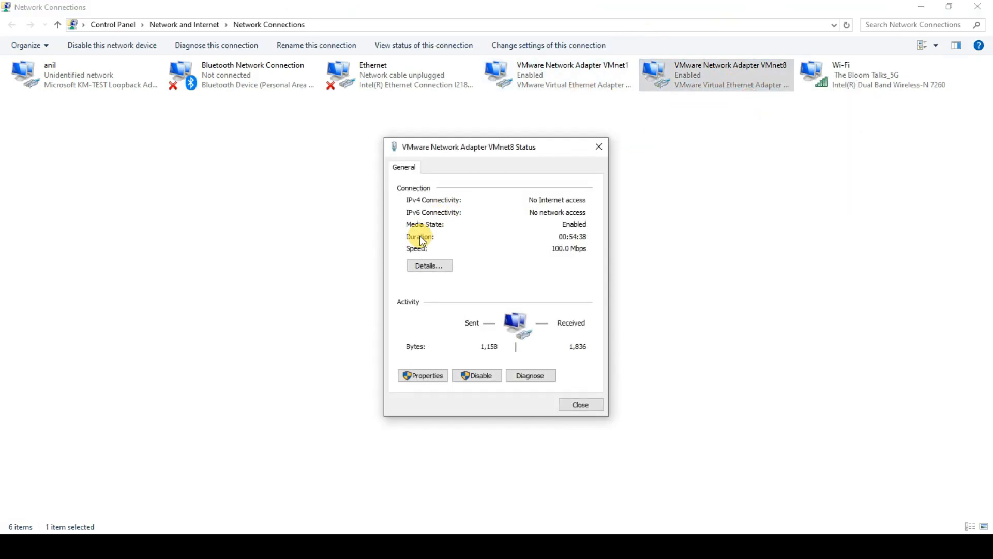
click(428, 266)
click(531, 257)
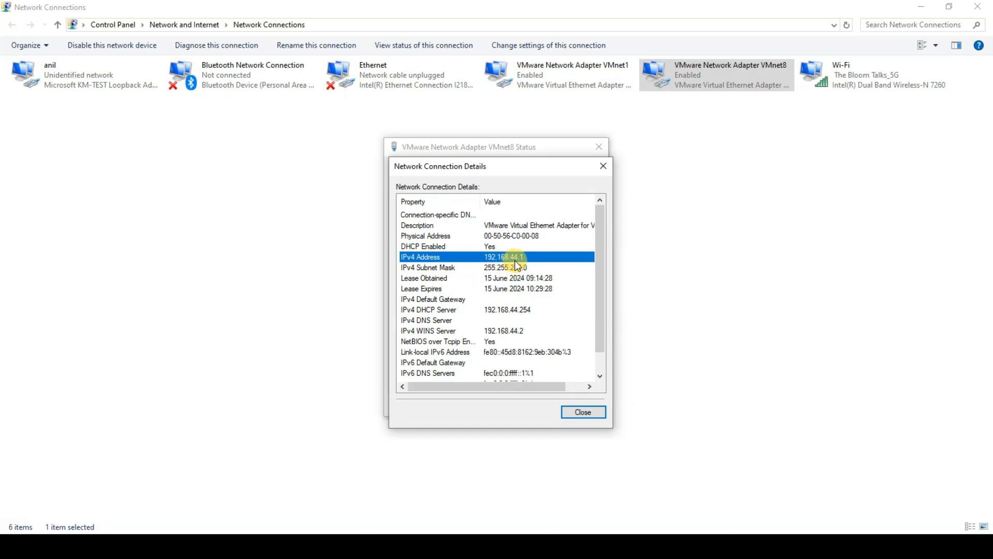
Step: Close the connection details, VMnet8 status and Network Connections windows
click(604, 165)
click(599, 147)
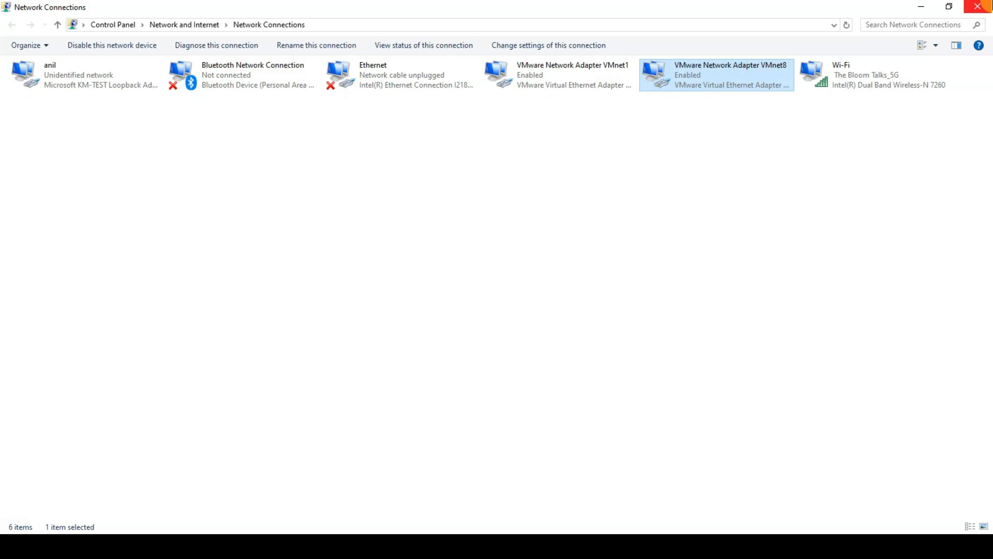
click(978, 6)
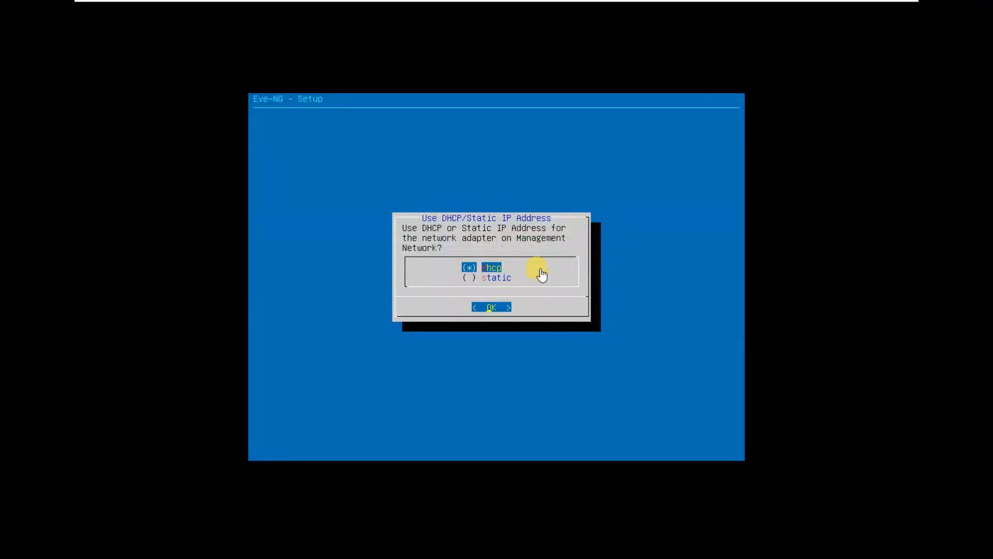
Step: Keep DHCP for the management network, leave NTP empty, and stay on direct connection for proxy
key(Return)
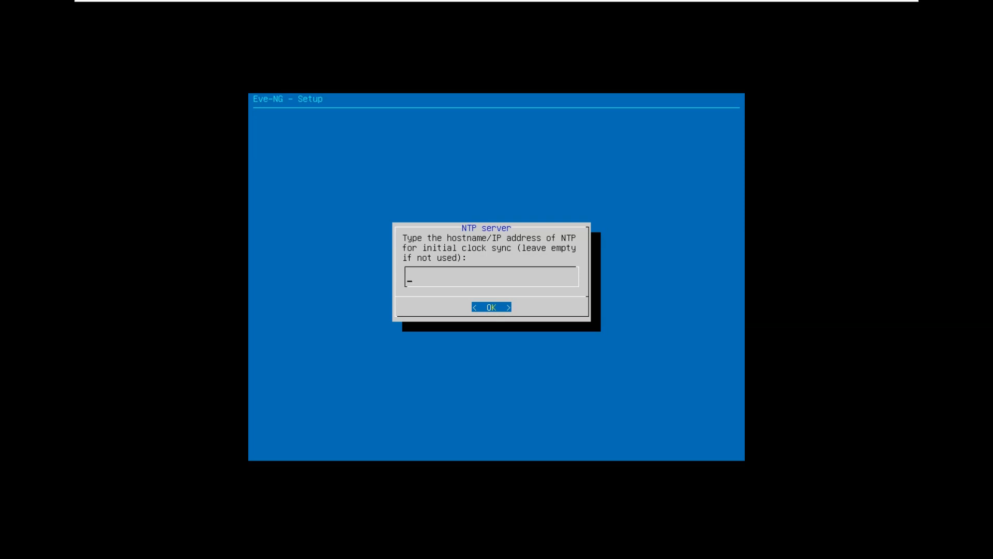
key(Return)
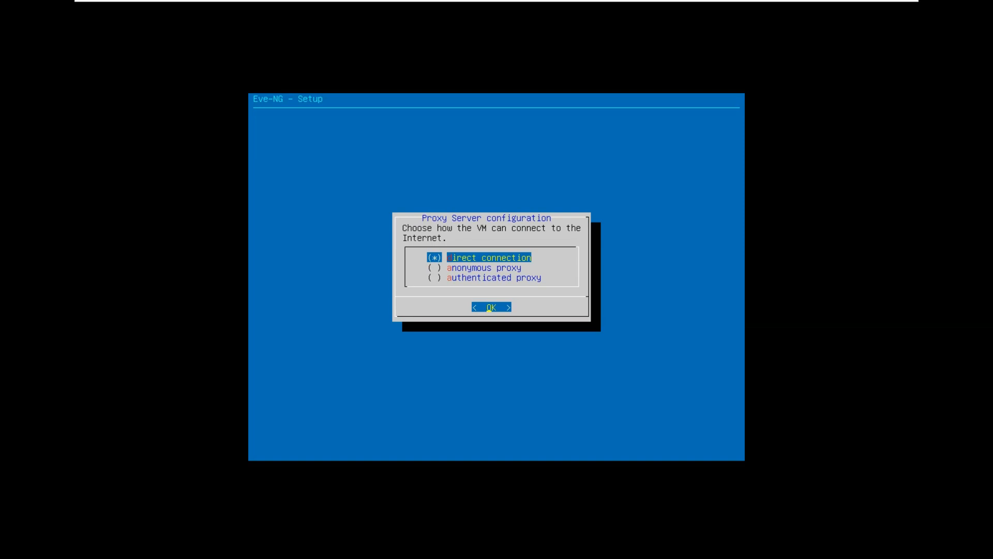
key(Down)
key(Down)
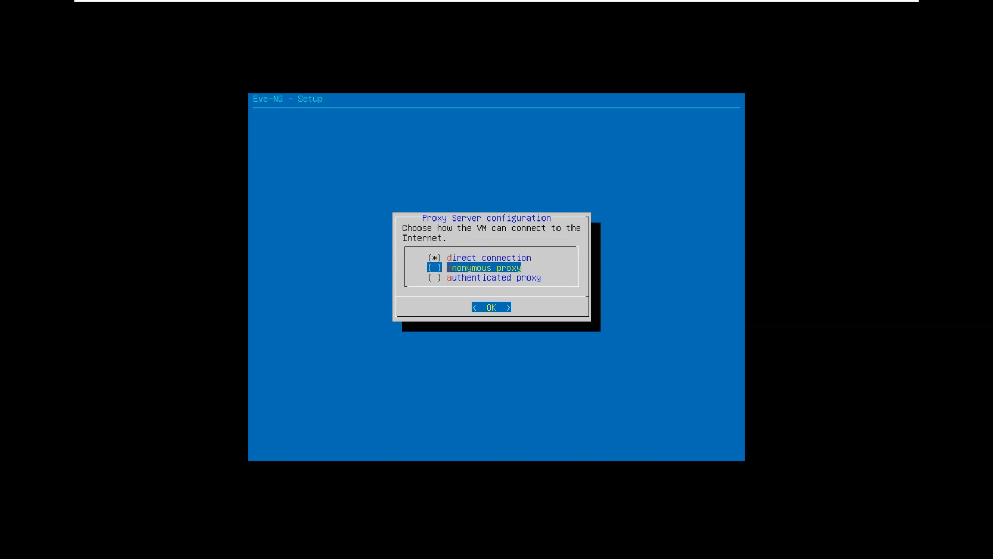
key(Up)
key(Up)
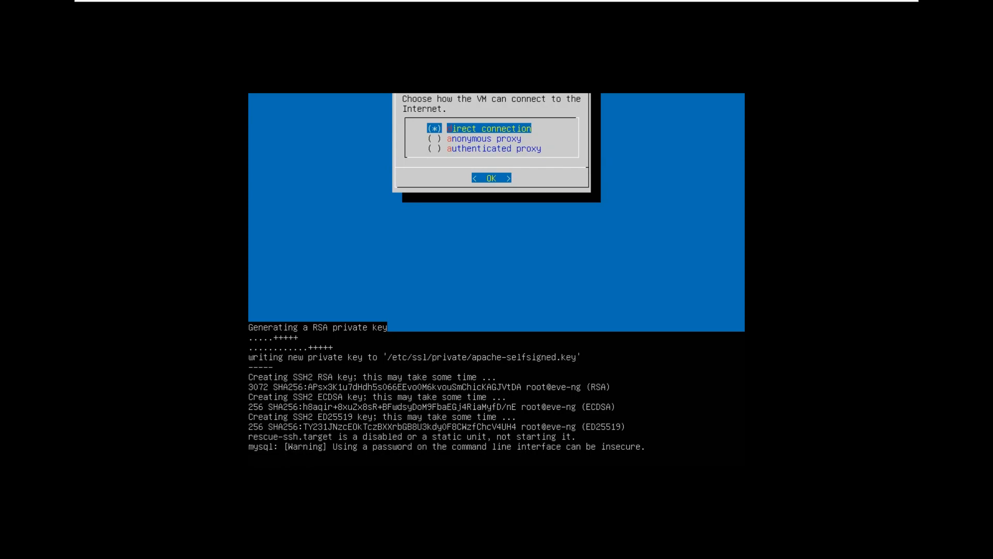
Step: Accept direct connection so setup generates keys and reboots to the login prompt
key(Return)
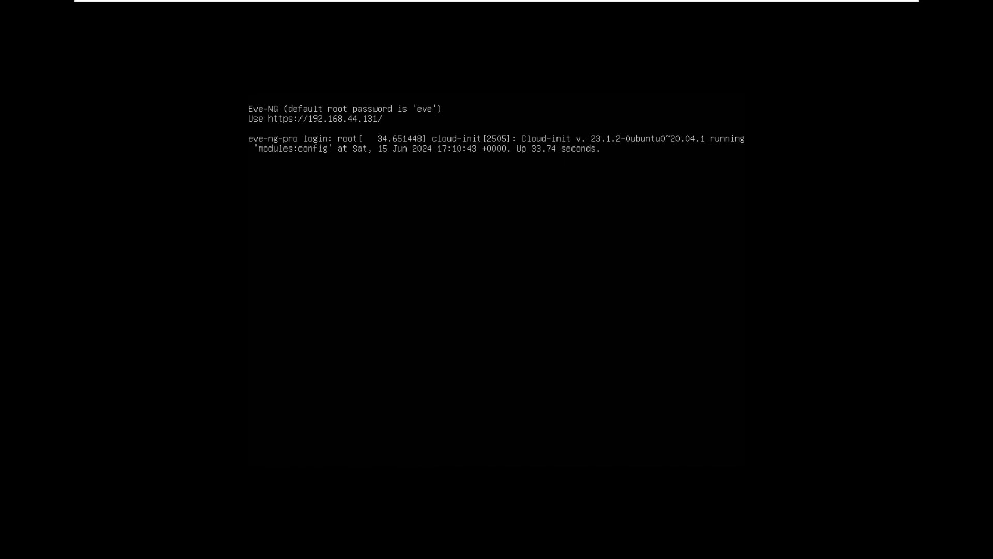
Step: Log in as root with the root password to reach the root@eve-ng-pro shell prompt
key(Return)
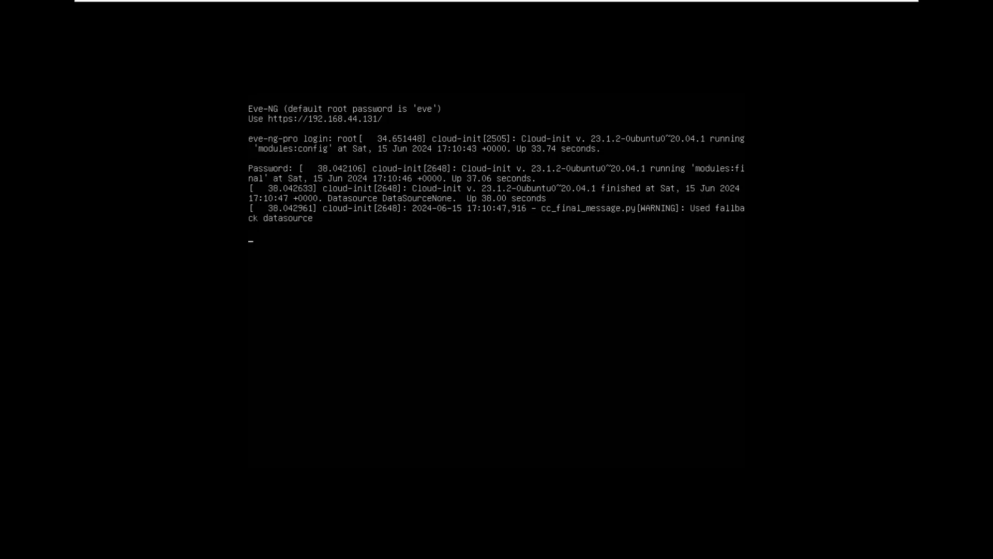
key(Return)
text(root)
key(Return)
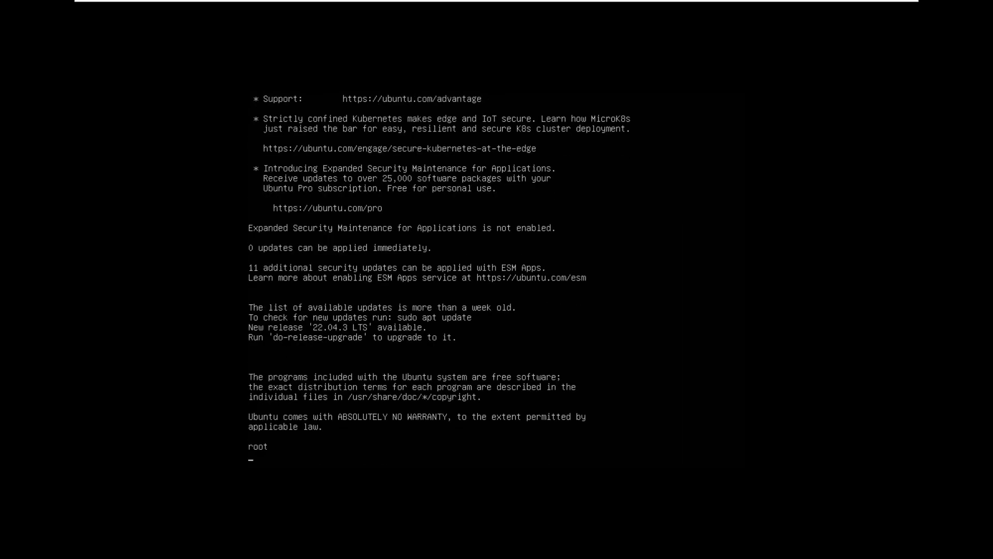
key(Return)
key(Return)
key(Return)
key(Return)
key(Return)
key(Return)
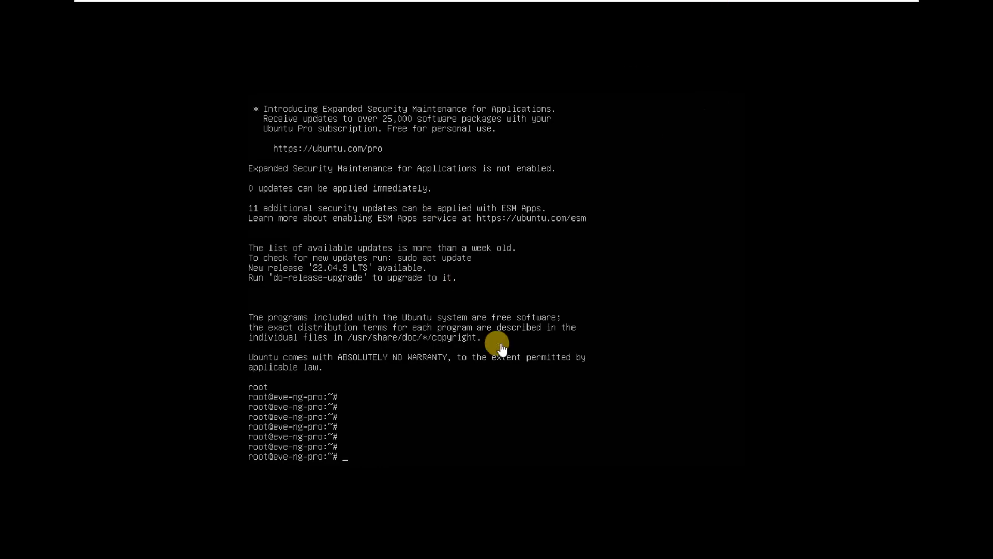
text(ifconfig)
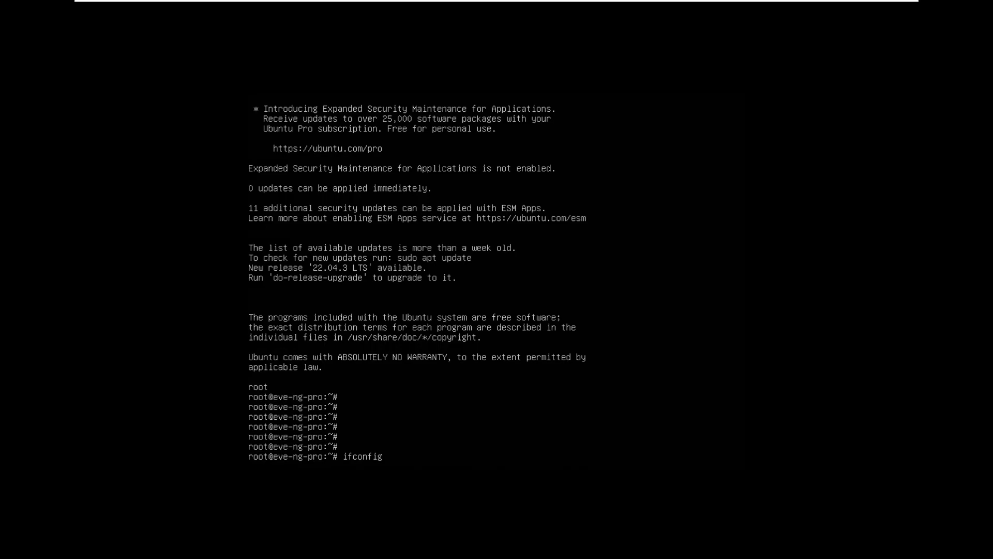
Step: Run ifconfig to list interfaces pnet6–pnet9 and wg0 at 172.29.130.254
key(Return)
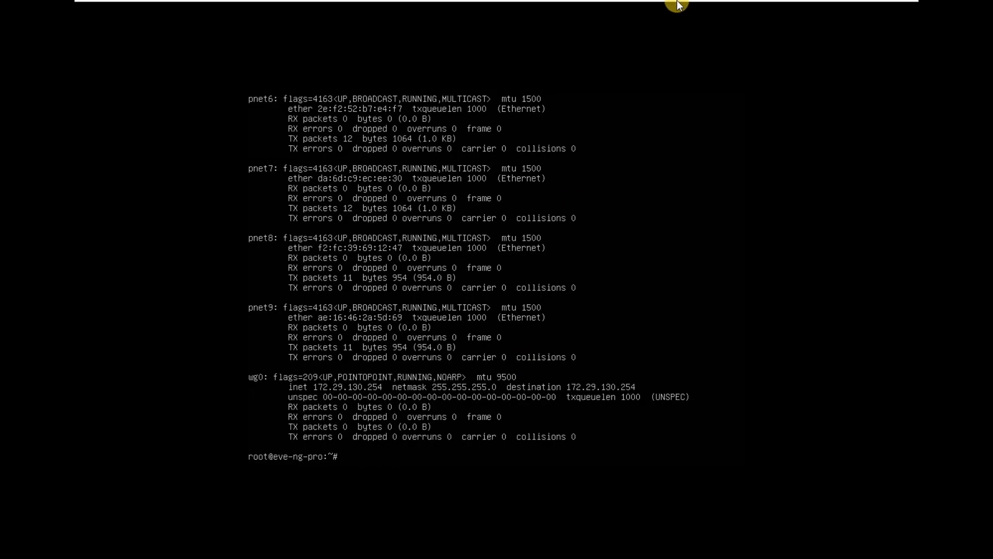
mouse_move(662, 1)
right_click(565, 11)
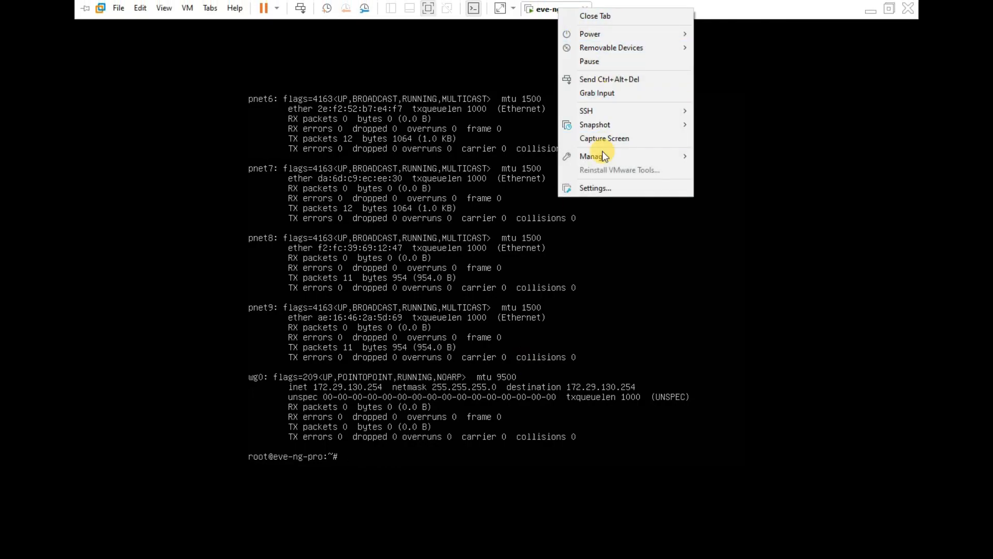
click(600, 187)
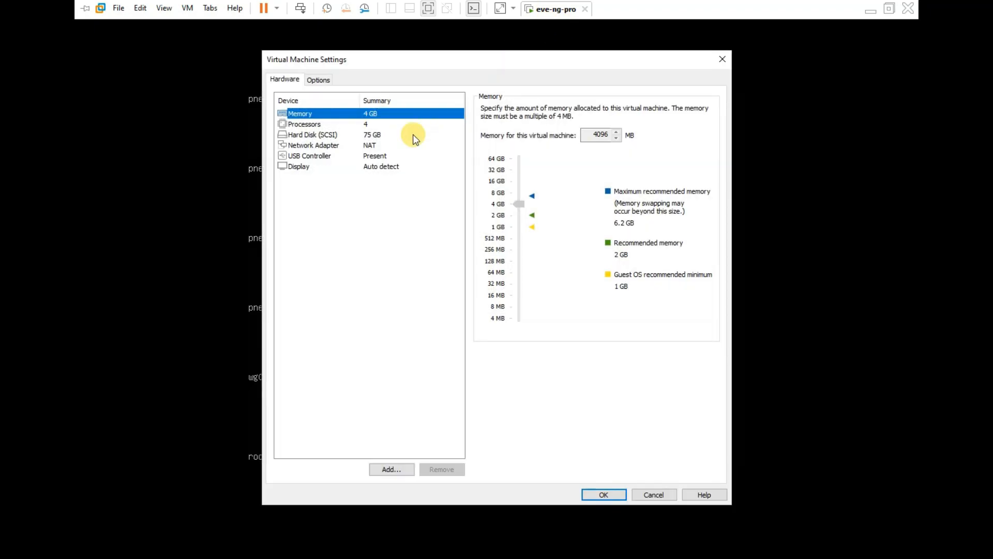
click(352, 145)
drag(403, 67, 583, 51)
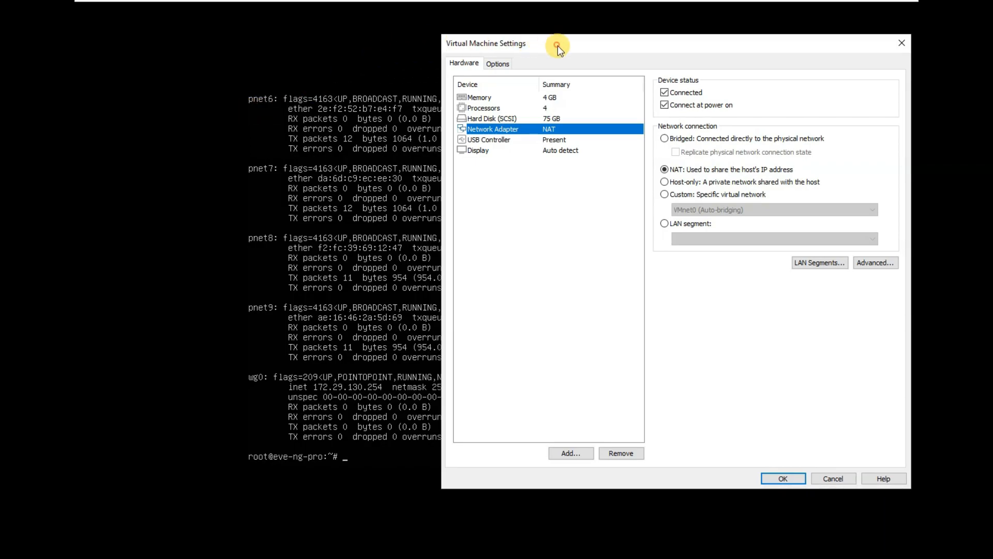
drag(558, 44, 574, 19)
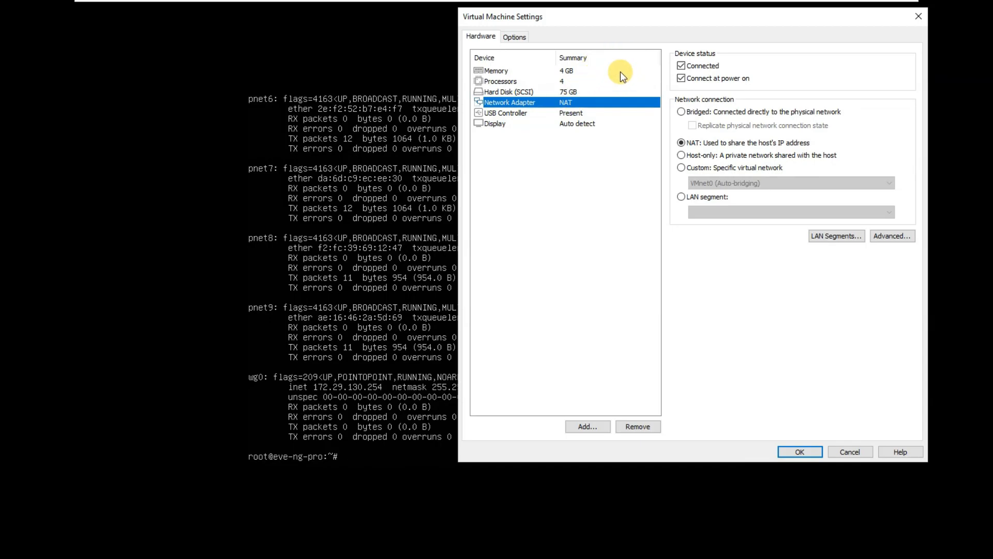
click(912, 17)
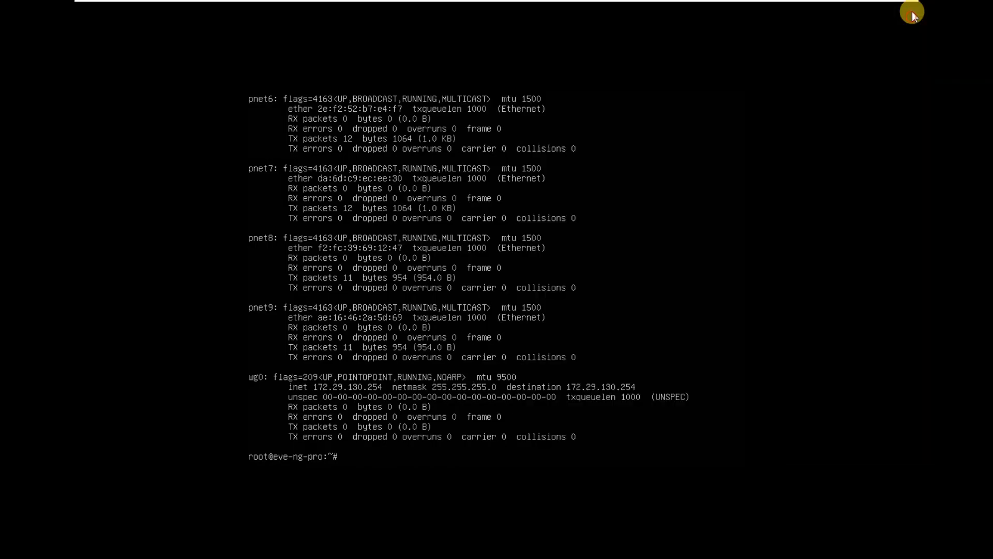
Step: Minimize the VM window and open Network Connections from the Run prompt
mouse_move(911, 11)
click(869, 11)
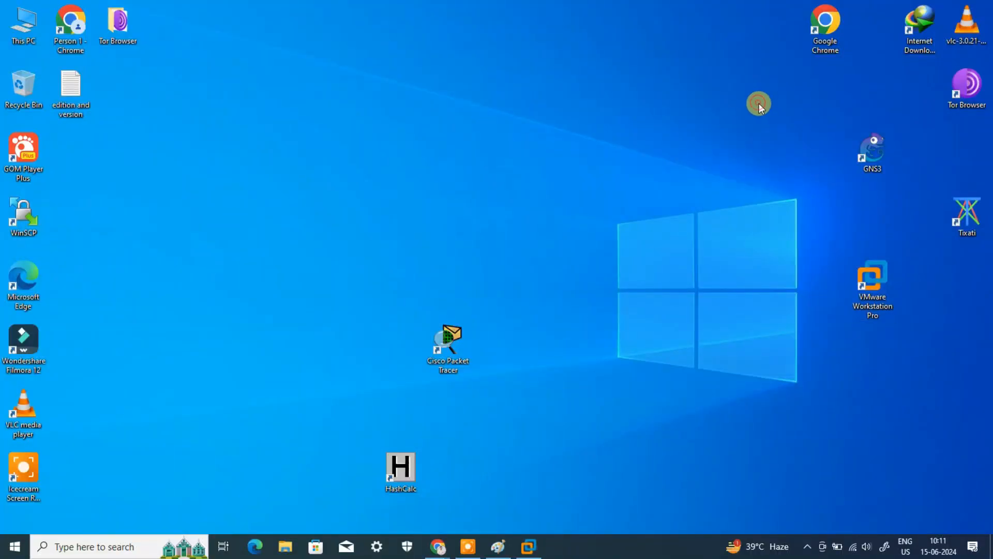
key(super+r)
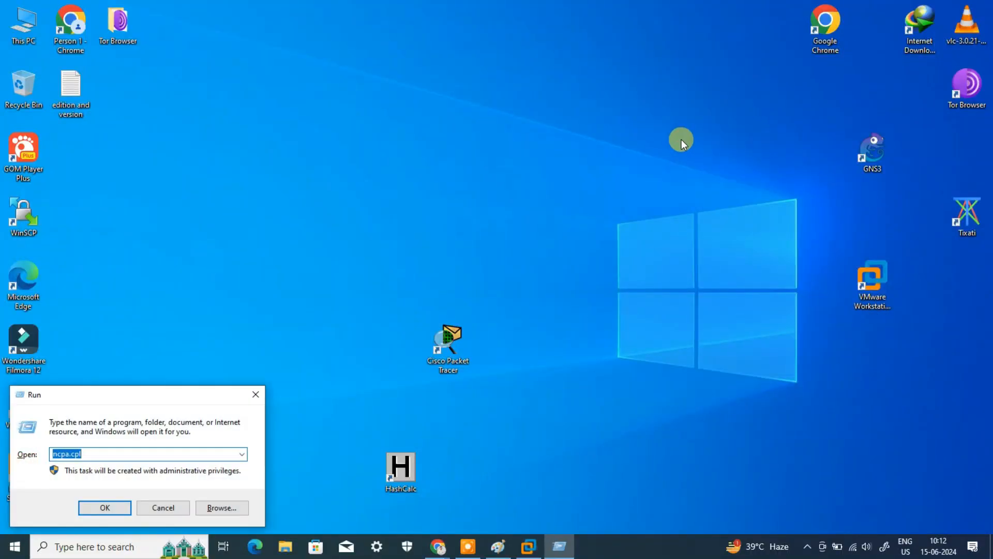
key(Return)
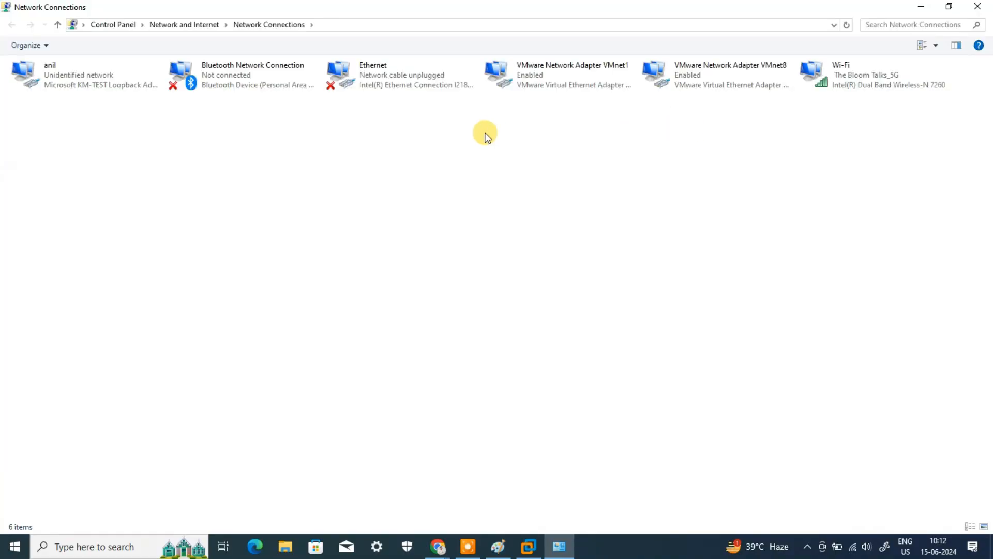
Step: Inspect the Ethernet, Bluetooth, Wi-Fi, VMware and loopback adapters, then close the window
drag(388, 122, 352, 96)
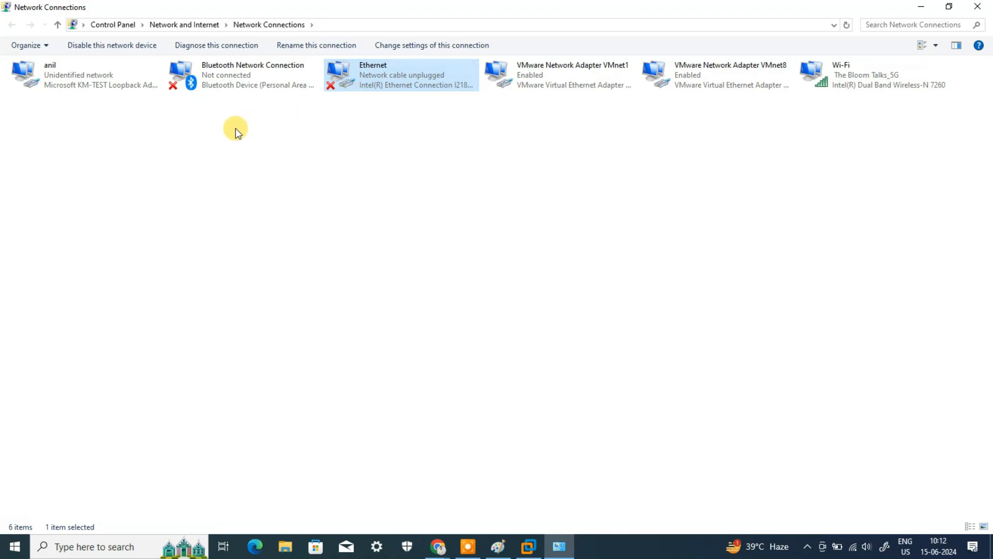
drag(235, 128, 249, 83)
drag(849, 125, 884, 81)
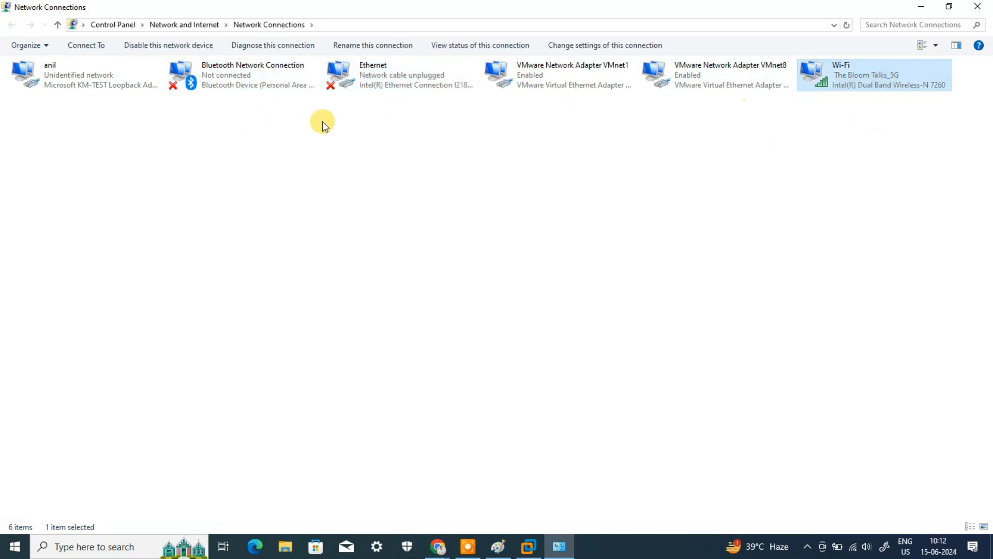
drag(207, 124, 242, 80)
drag(365, 106, 444, 68)
drag(844, 126, 870, 72)
drag(711, 111, 558, 79)
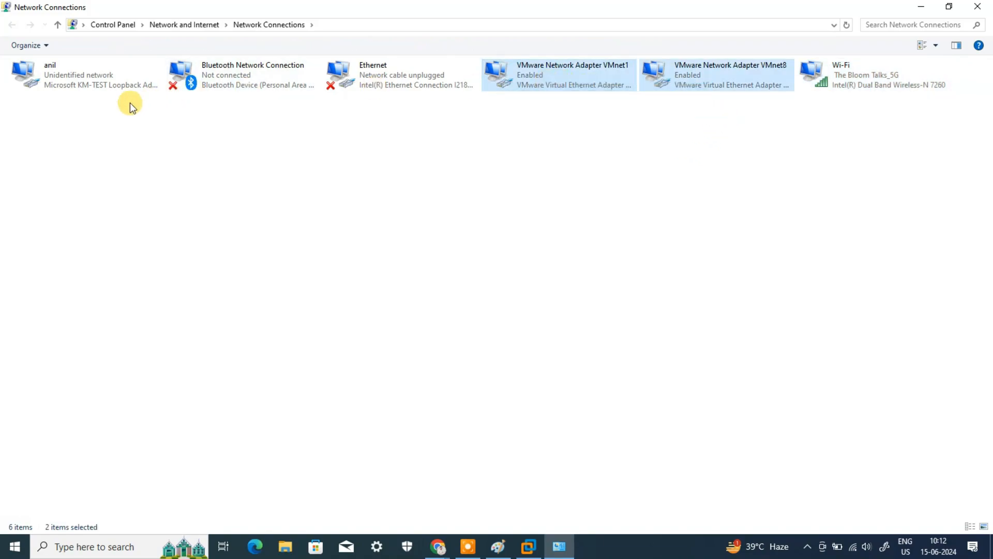
drag(52, 113, 70, 76)
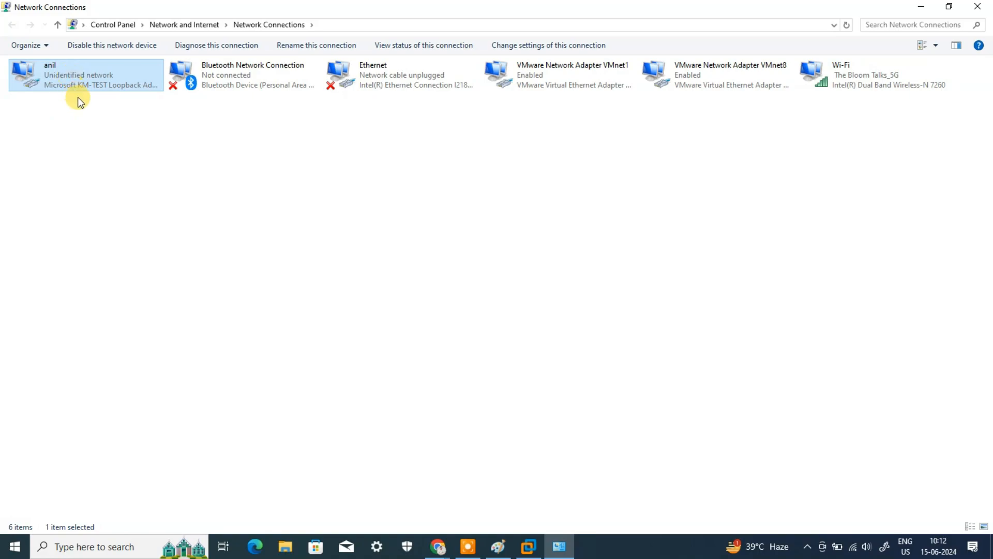
click(61, 122)
drag(61, 122, 79, 79)
click(978, 6)
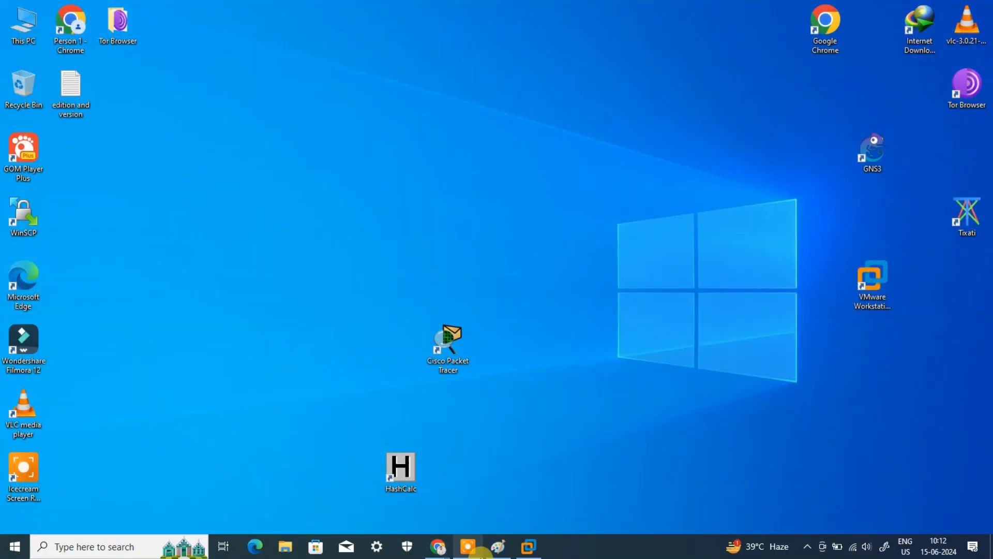
Step: Open eve-ng-pro's settings and add a second NAT network adapter
click(530, 547)
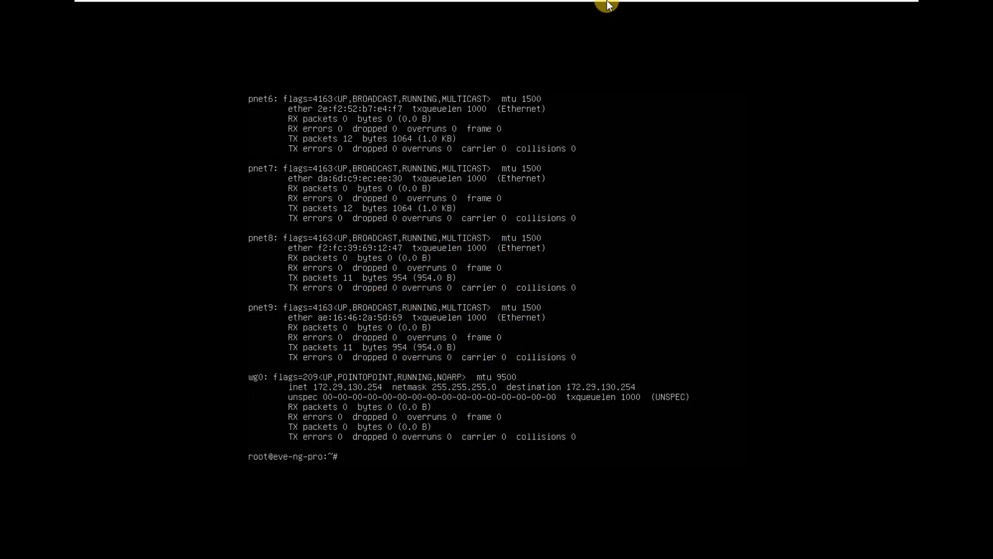
mouse_move(599, 7)
right_click(553, 11)
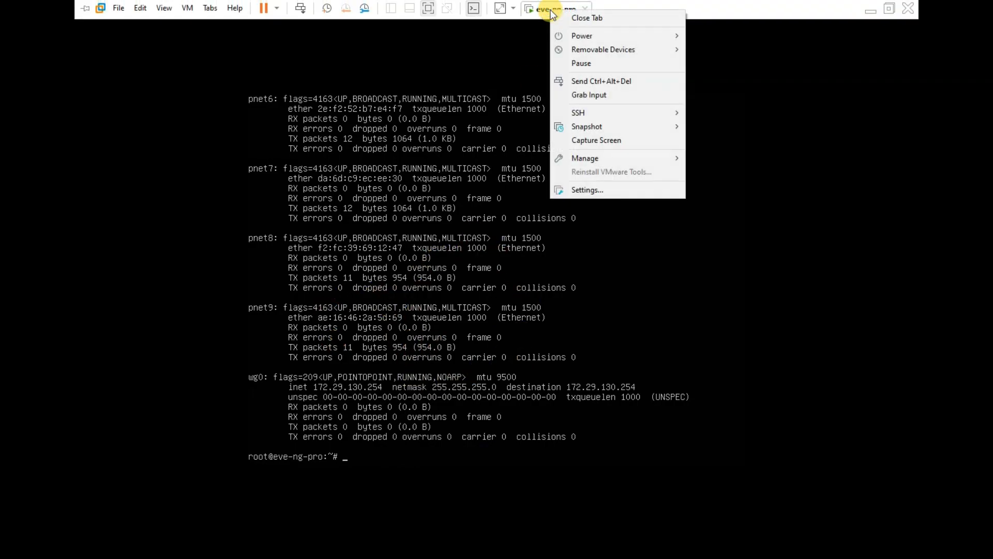
click(598, 188)
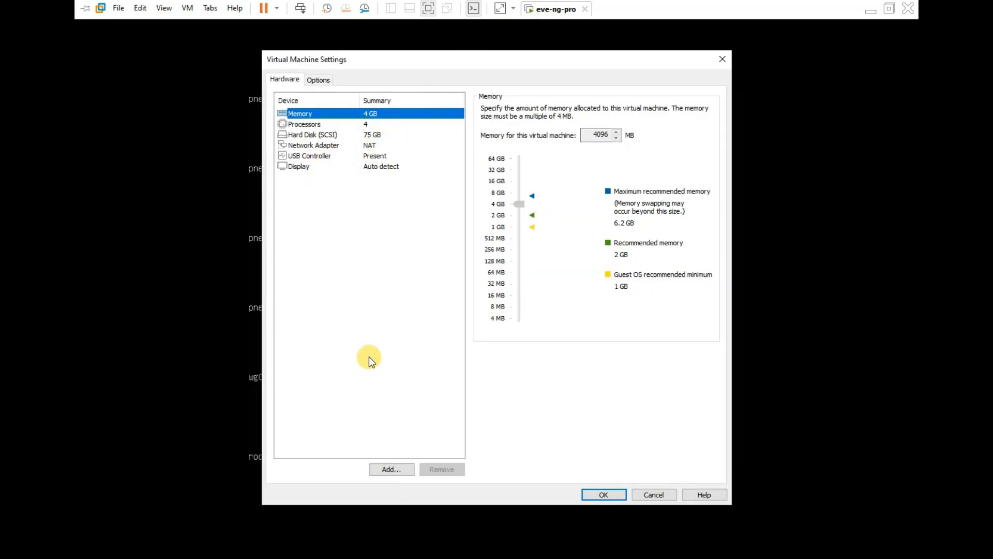
click(391, 468)
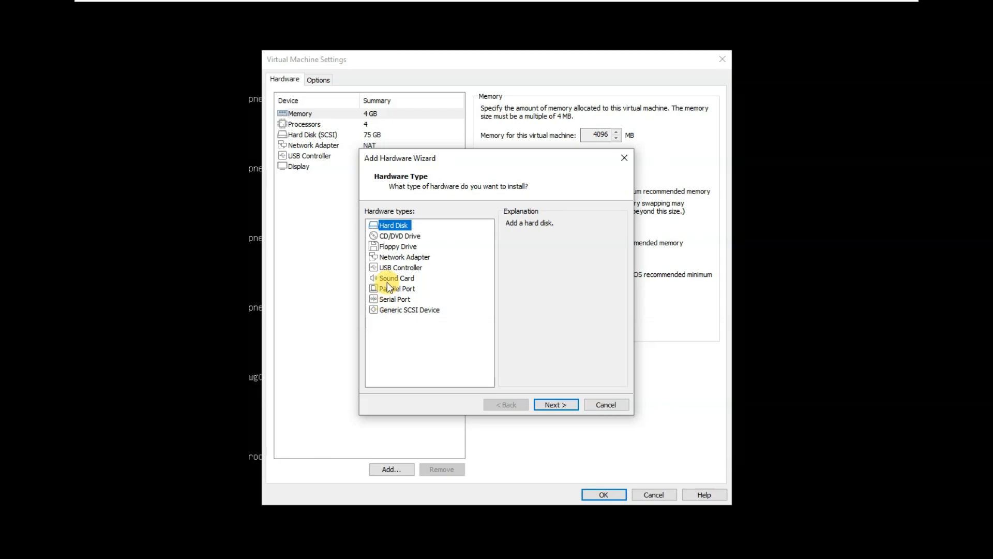
click(401, 256)
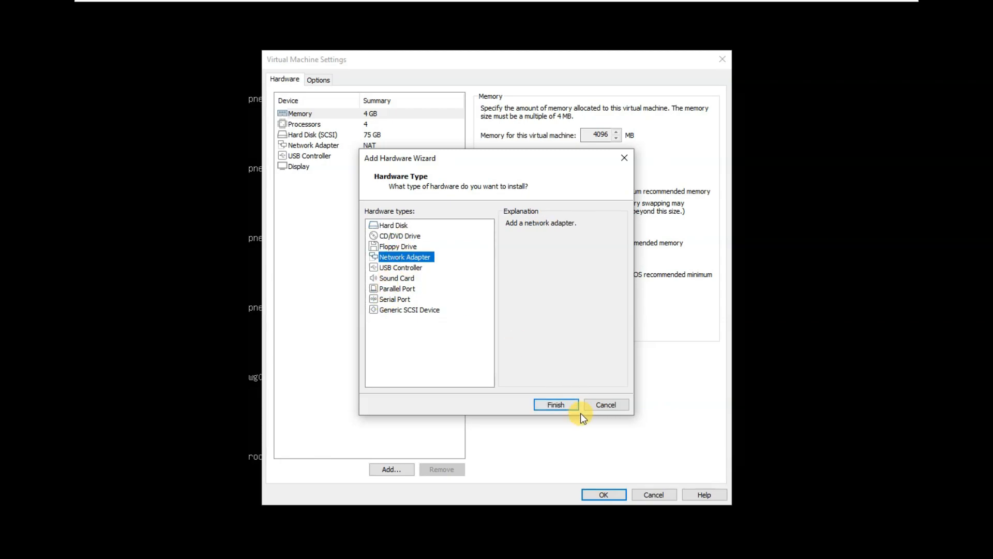
click(557, 403)
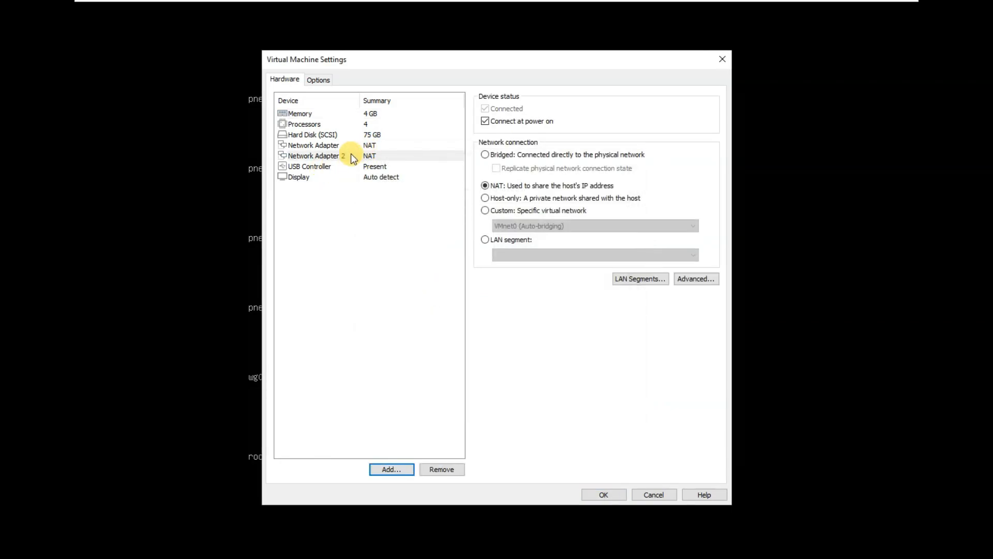
click(340, 154)
click(333, 145)
click(331, 155)
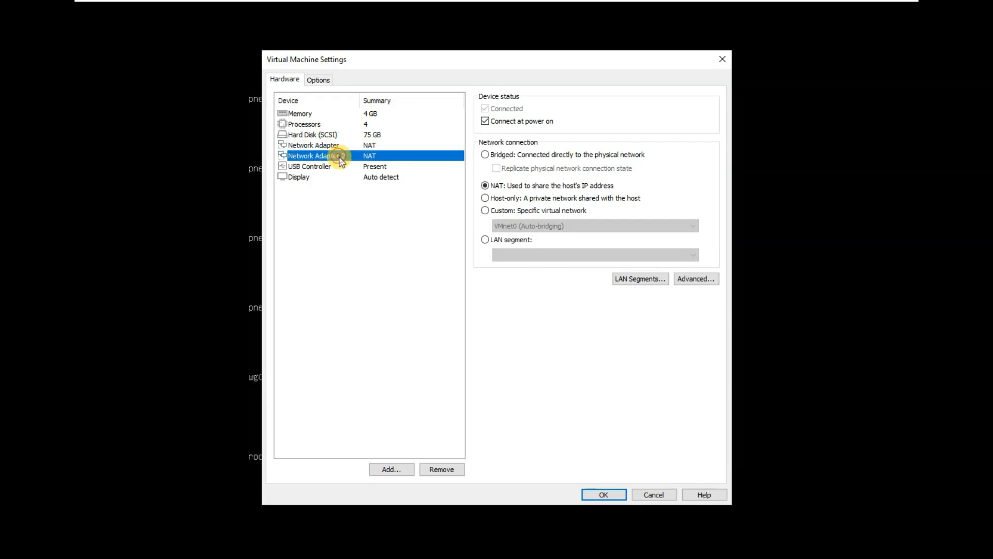
Step: Add a third NAT network adapter and apply the hardware settings
click(390, 471)
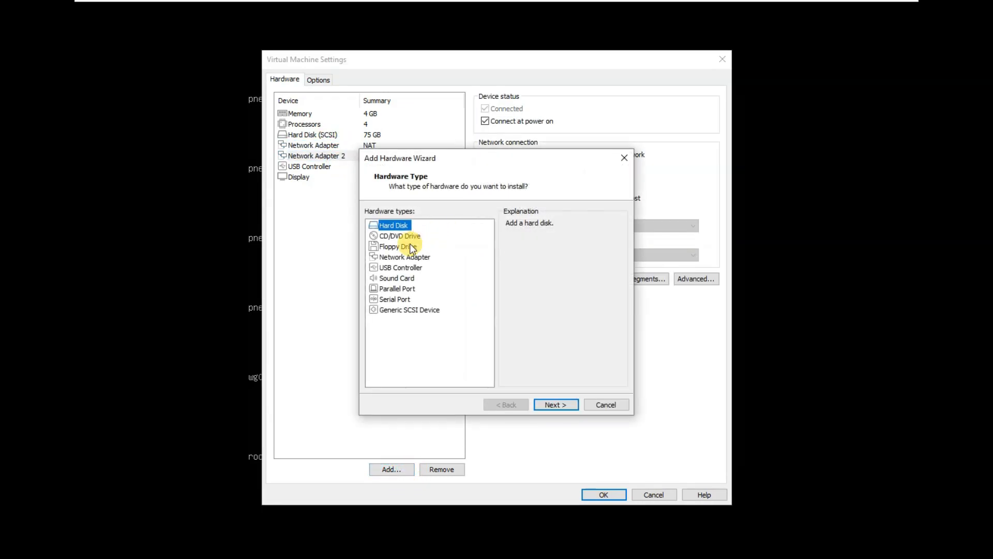
click(406, 258)
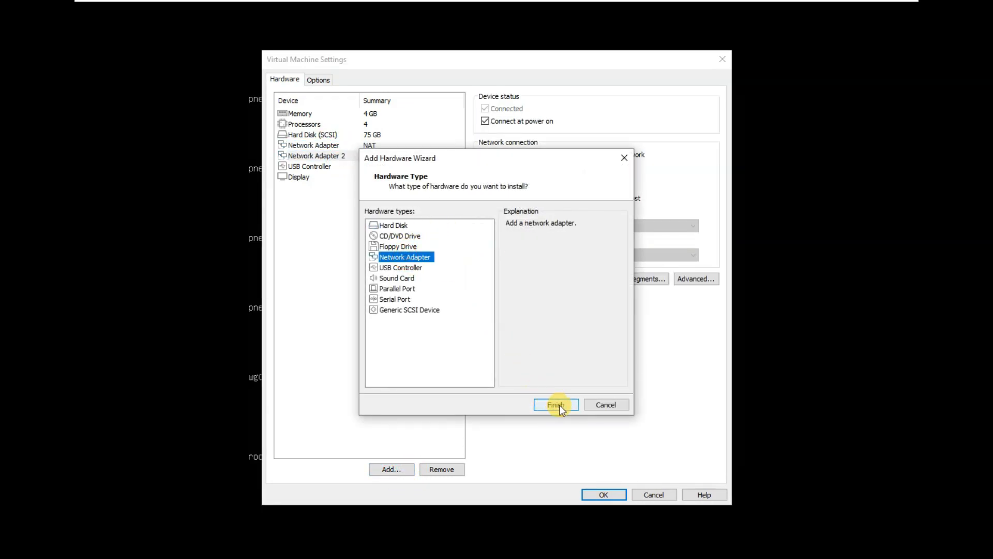
click(557, 405)
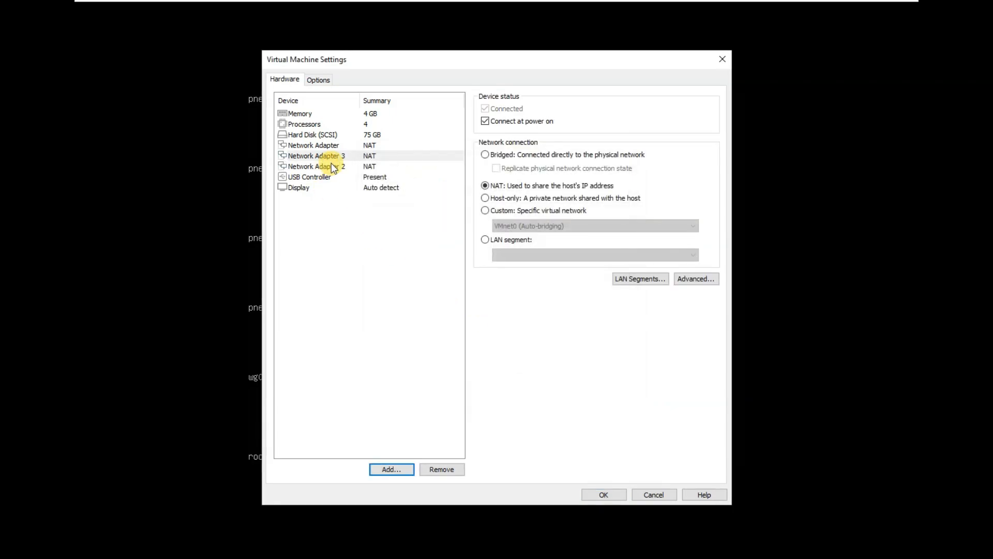
click(336, 149)
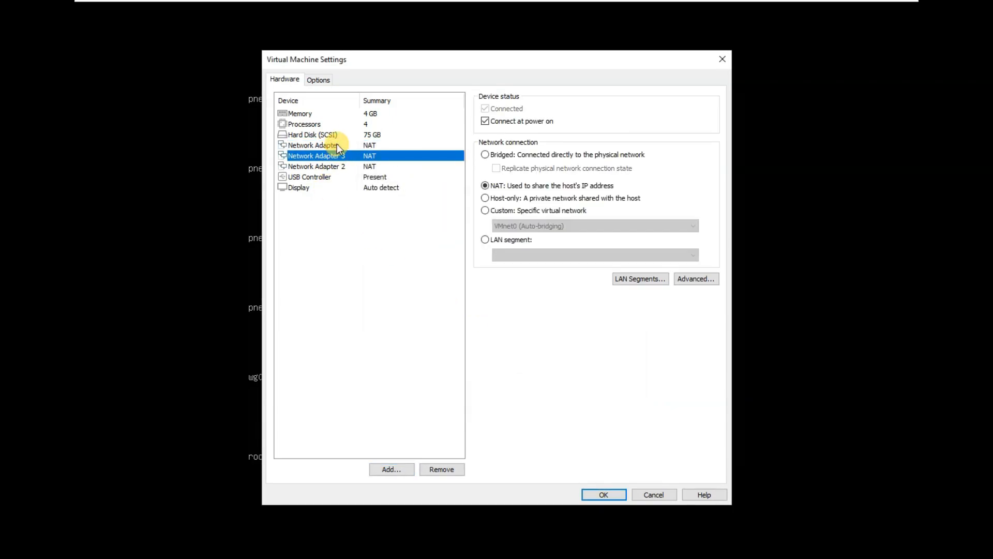
click(336, 145)
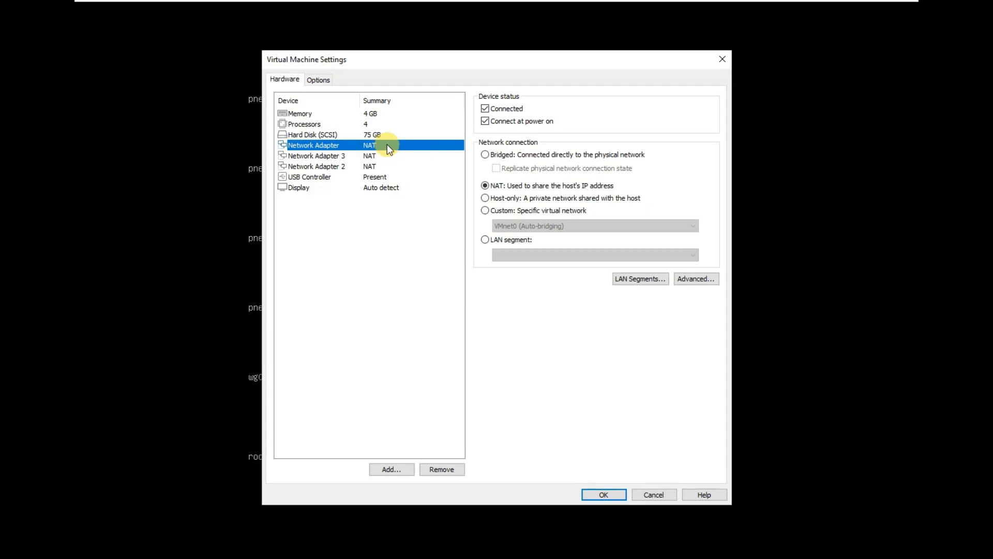
click(381, 155)
click(383, 166)
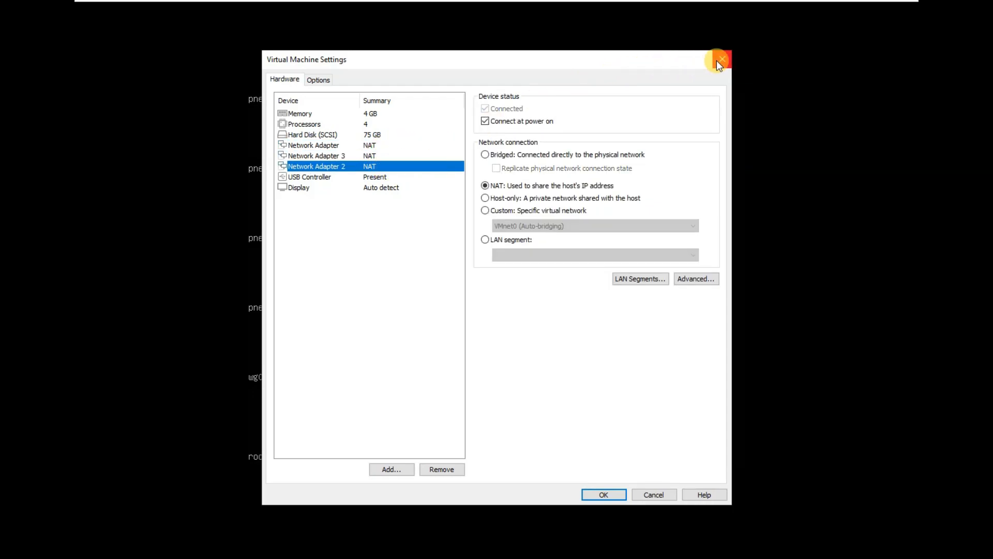
click(605, 495)
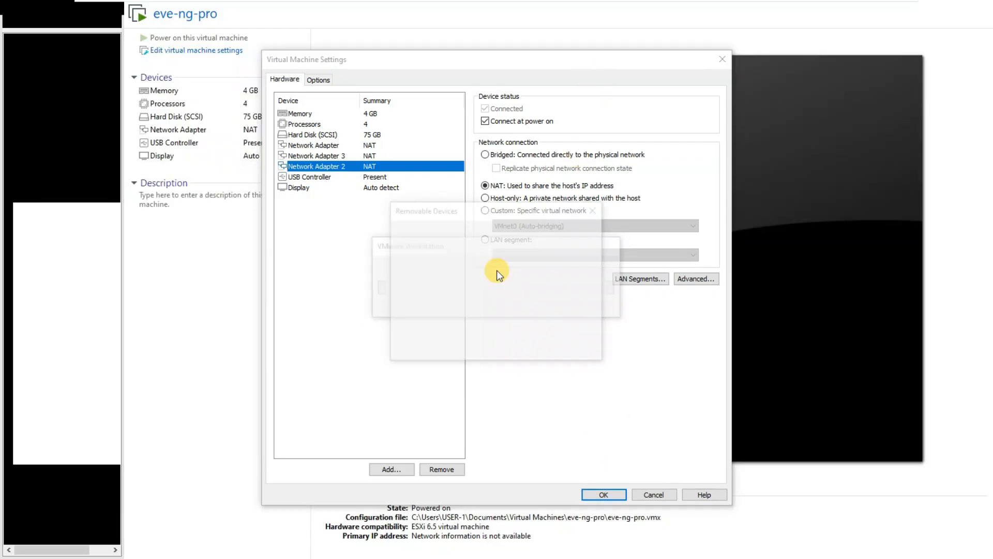
Step: Dismiss the Removable Devices notice, then restart the eve-ng-pro guest with Power > Restart Guest
click(570, 349)
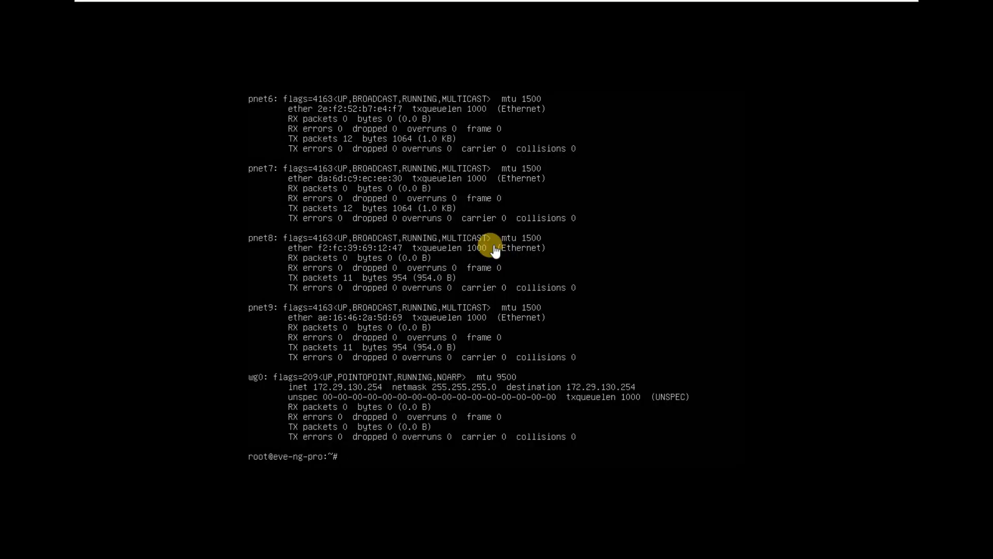
click(493, 245)
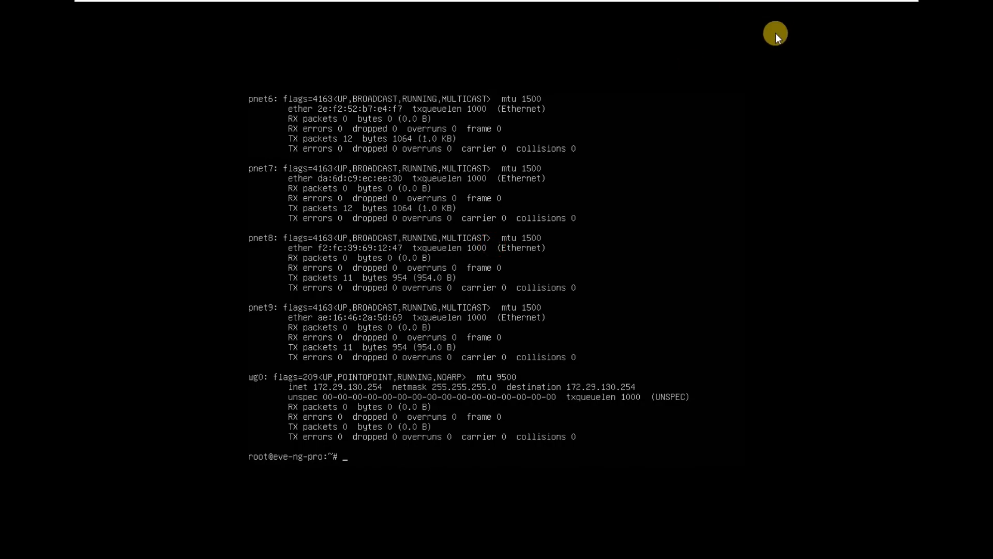
right_click(563, 9)
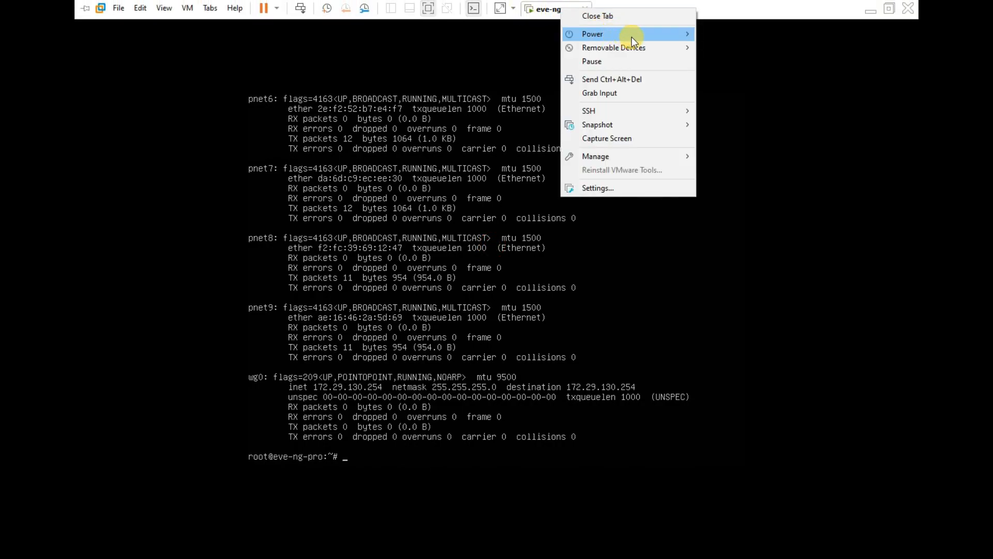
mouse_move(631, 36)
click(745, 74)
click(516, 308)
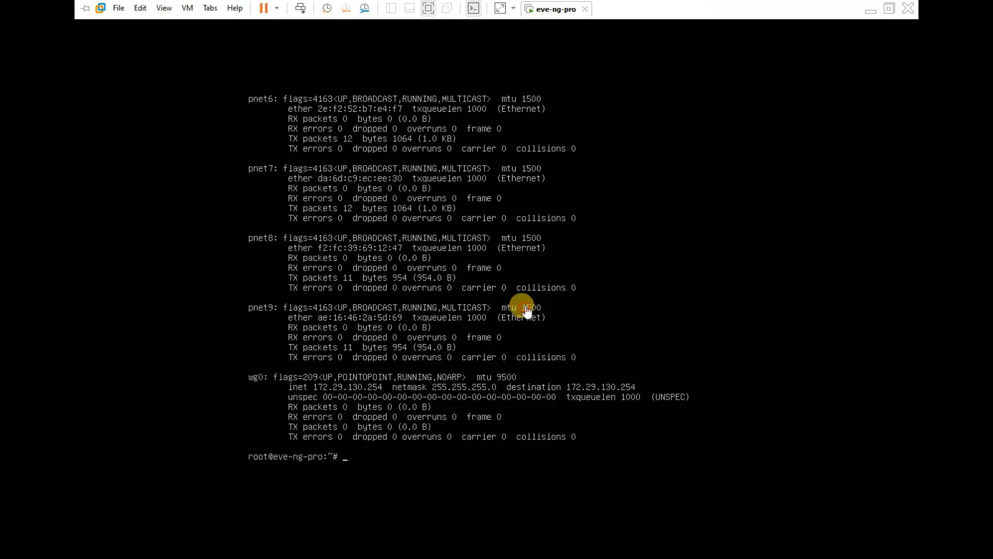
click(454, 229)
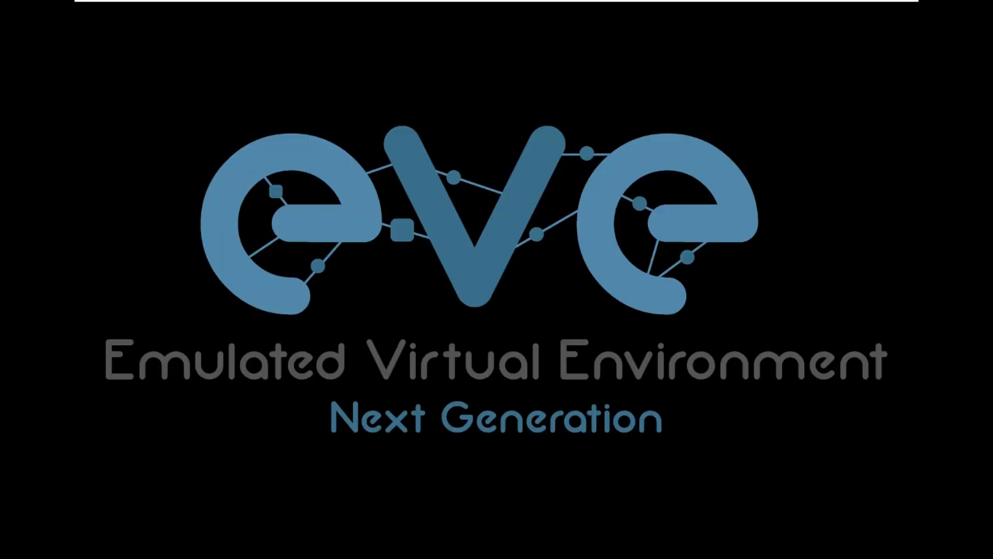
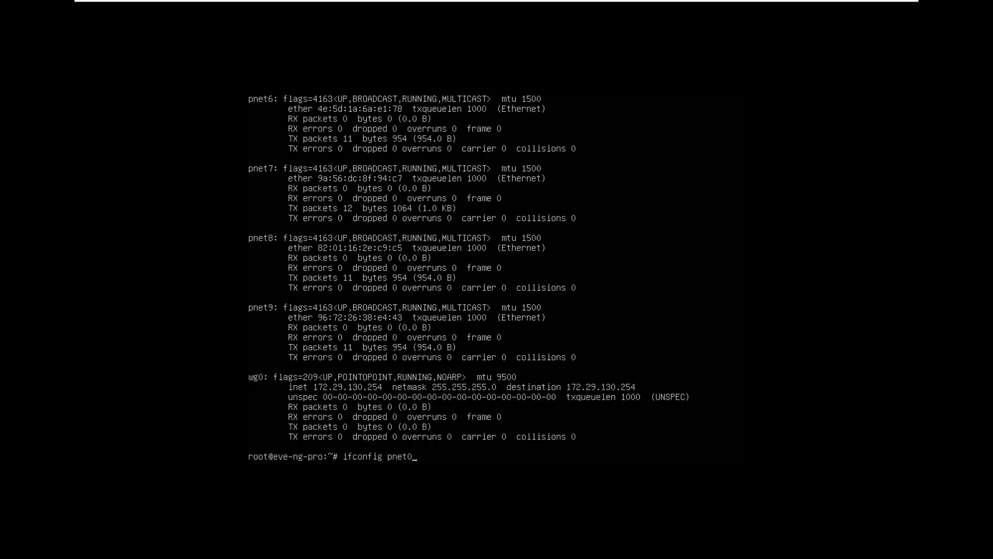
Step: Run ifconfig pnet0 to show 192.168.44.131, then minimize the full-screen VMware console
key(Return)
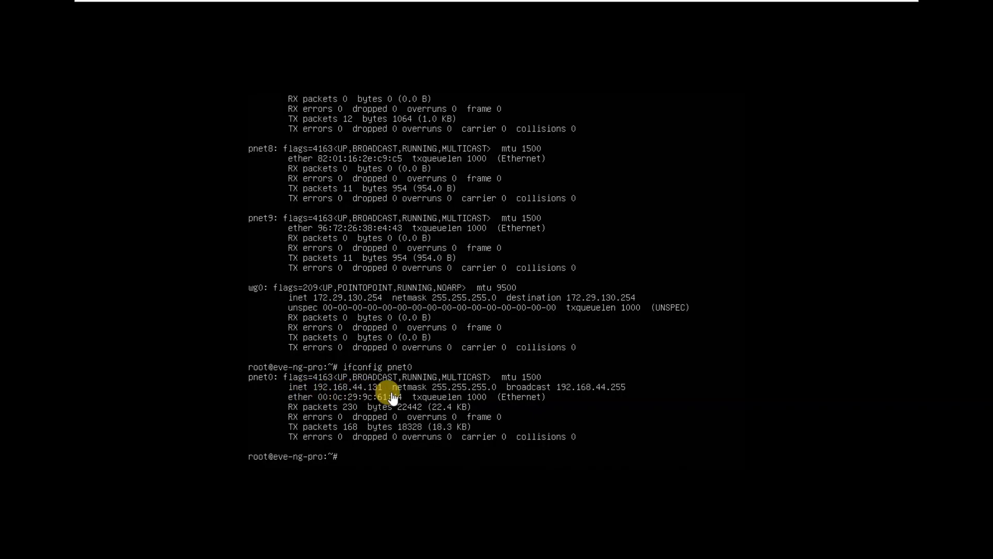
mouse_move(591, 6)
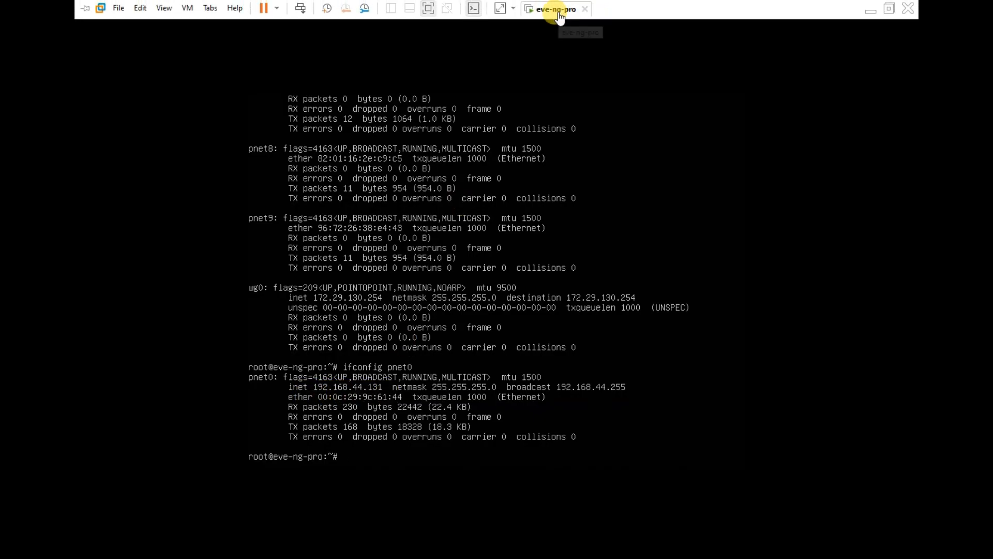
click(870, 10)
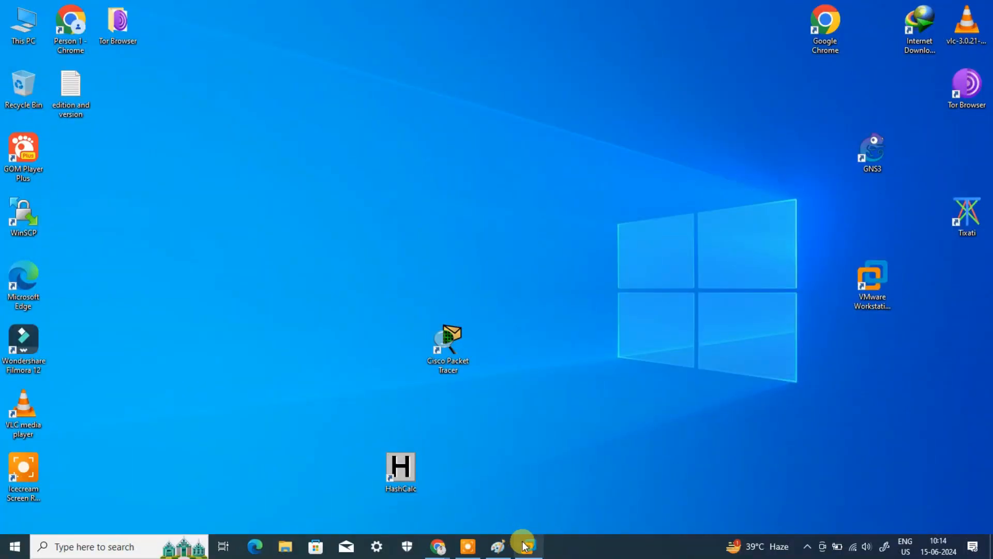
Step: Bring the Google Meet window back and mute the microphone
mouse_move(448, 549)
click(363, 491)
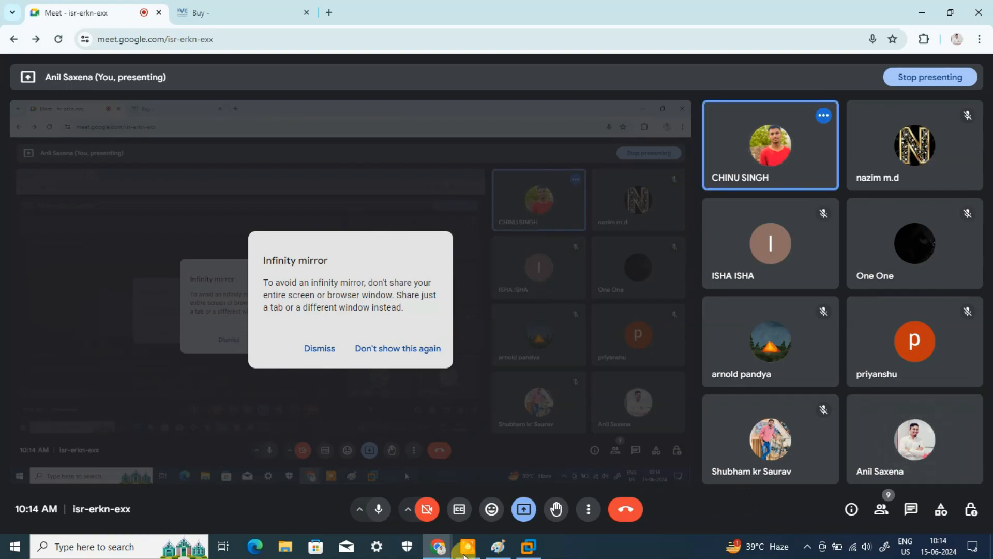
click(378, 512)
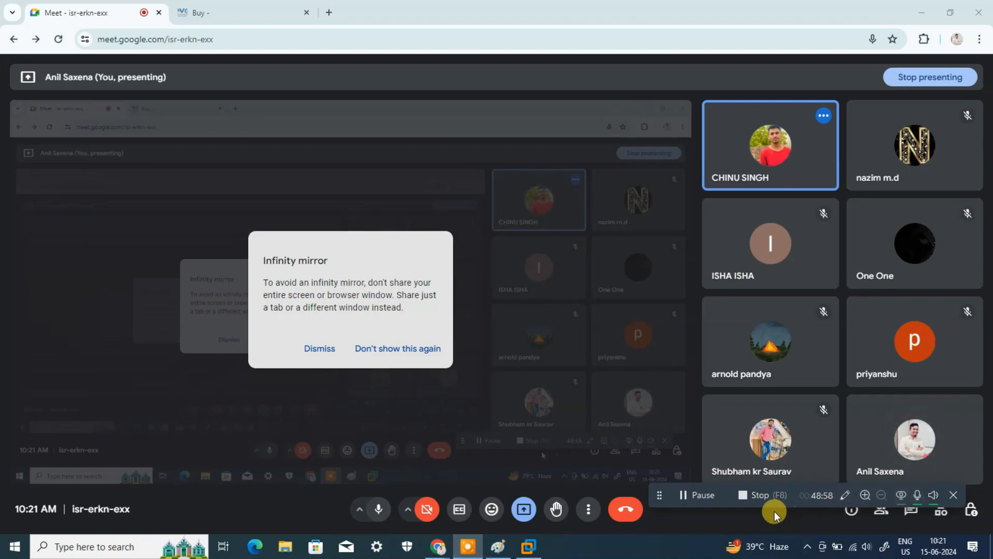
Step: Return to the full-screen eve-ng-pro console from the taskbar
drag(731, 486, 727, 513)
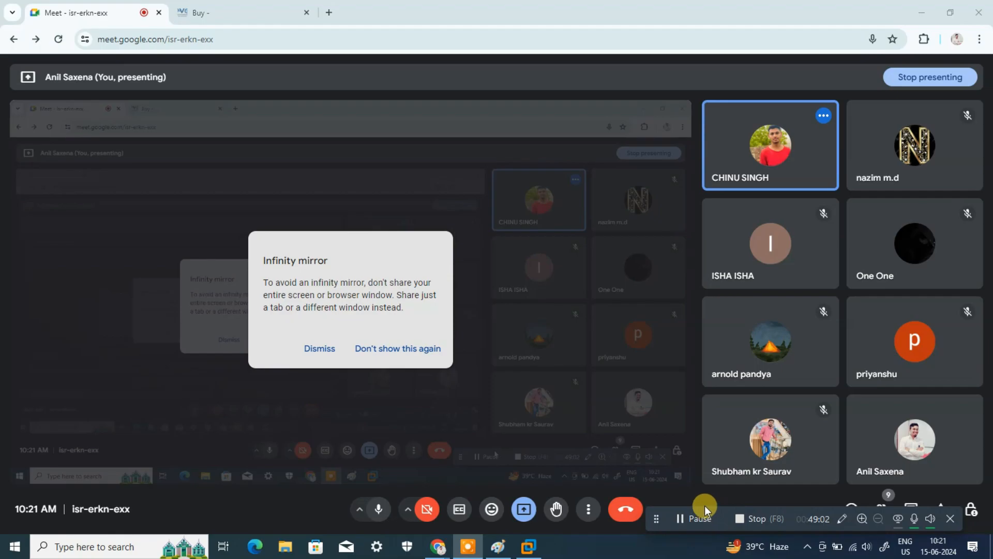
mouse_move(519, 552)
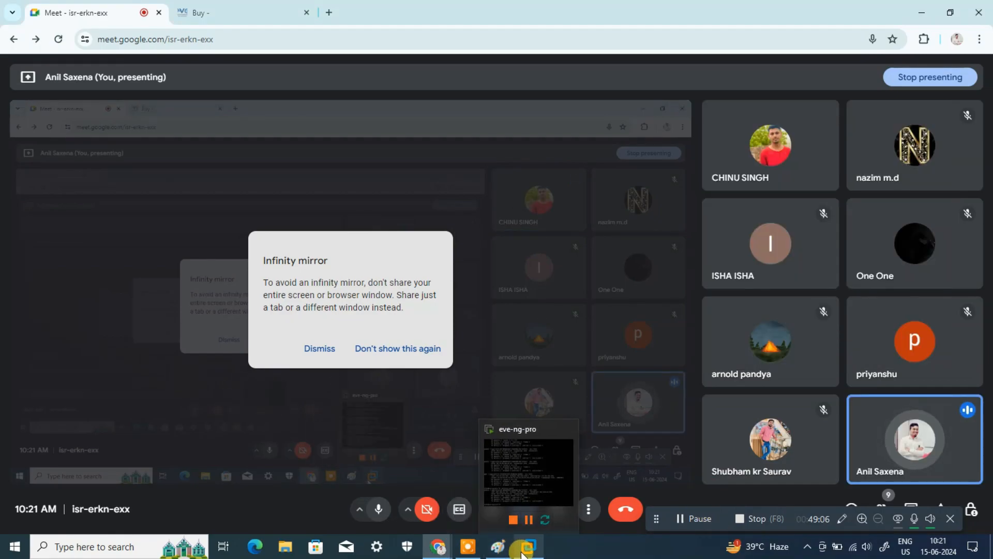
click(535, 494)
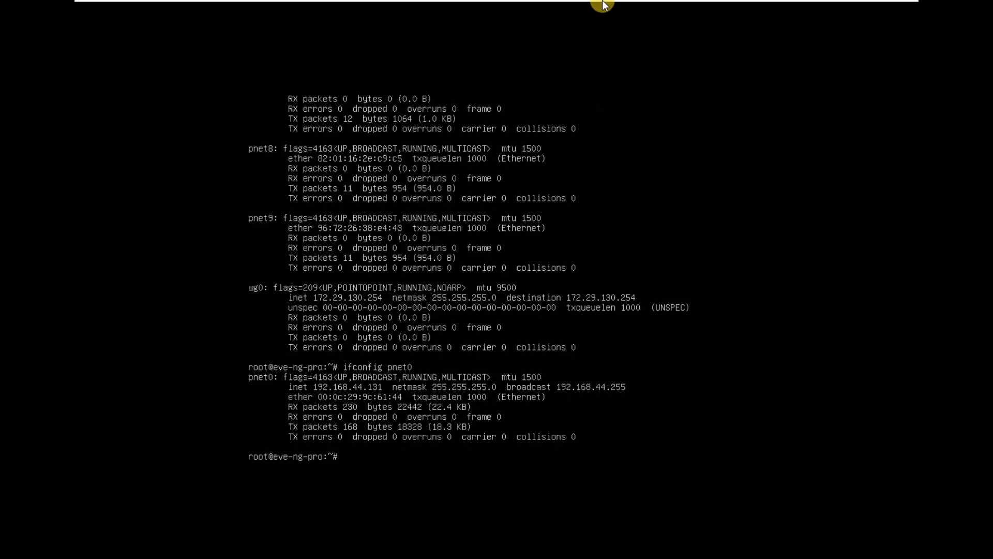
Step: Power off eve-ng-pro with Power > Shut Down Guest and confirm Shut Down
mouse_move(603, 2)
right_click(561, 15)
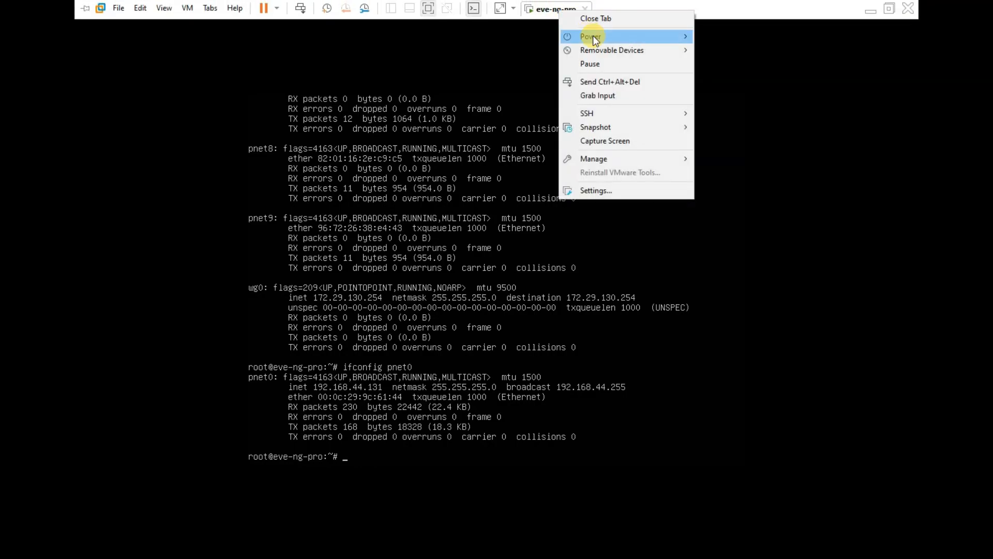
mouse_move(593, 35)
click(725, 51)
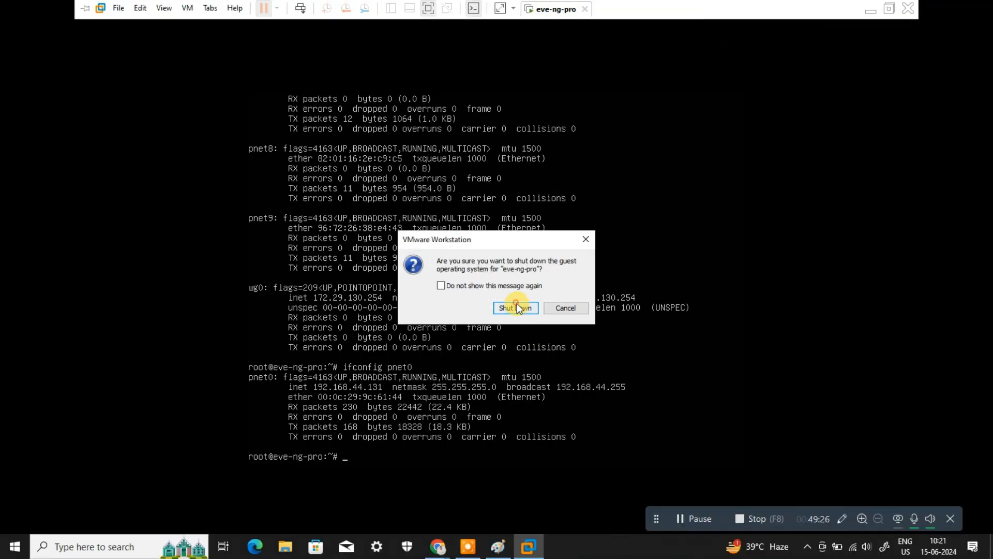
click(515, 307)
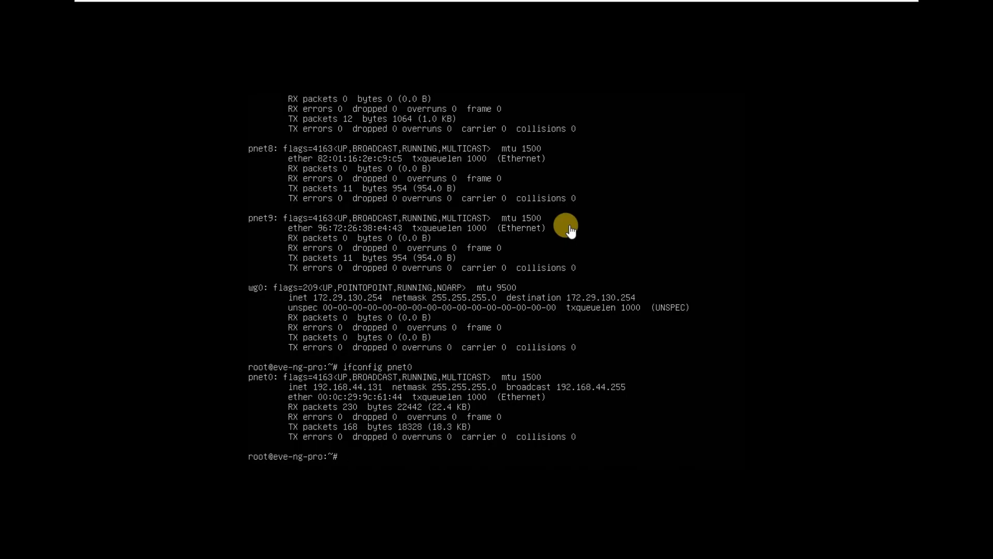
mouse_move(705, 3)
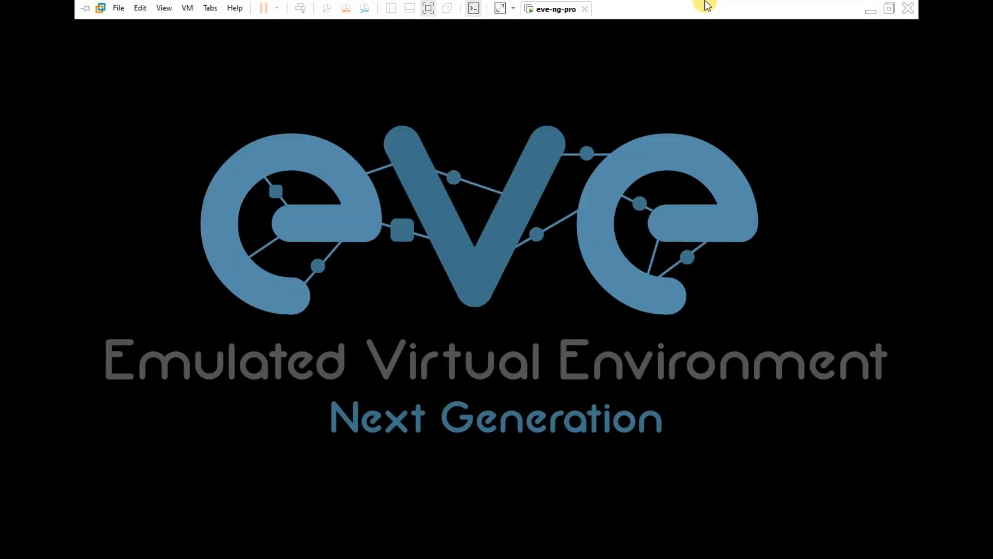
click(870, 11)
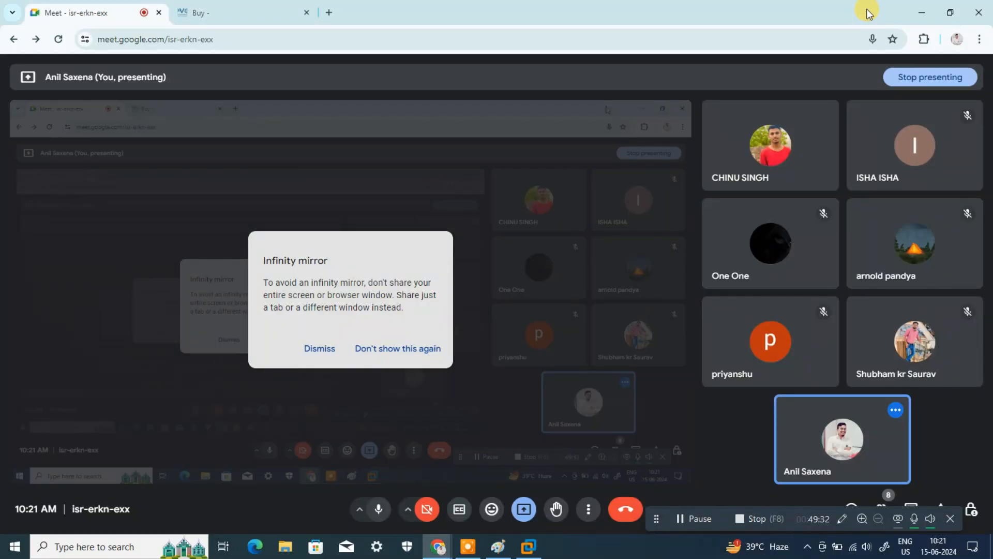
click(527, 544)
mouse_move(724, 4)
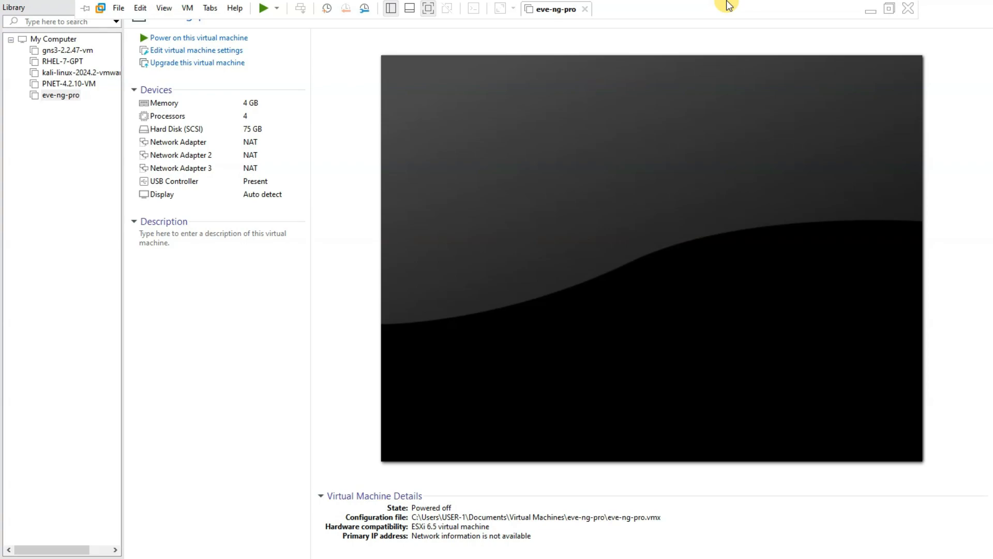
Step: Close the eve-ng-pro tab, pin the Library and exit full-screen mode
click(585, 9)
mouse_move(638, 2)
click(83, 9)
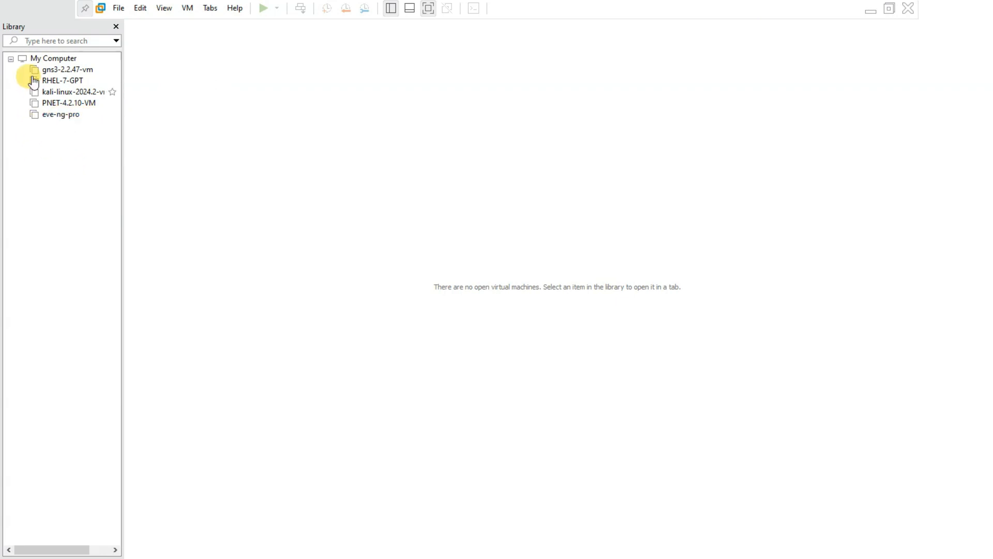
click(893, 12)
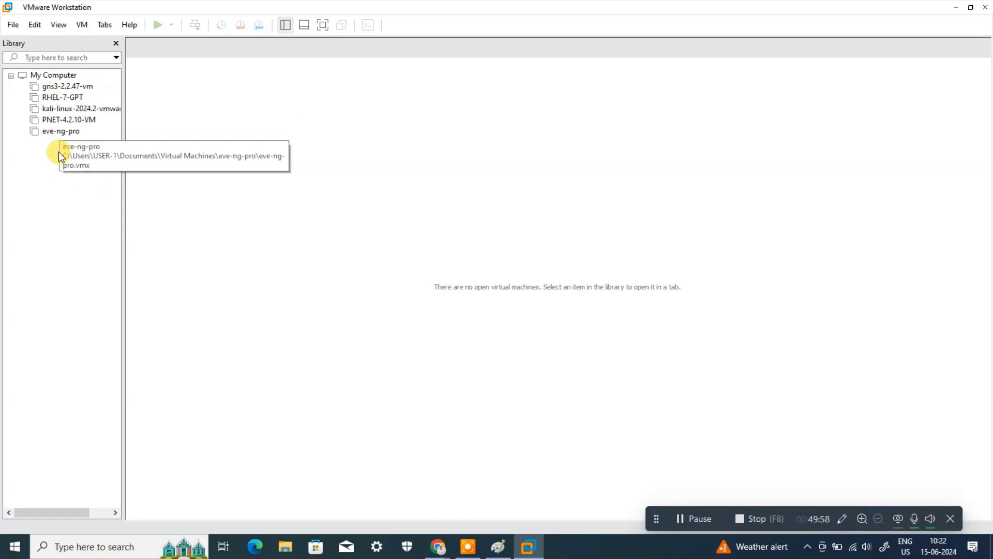
Step: Remove eve-ng-pro and PNET-4.2.10-VM from the VMware library
right_click(55, 132)
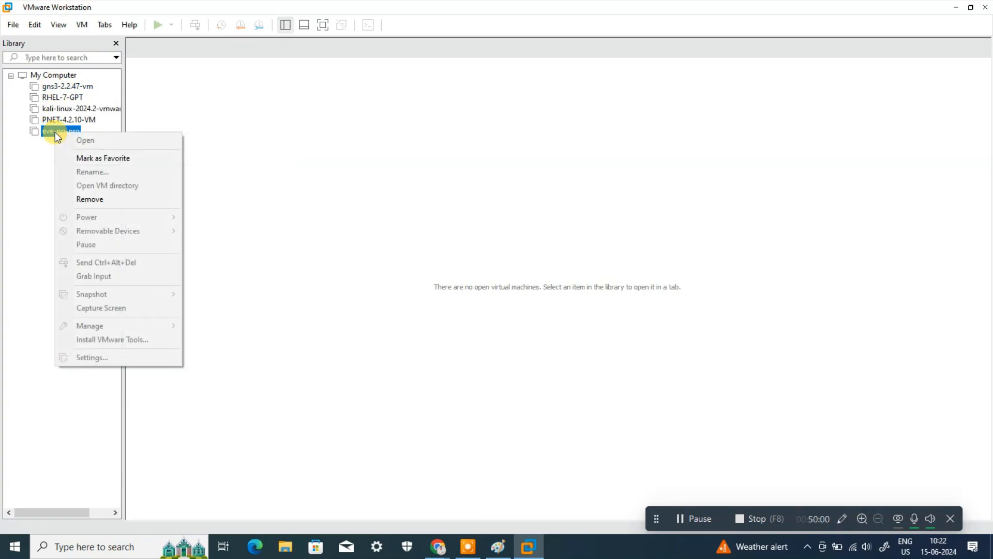
click(95, 199)
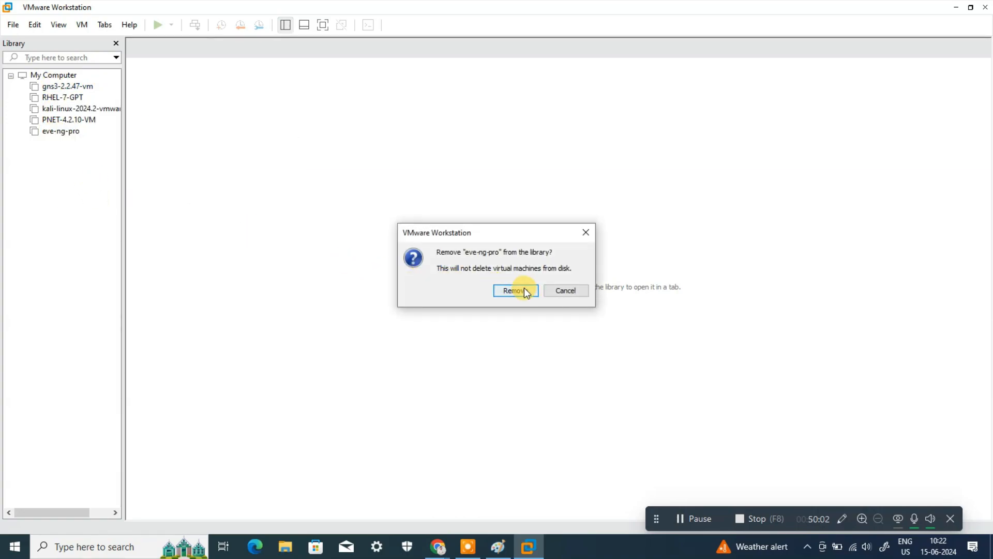
click(517, 290)
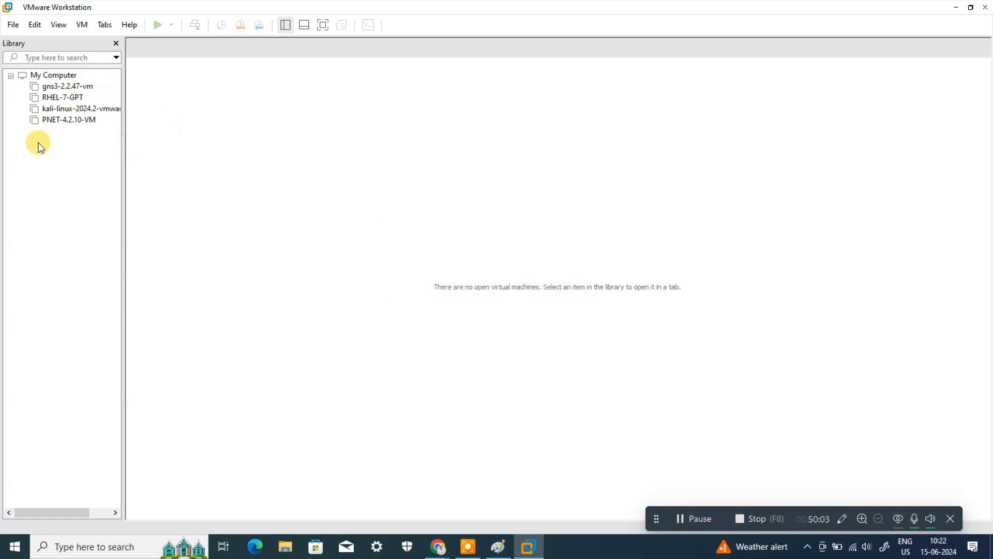
right_click(70, 124)
click(135, 187)
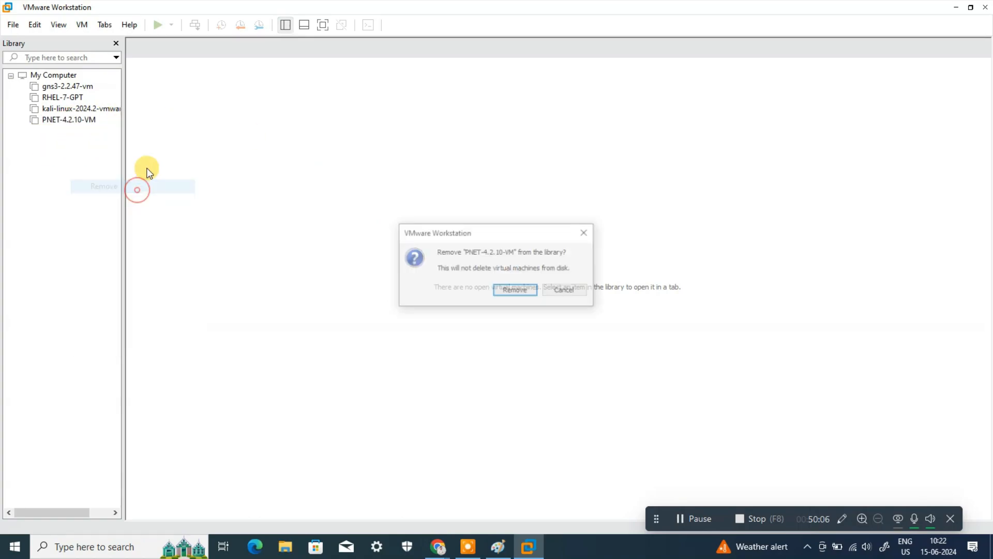
click(516, 290)
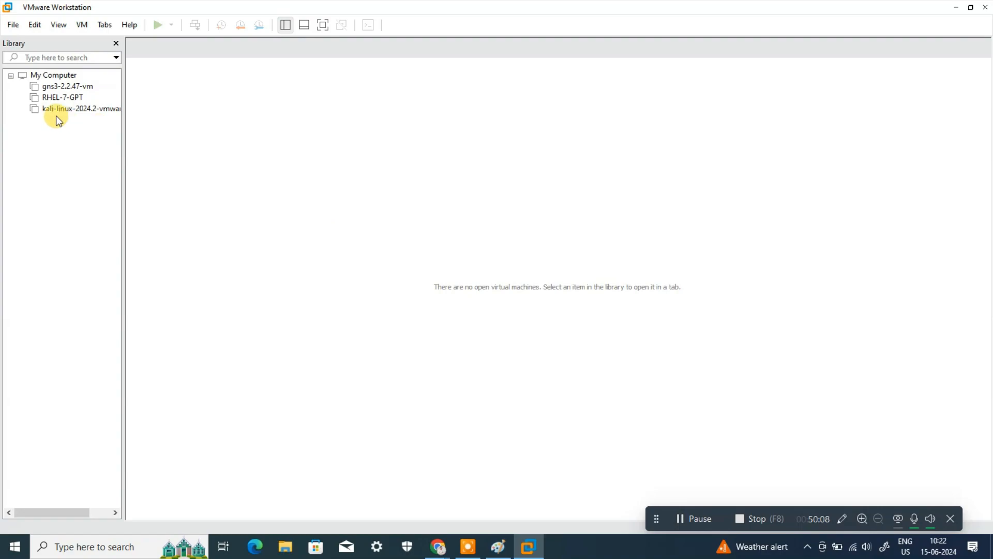
Step: Remove kali-linux and RHEL-7-GPT from the library, then minimize VMware and Chrome
right_click(62, 110)
click(103, 173)
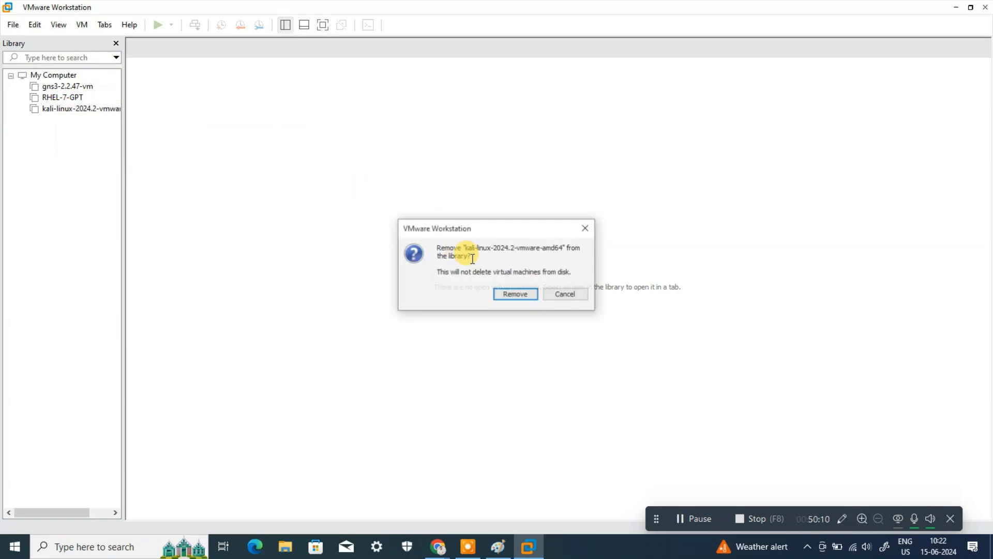
click(512, 289)
right_click(61, 98)
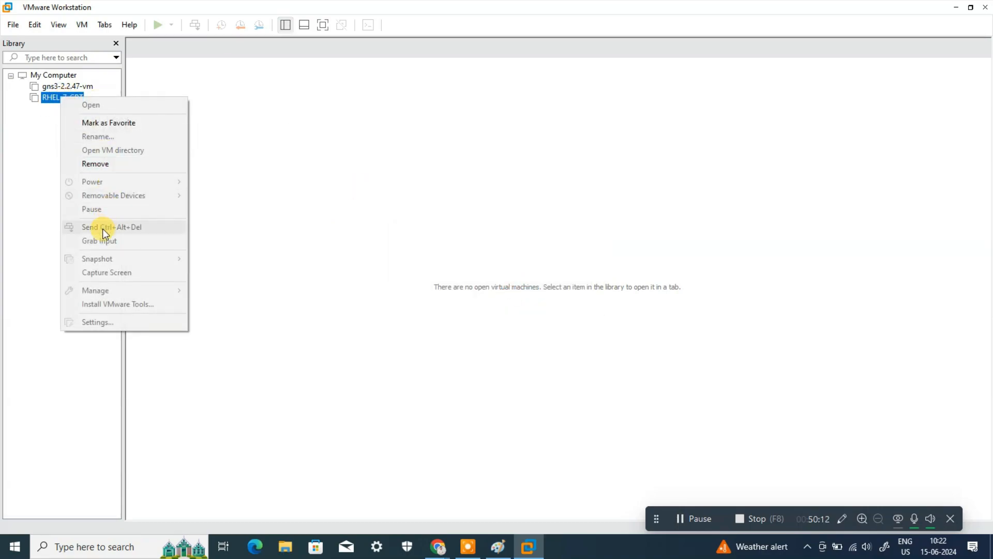
click(91, 163)
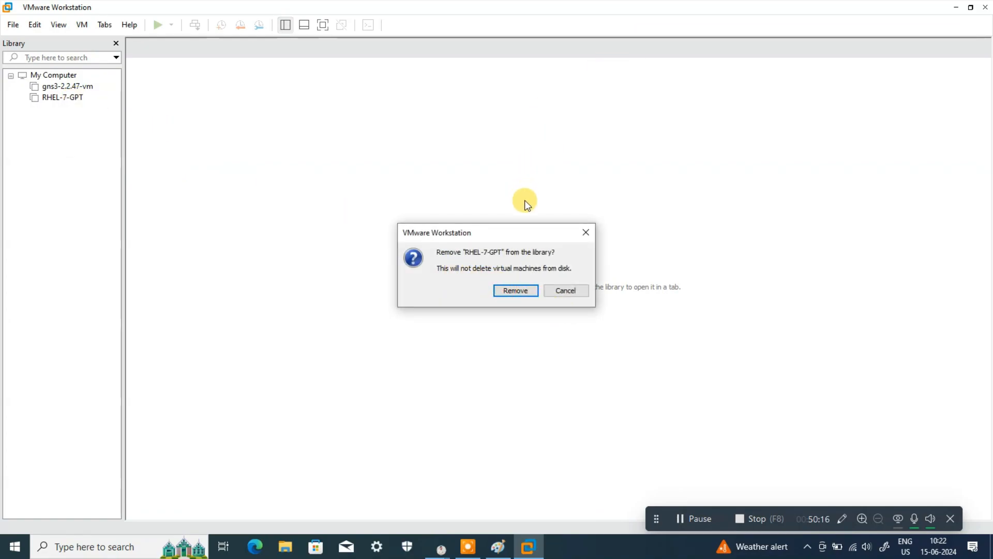
click(515, 291)
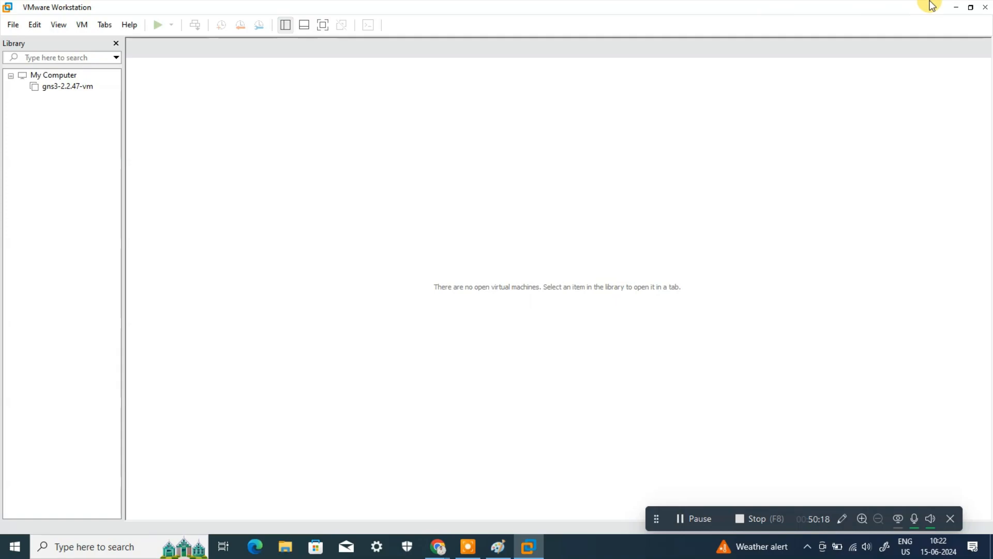
click(956, 7)
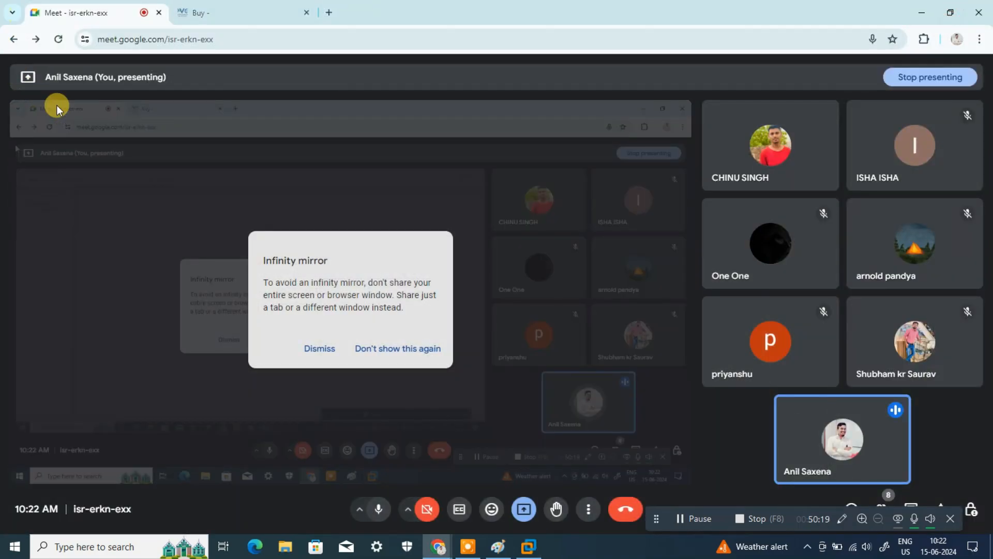
click(921, 13)
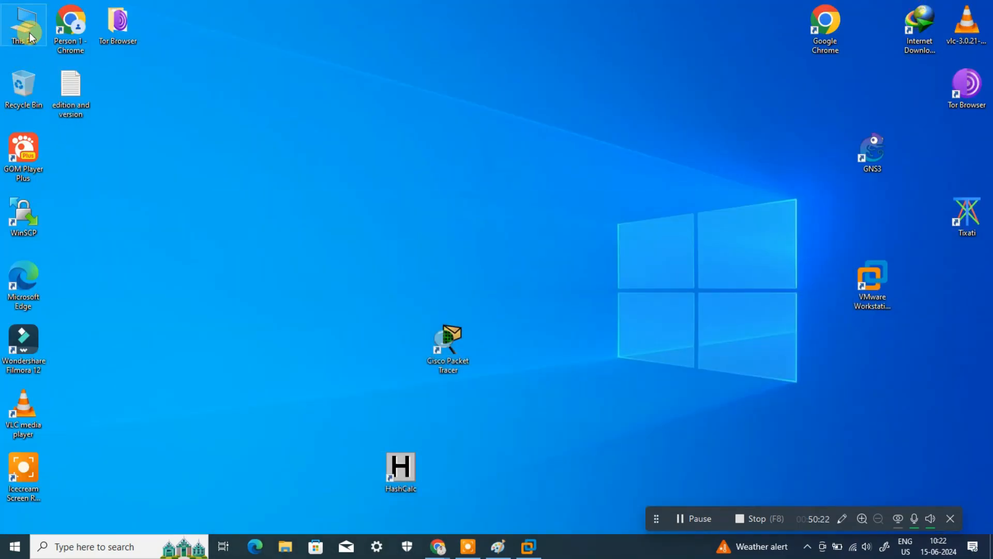
Step: Delete the eve-ng-pro folder from Documents > Virtual Machines
double_click(29, 34)
click(176, 264)
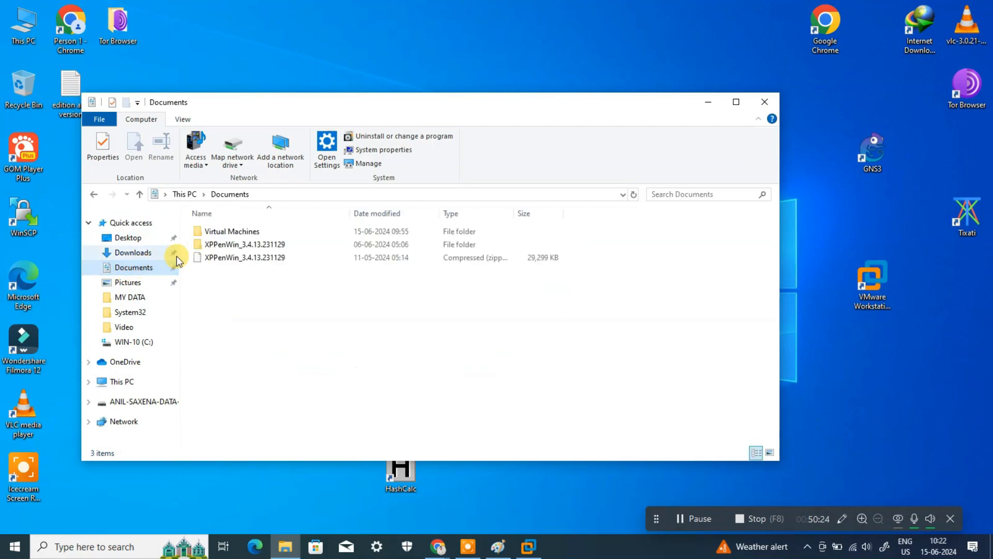
double_click(233, 231)
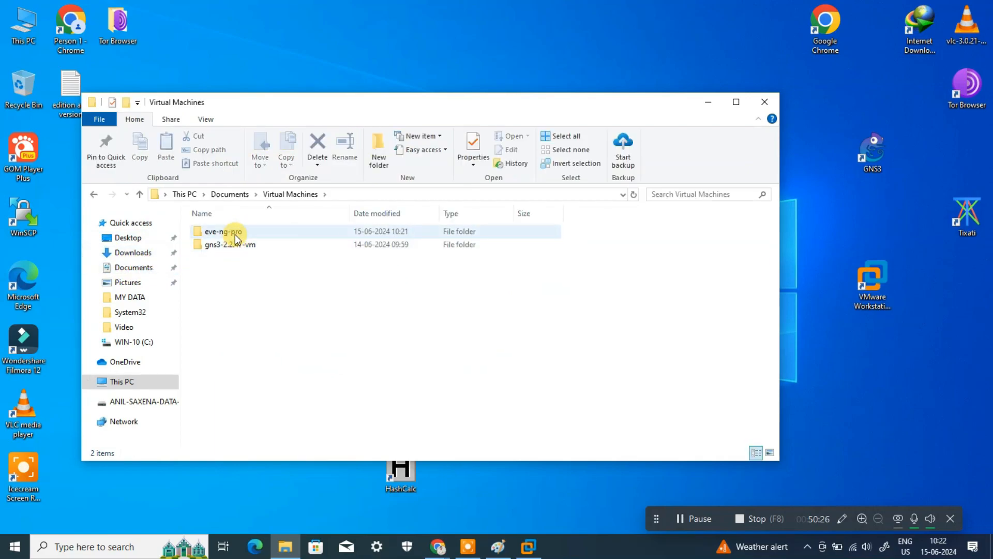
click(235, 237)
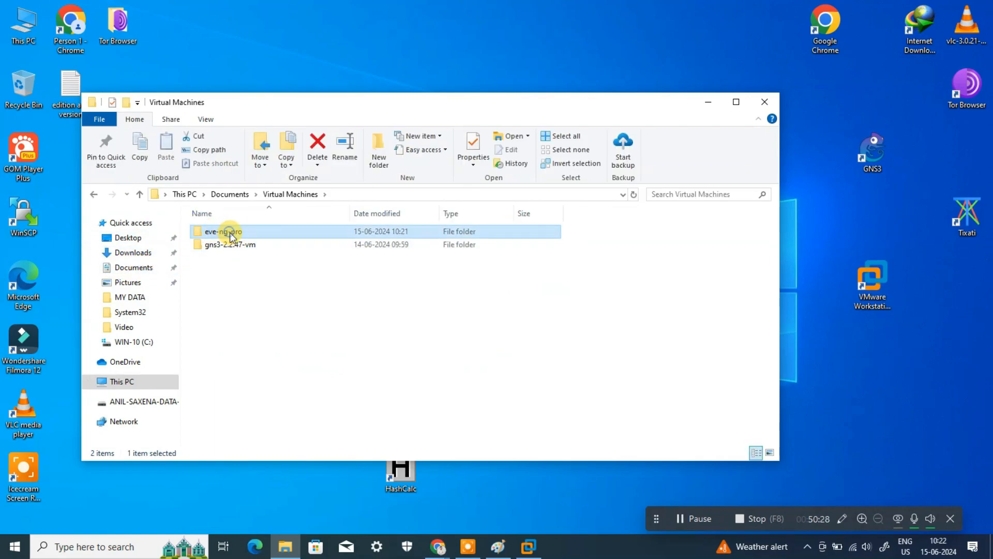
right_click(230, 233)
click(265, 464)
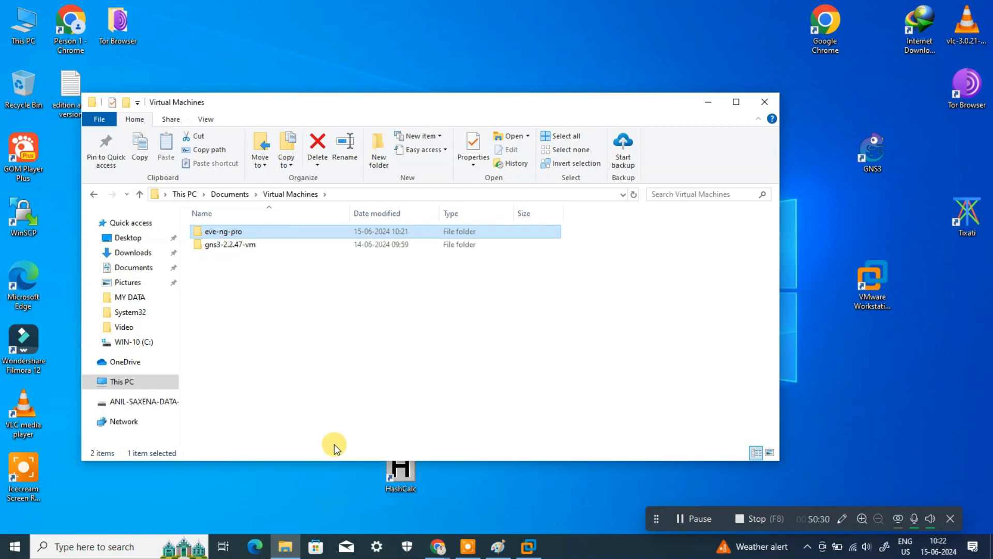
Step: Empty the Recycle Bin to permanently remove eve-ng-pro, then close File Explorer
right_click(33, 83)
click(53, 104)
click(537, 322)
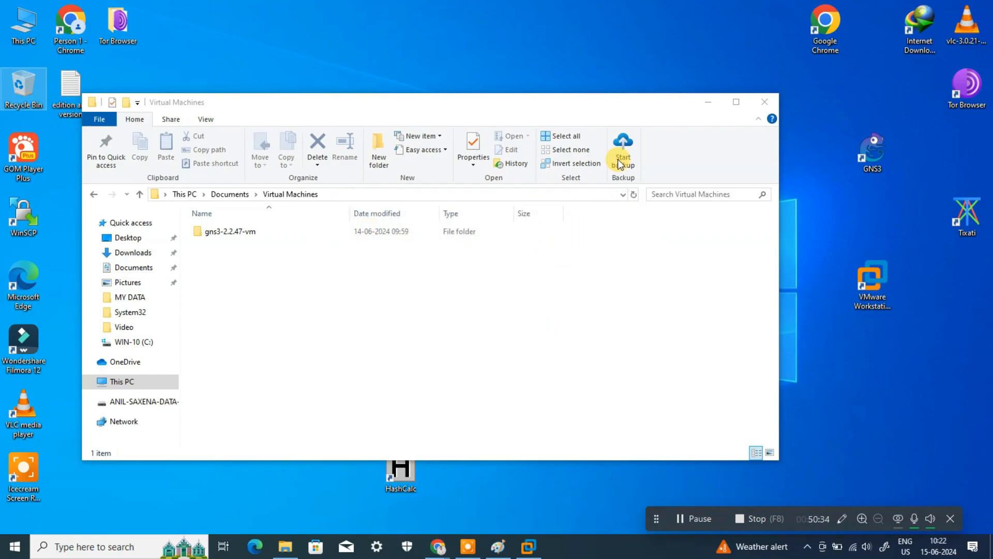
click(764, 101)
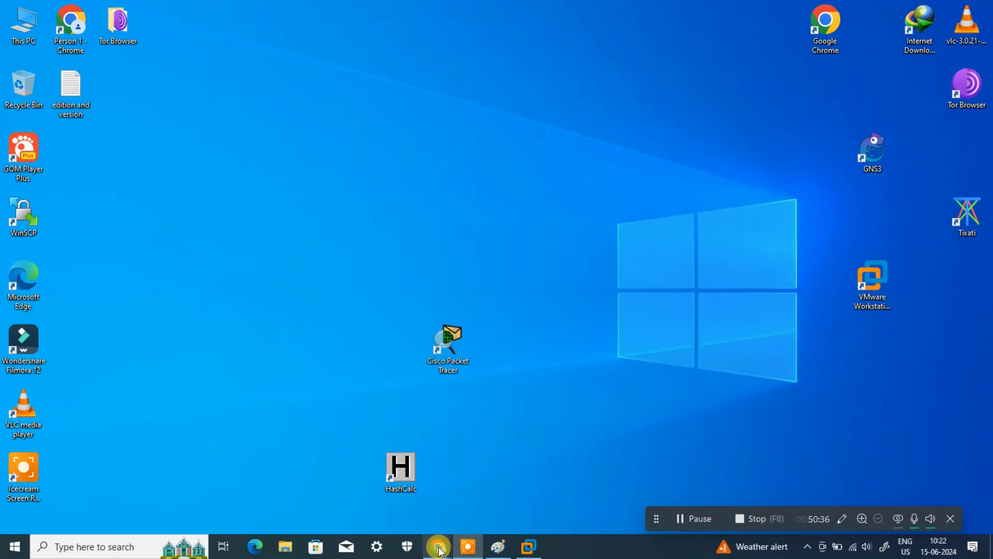
Step: Open This PC maximized and browse to the MY DATA folder on WIN-10 (C:)
click(40, 32)
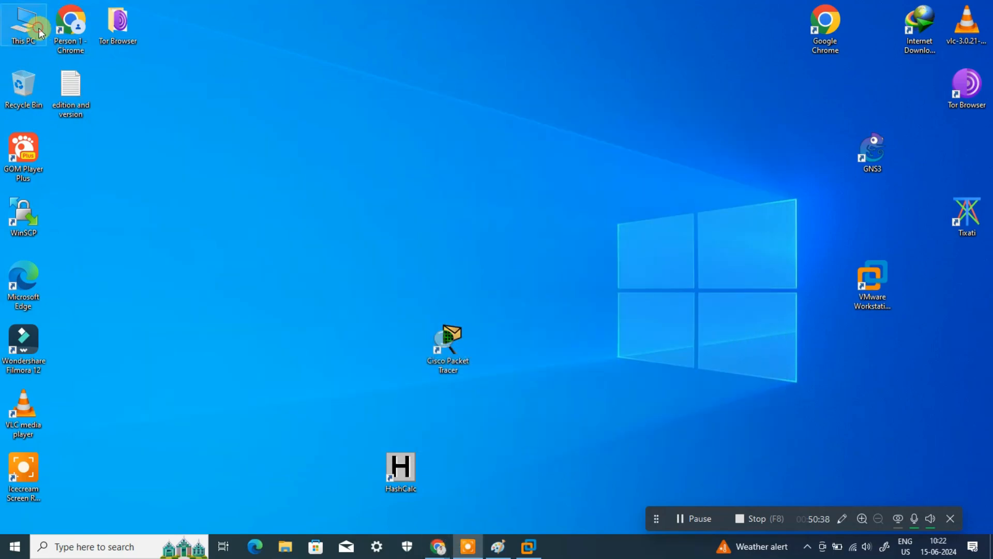
double_click(41, 34)
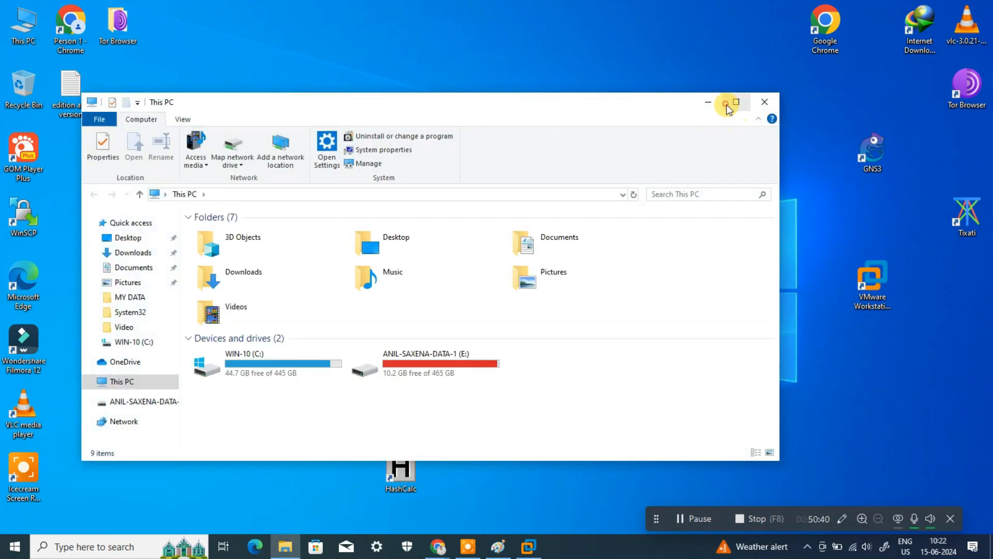
click(726, 106)
click(199, 229)
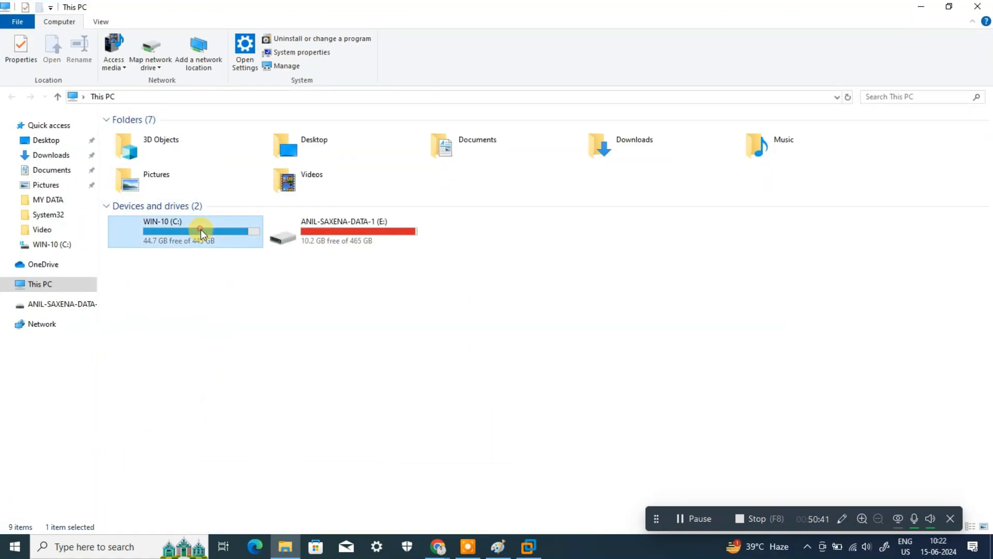
double_click(345, 244)
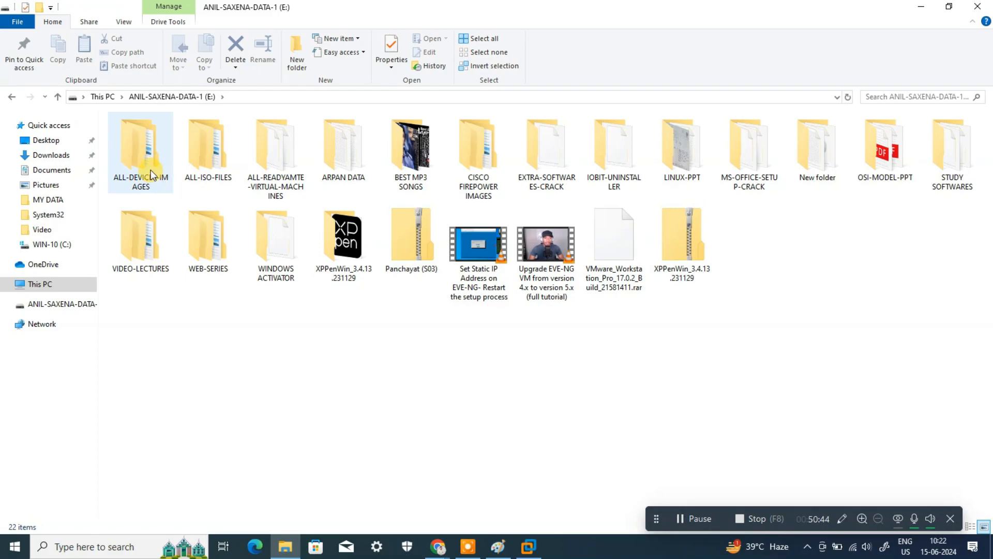
click(10, 97)
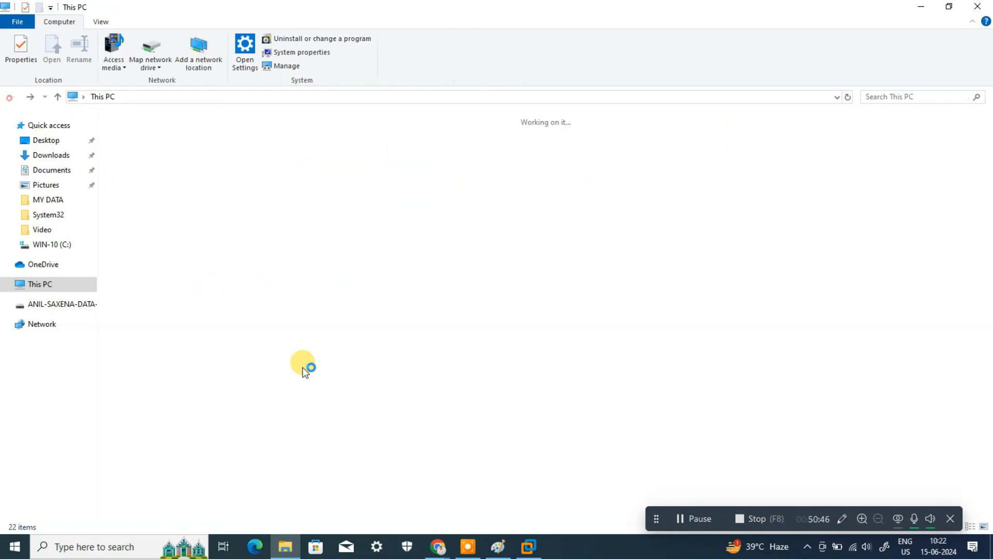
double_click(206, 233)
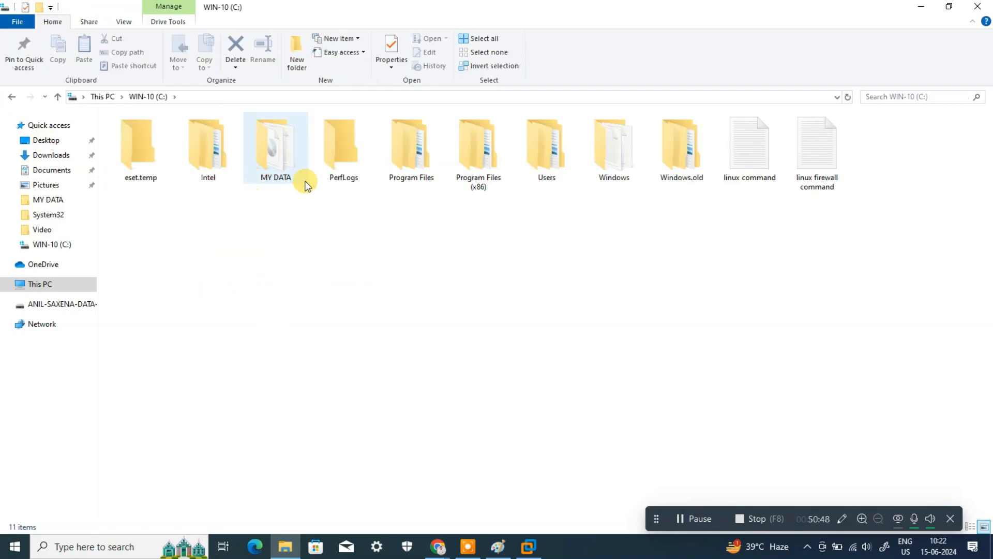
double_click(290, 159)
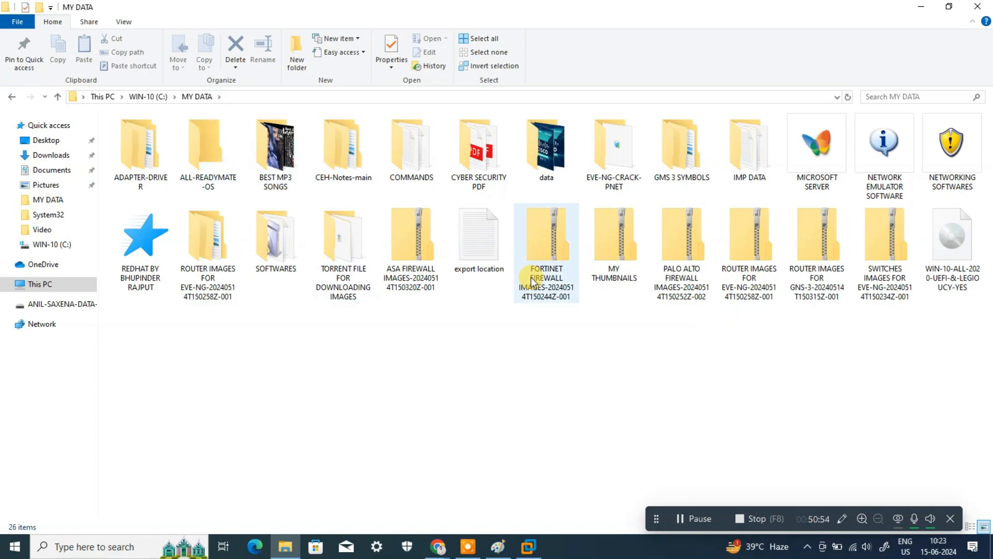
Step: Open EVE-NG-CRACK-PNET showing PNET_4.2.10, then switch back to the Google Meet window
key(p)
click(552, 402)
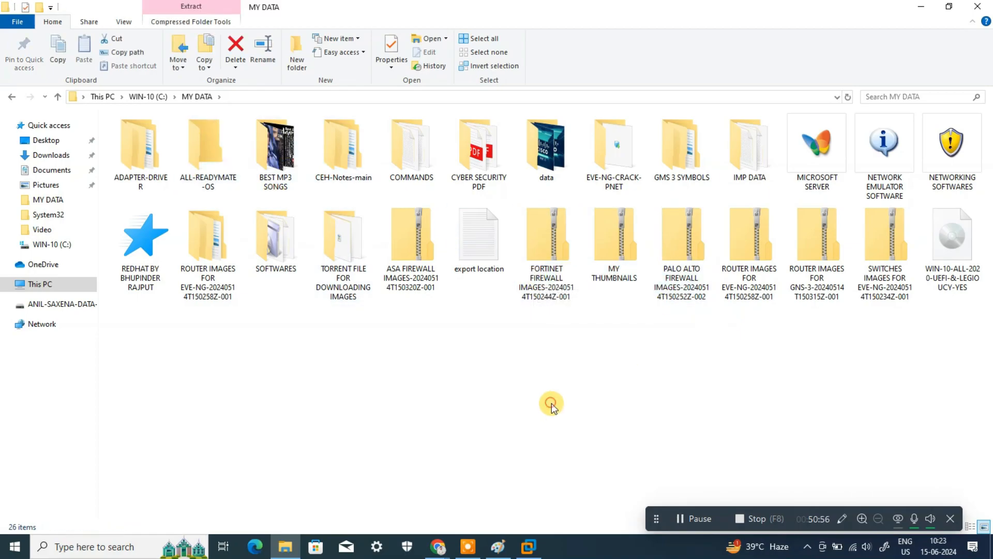
key(e)
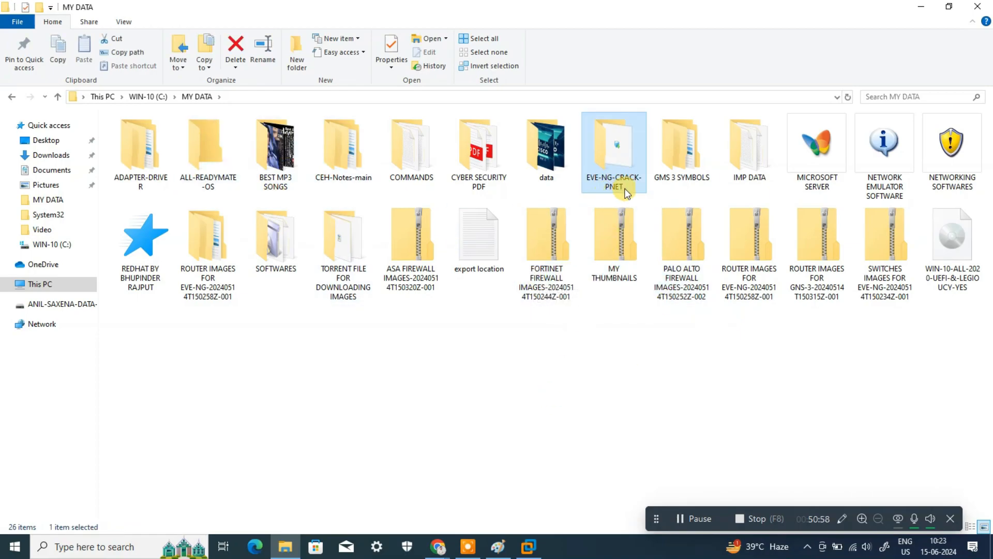
double_click(611, 161)
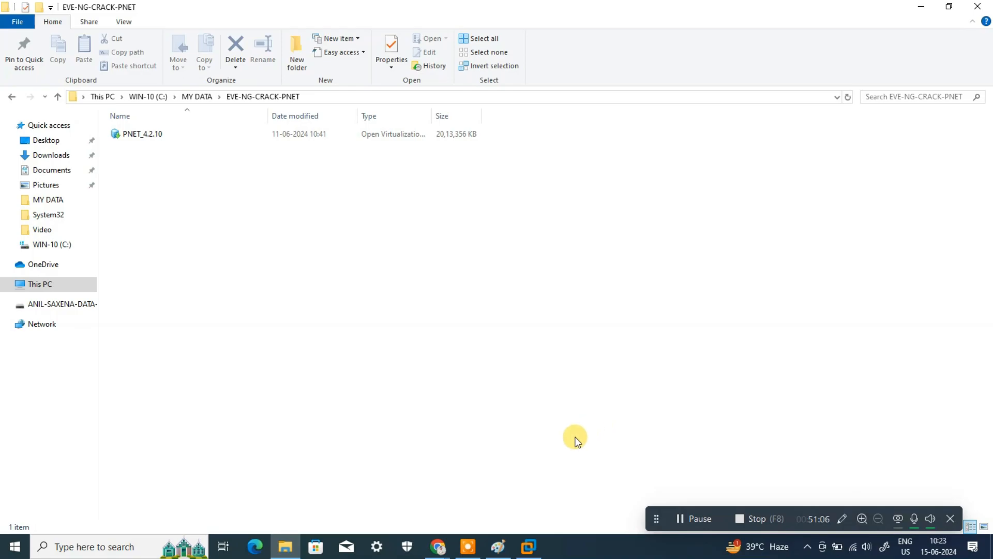
click(438, 546)
click(395, 451)
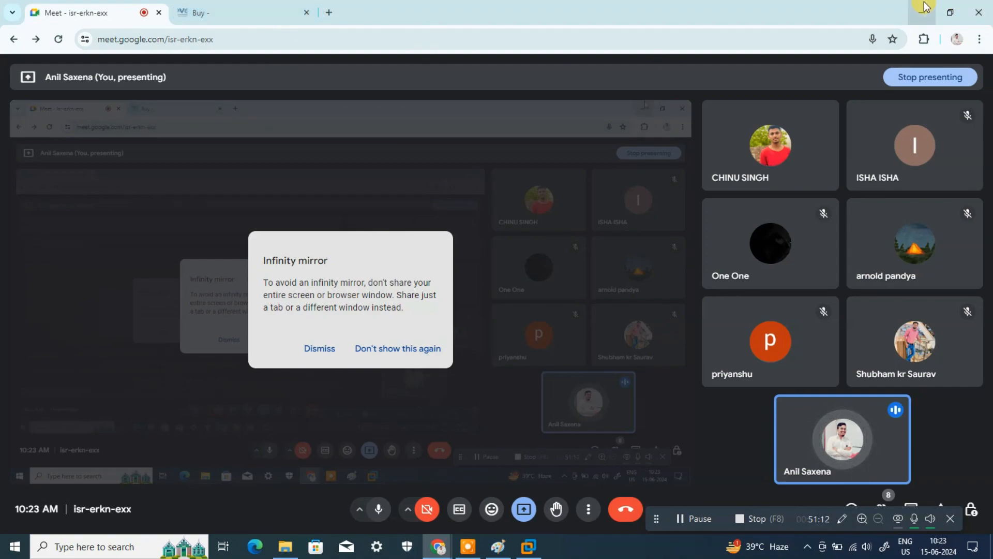
Step: Close the Buy tab, search Google for 'pnet emulator' and open pnetlab.com's download page
click(287, 9)
click(306, 12)
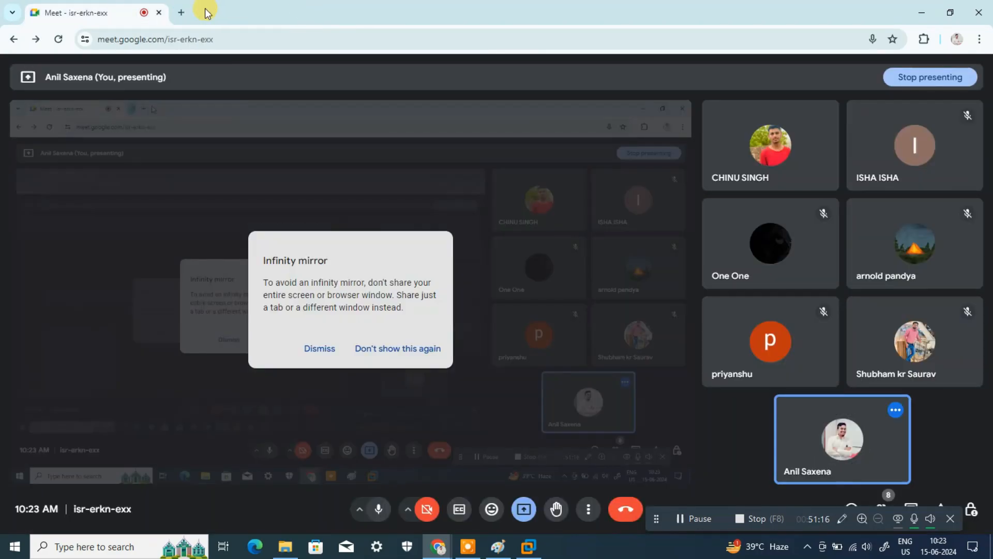
click(181, 14)
text(p)
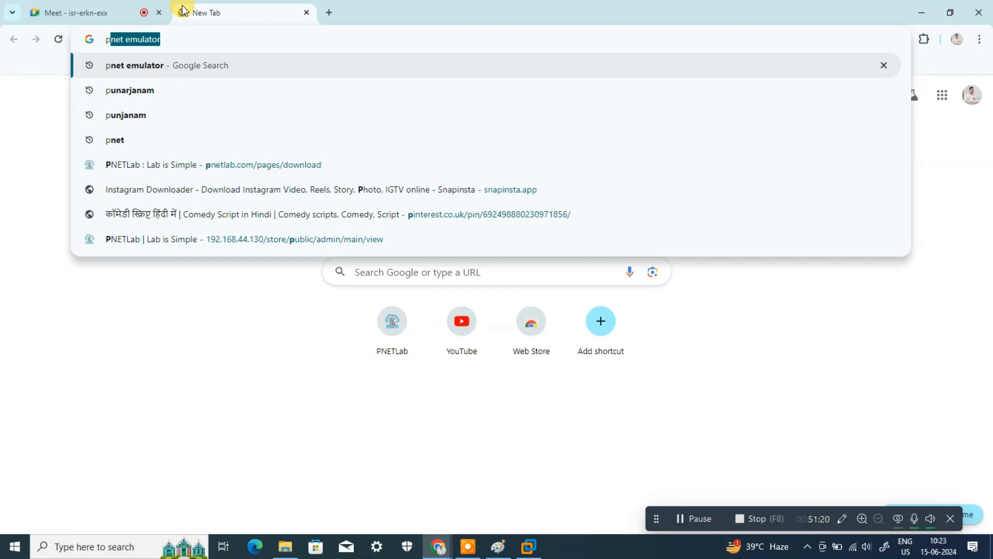
key(Right)
key(Return)
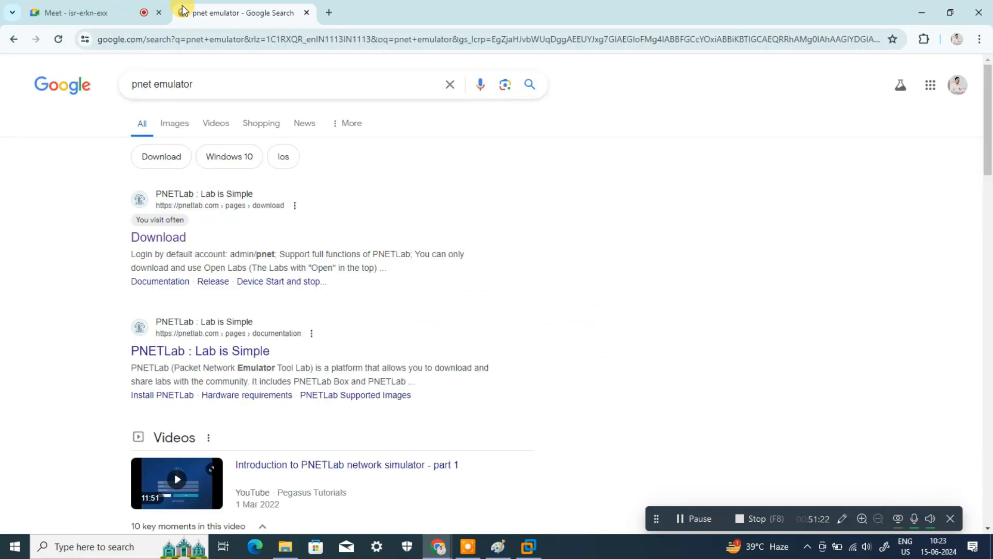
click(161, 238)
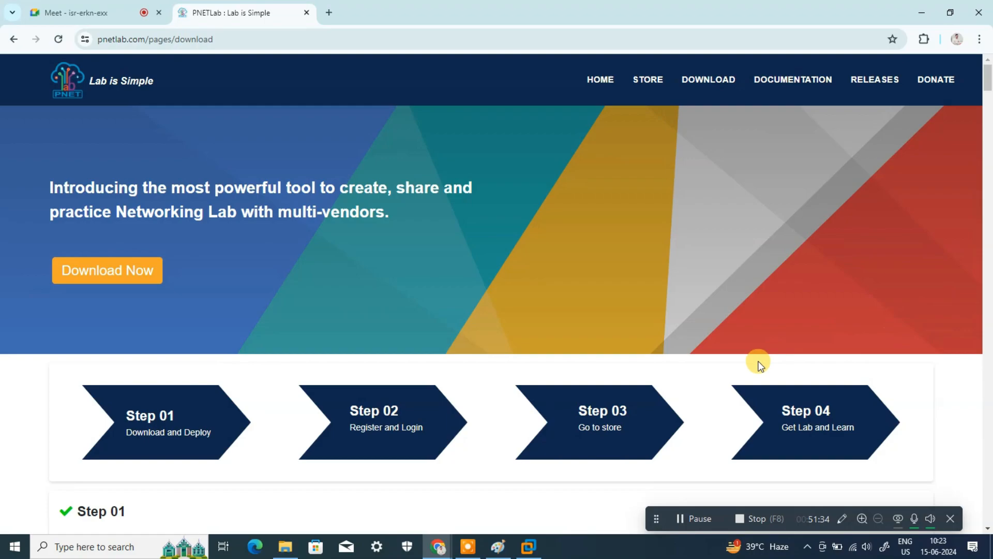
Step: Check the 2G PNET 4.2.10 links and open the Google Drive download link
scroll(759, 365, down, 15)
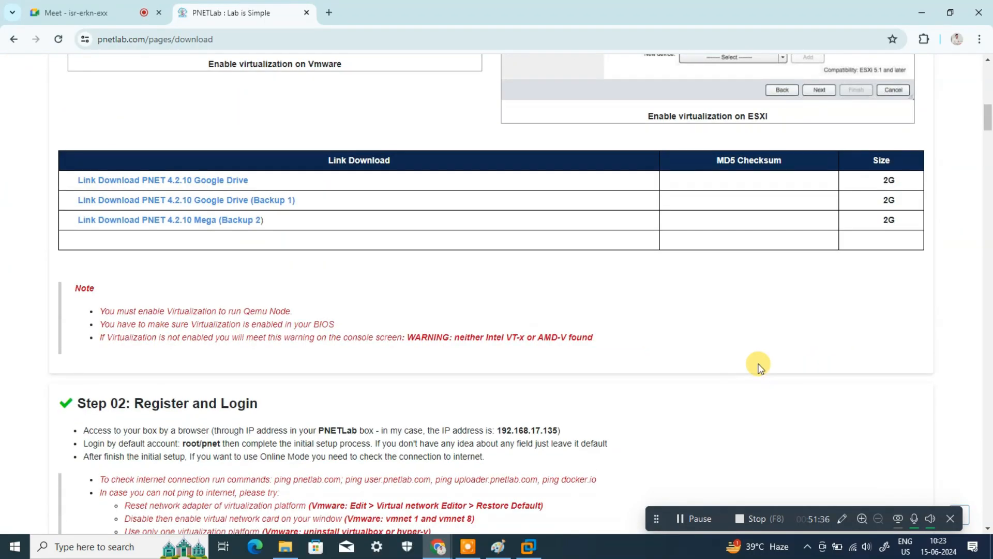
scroll(759, 364, up, 1)
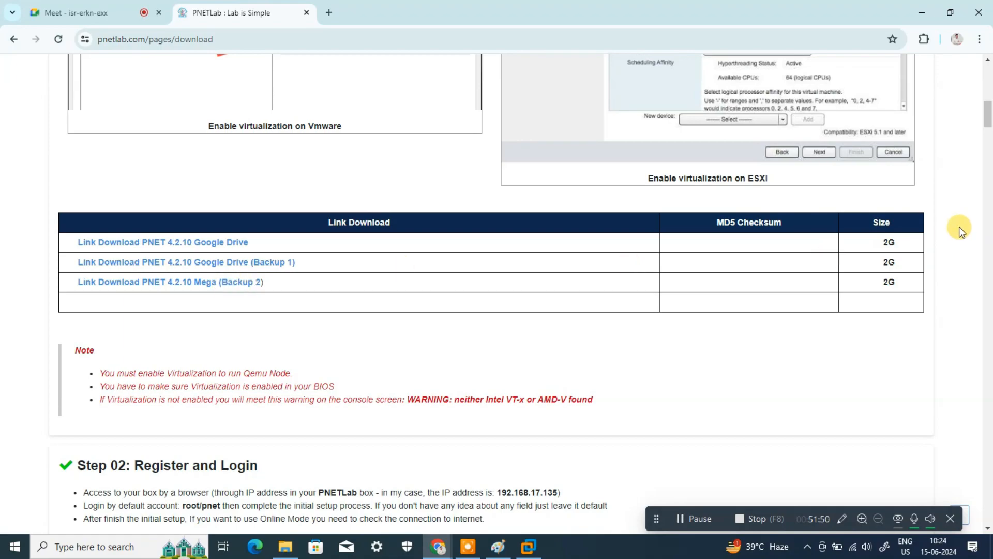
double_click(896, 261)
double_click(897, 283)
click(320, 327)
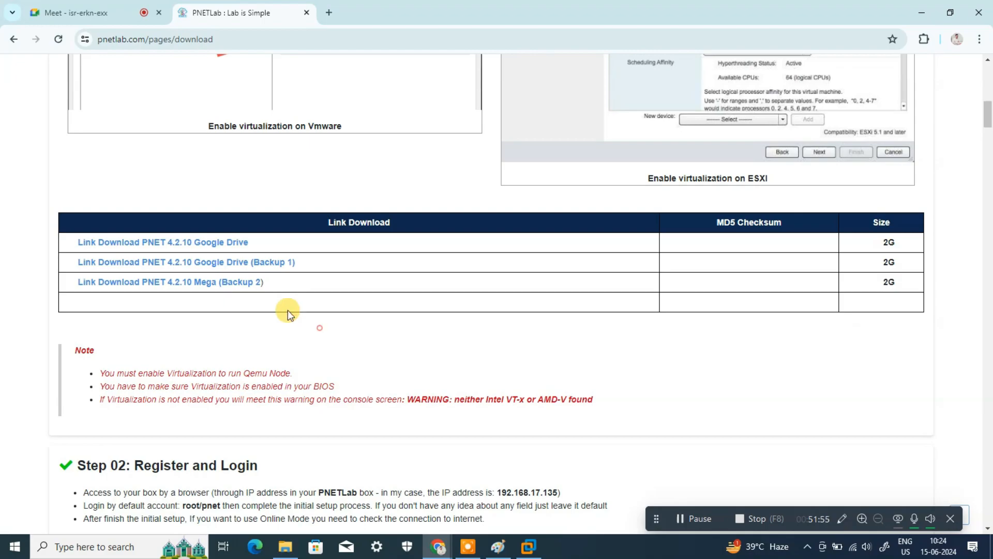
click(215, 243)
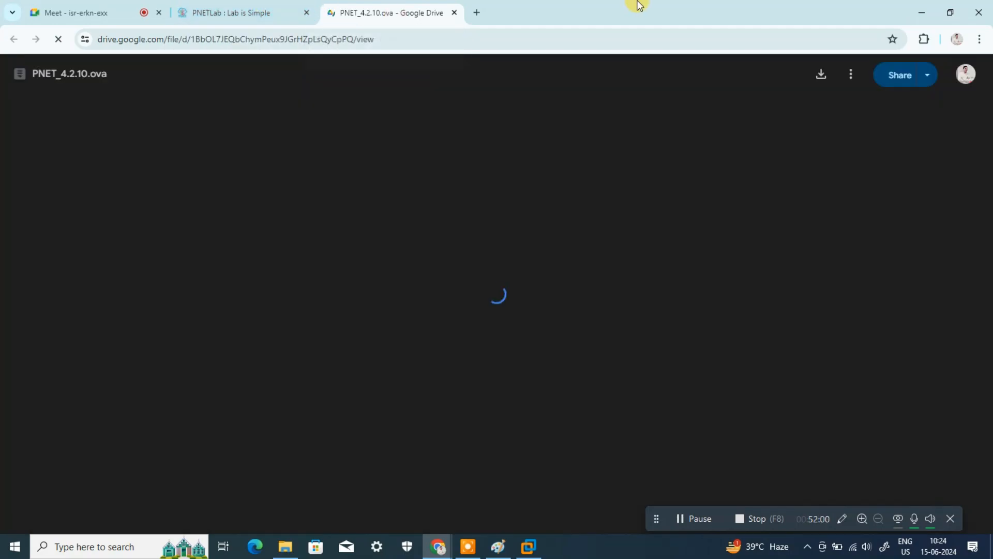
Step: Download the 1.9 GB PNET_4.2.10.ova anyway and view it in Chrome's download history
click(512, 314)
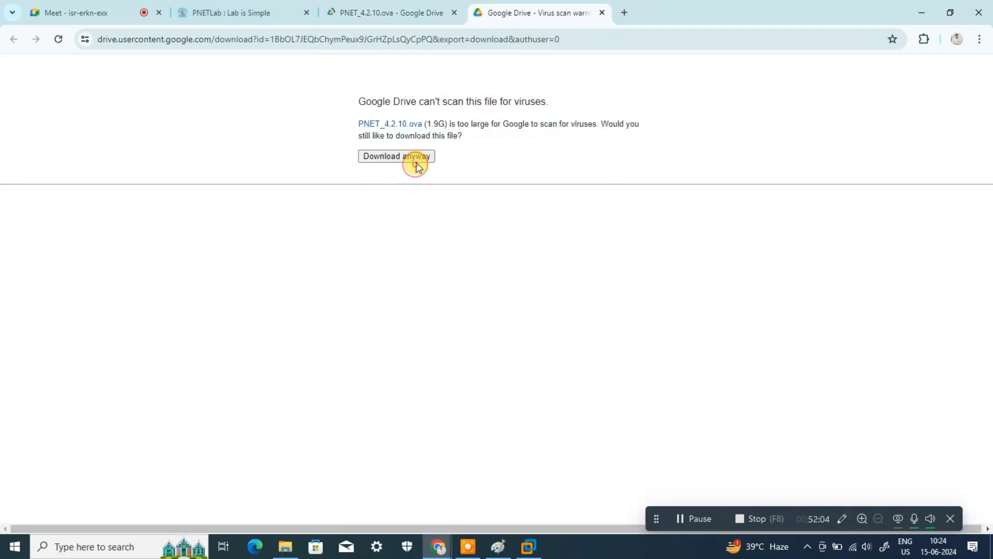
click(415, 161)
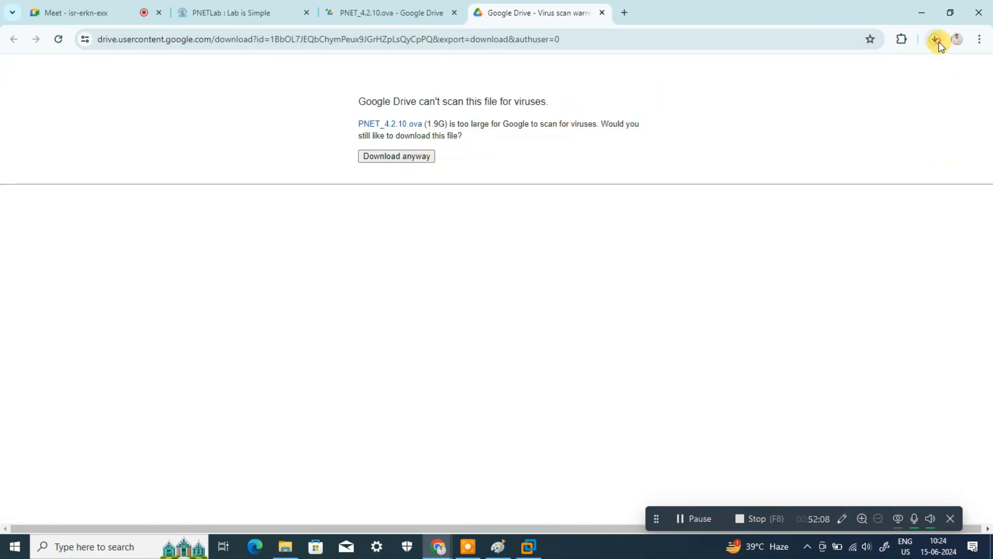
click(935, 40)
click(980, 41)
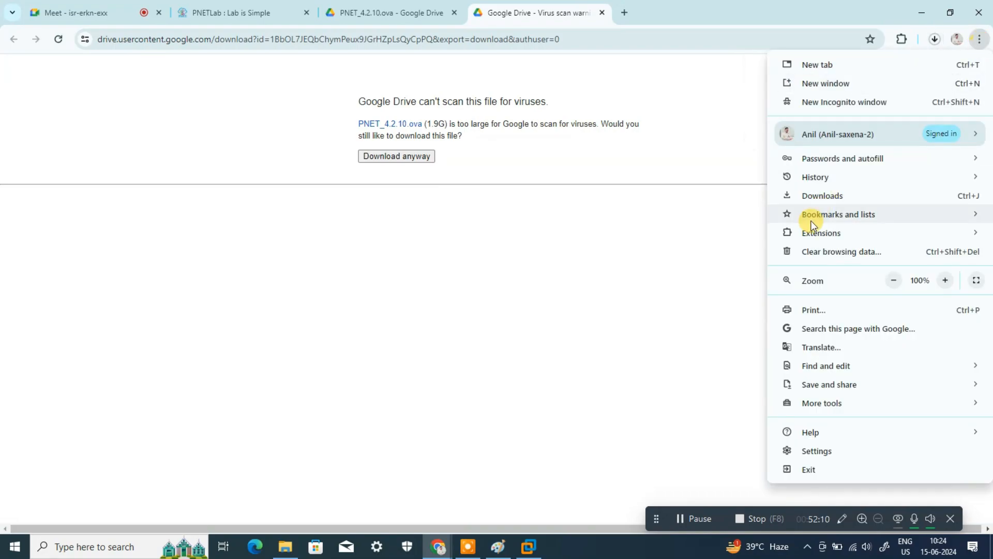
click(820, 196)
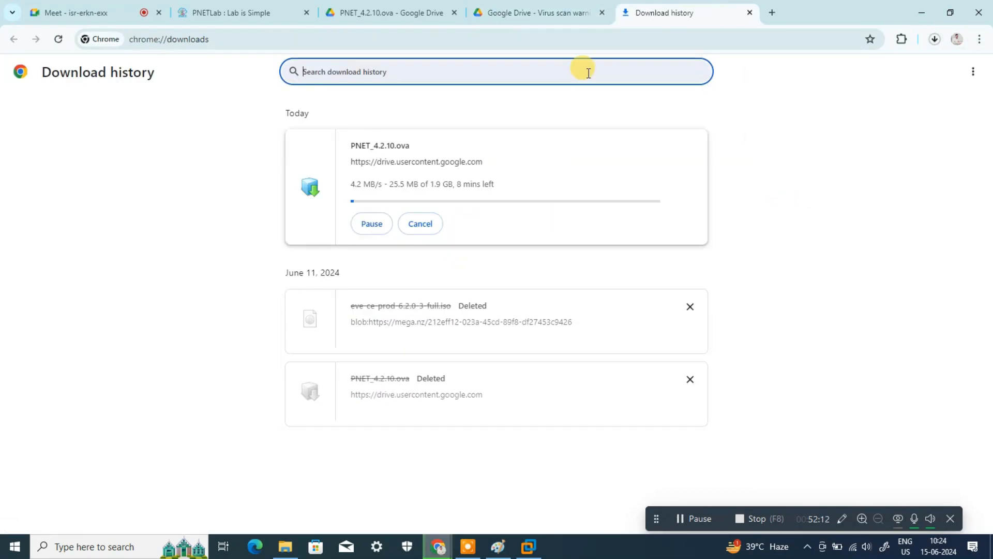
right_click(412, 162)
Step: Transfer the PNET_4.2.10.ova download to IDM and start it
click(468, 300)
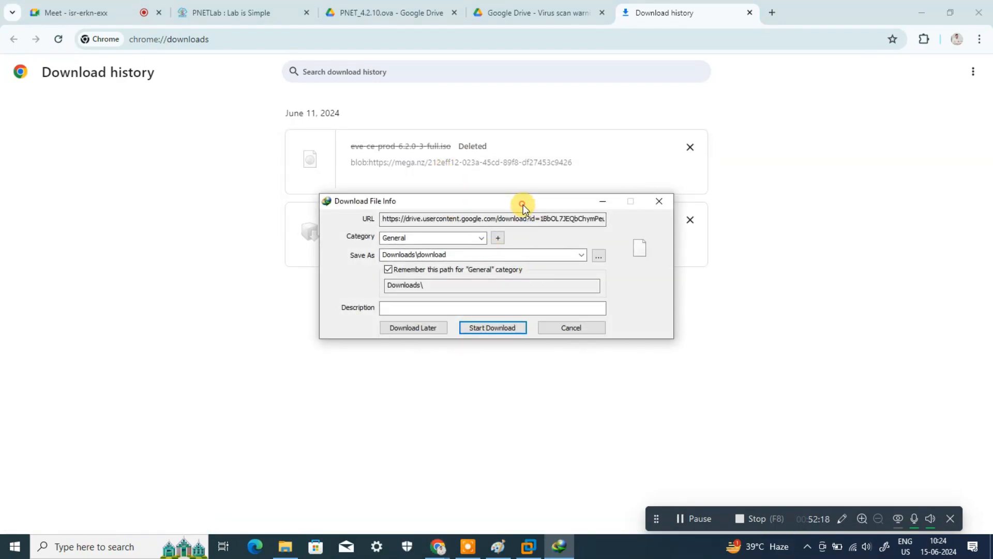
drag(523, 204, 433, 192)
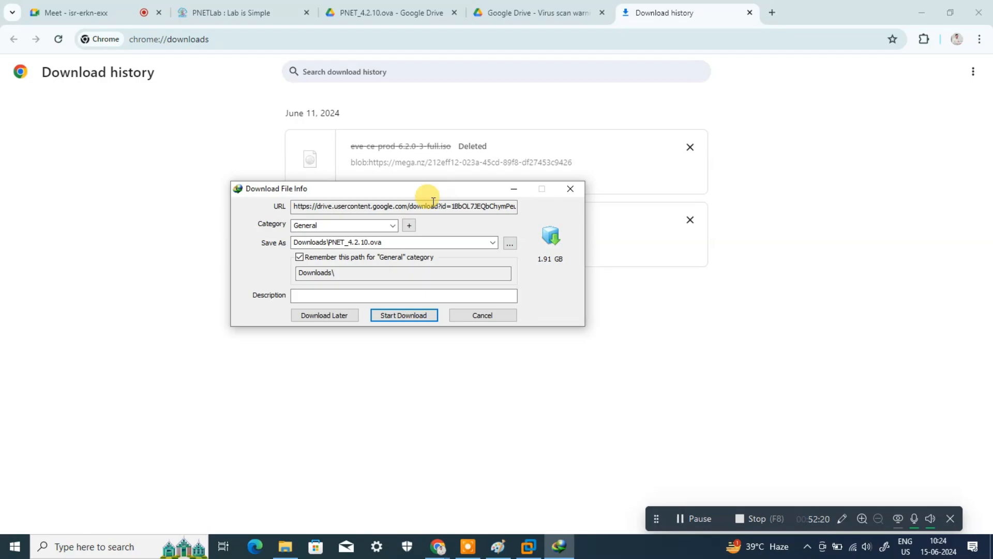
drag(421, 194, 375, 284)
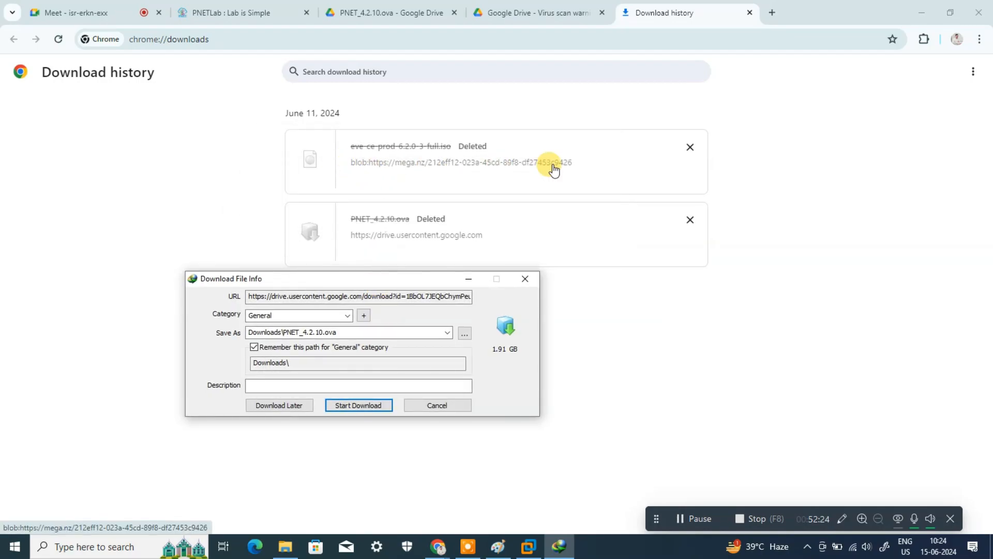
click(377, 406)
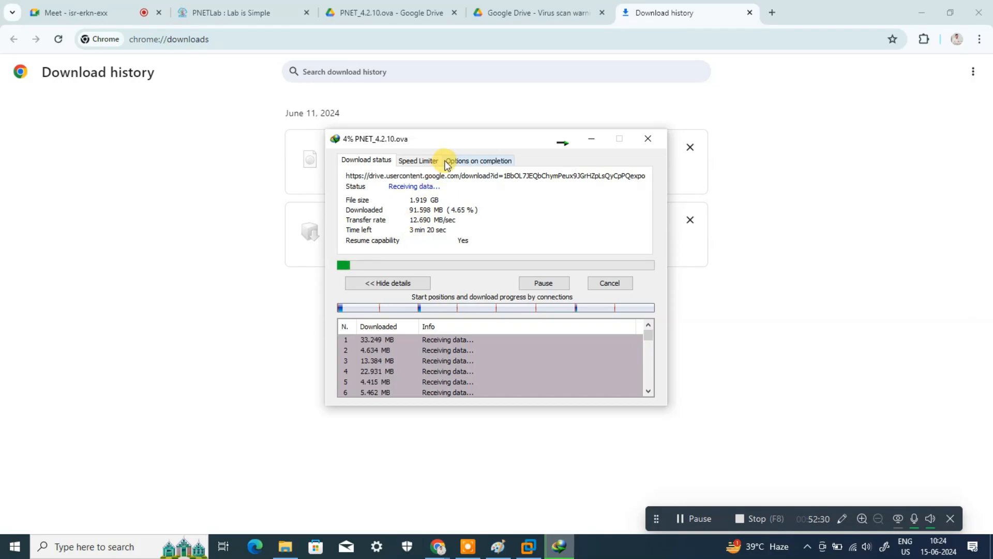
Step: Move the IDM progress window aside, close Chrome's Downloads tab and minimize Chrome
drag(450, 145, 301, 164)
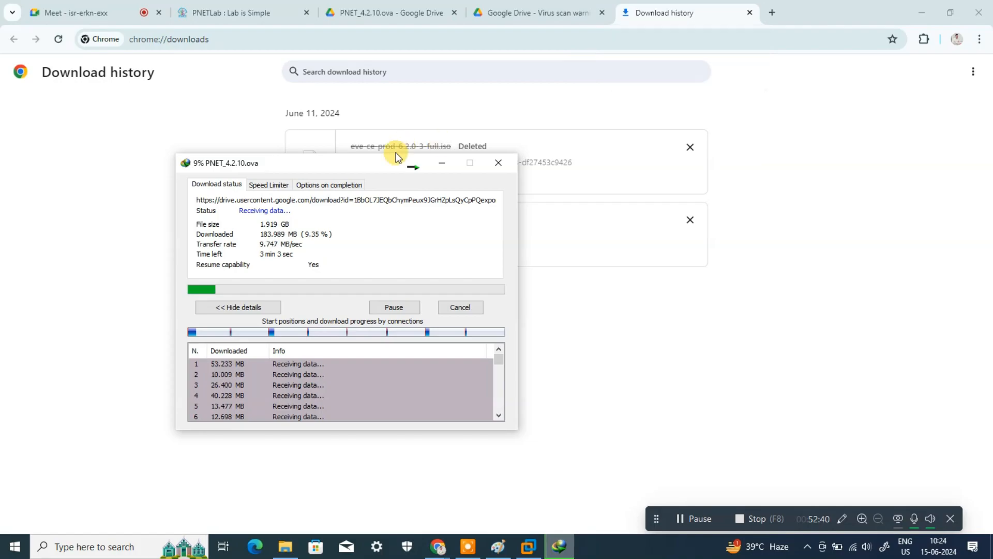
click(350, 169)
drag(351, 168, 580, 226)
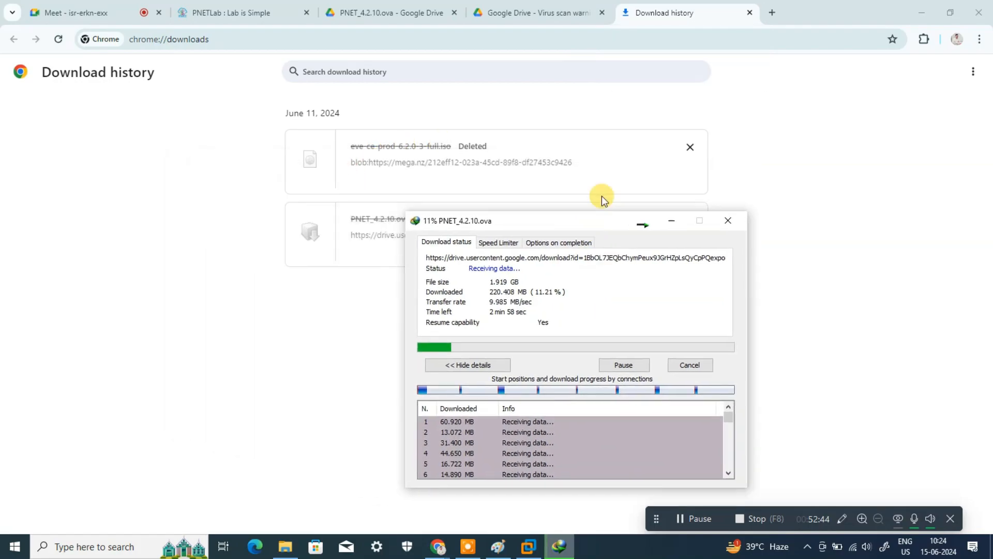
click(601, 182)
click(749, 13)
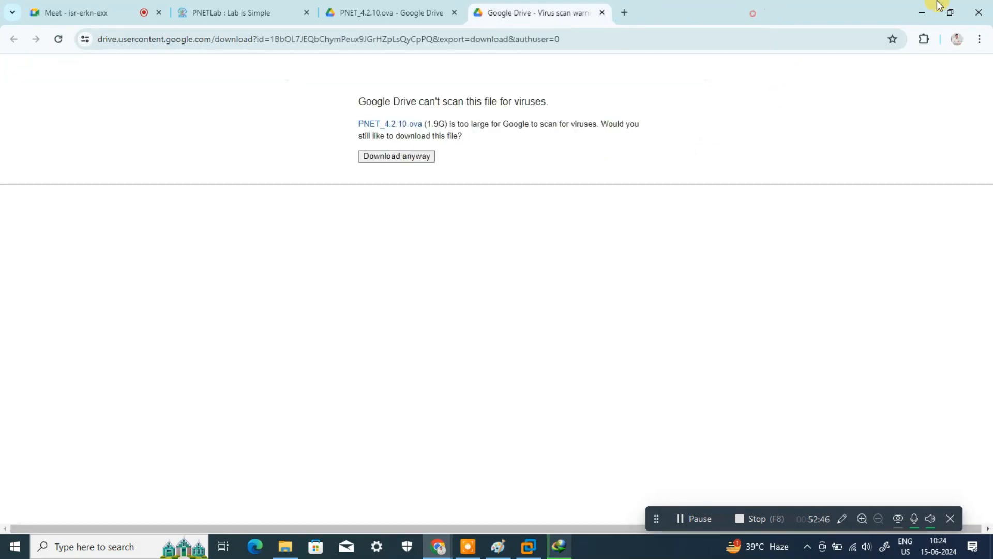
click(921, 11)
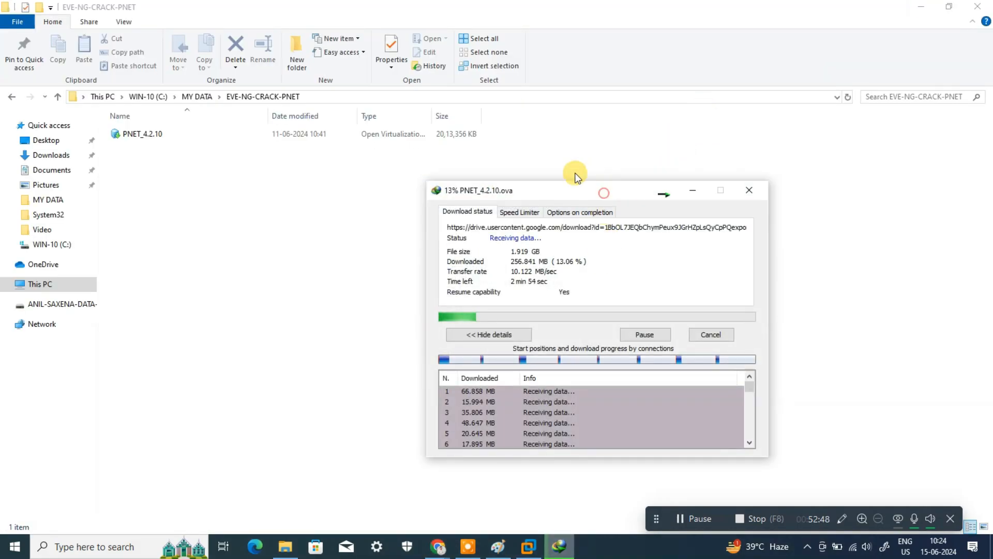
Step: Reopen the EVE-NG-CRACK-PNET folder and cancel the duplicate PNET download in IDM
drag(604, 193, 536, 138)
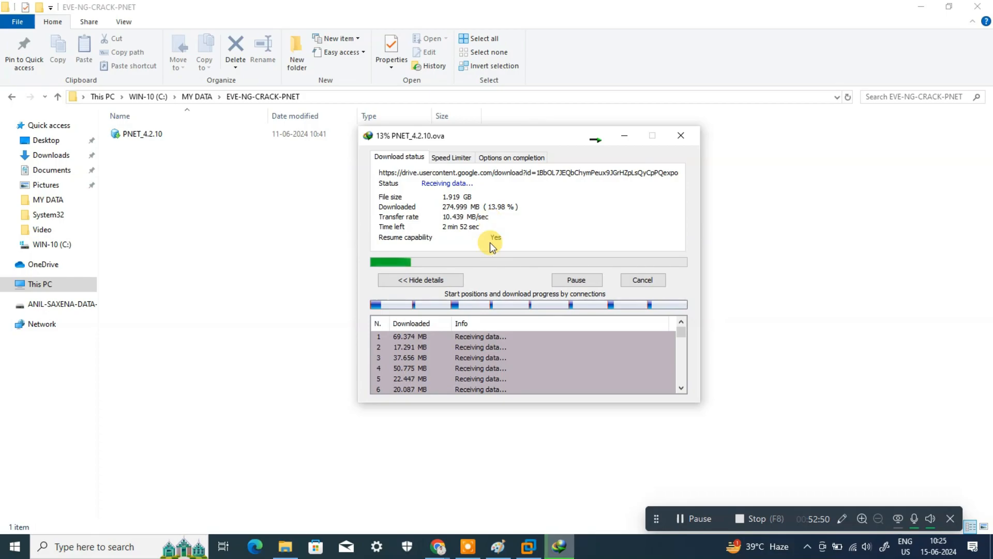
click(267, 227)
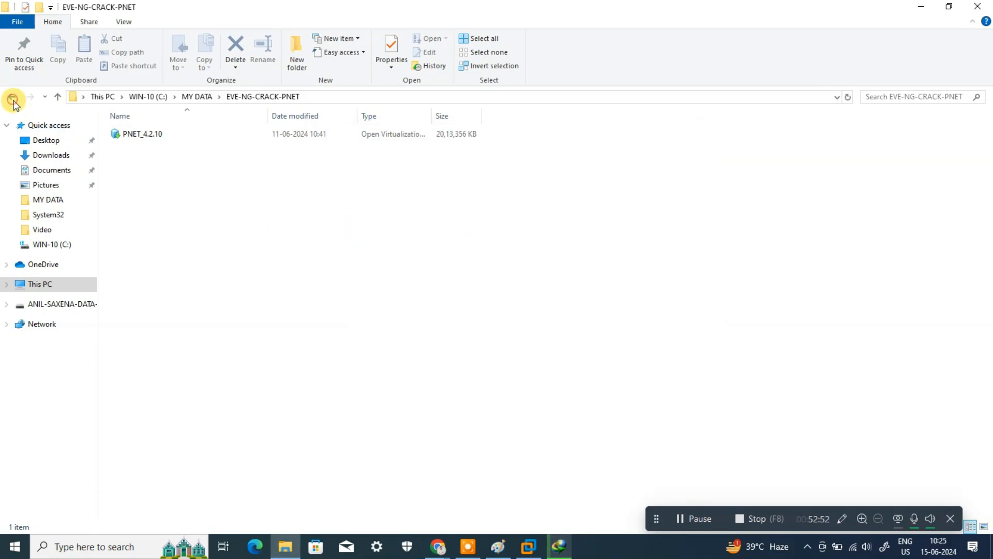
click(13, 100)
double_click(616, 160)
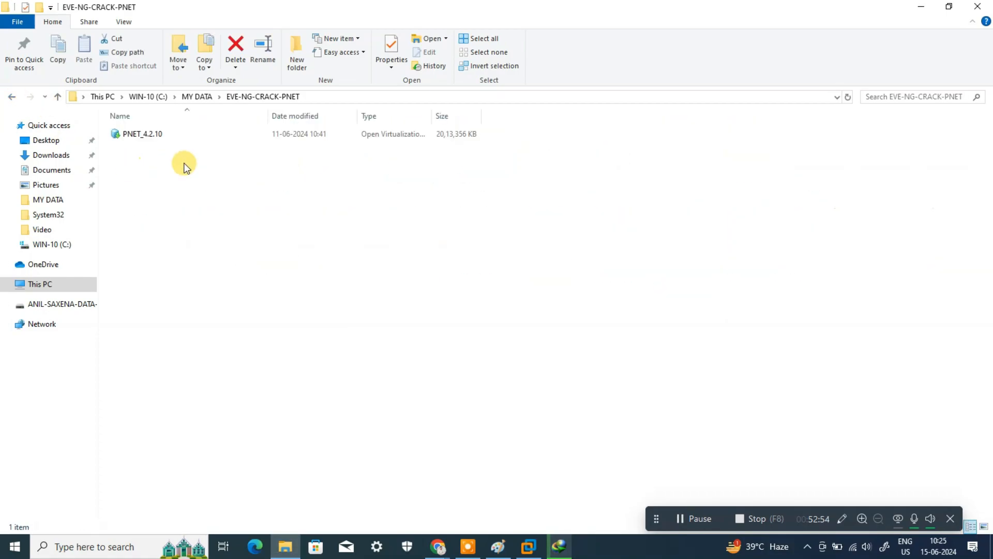
click(145, 134)
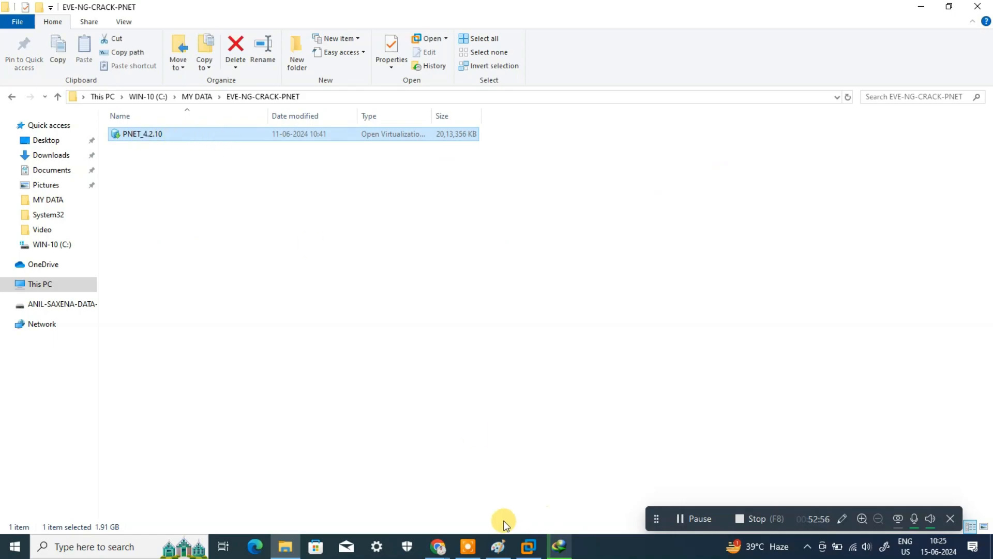
click(559, 546)
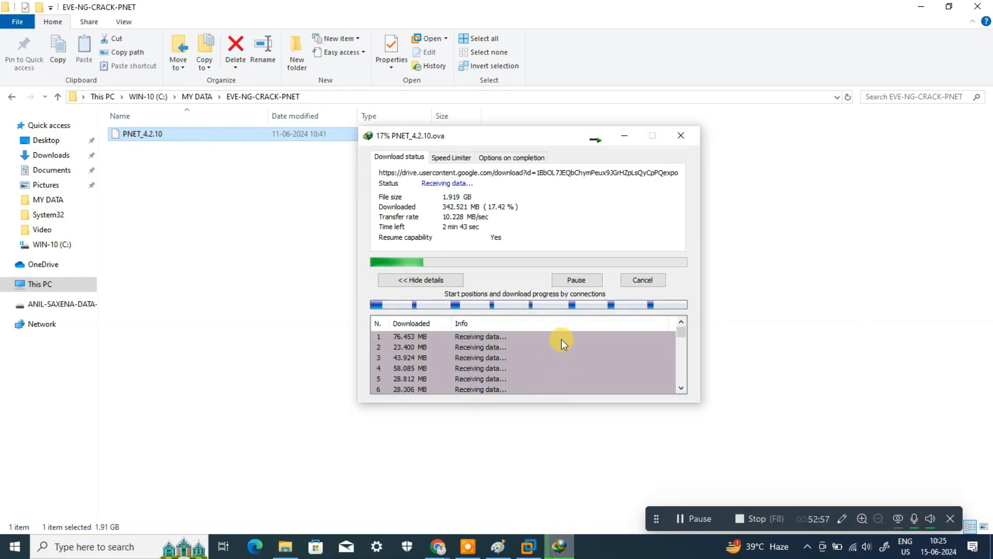
click(642, 280)
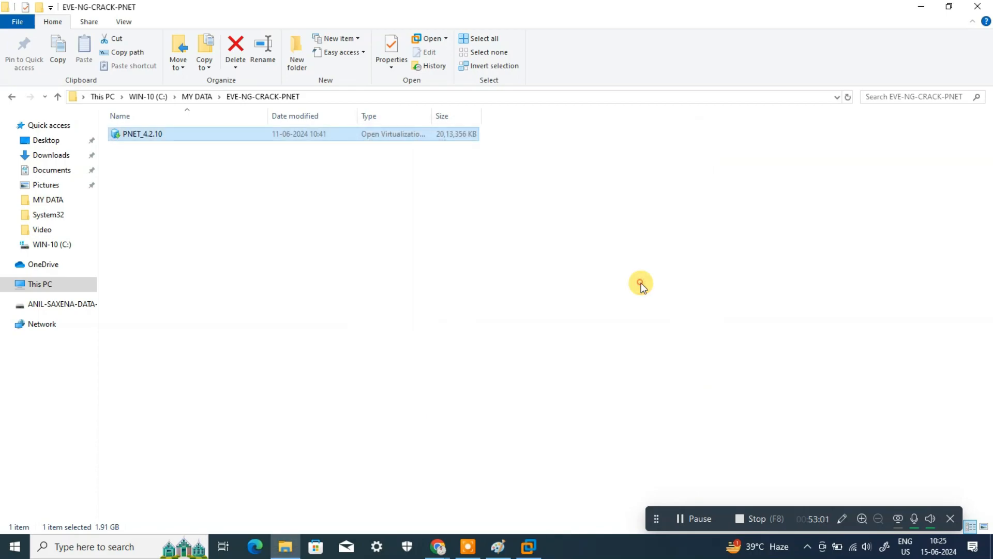
Step: Check PNET_4.2.10's properties to confirm it is a 1.91 GB OVA package
right_click(152, 134)
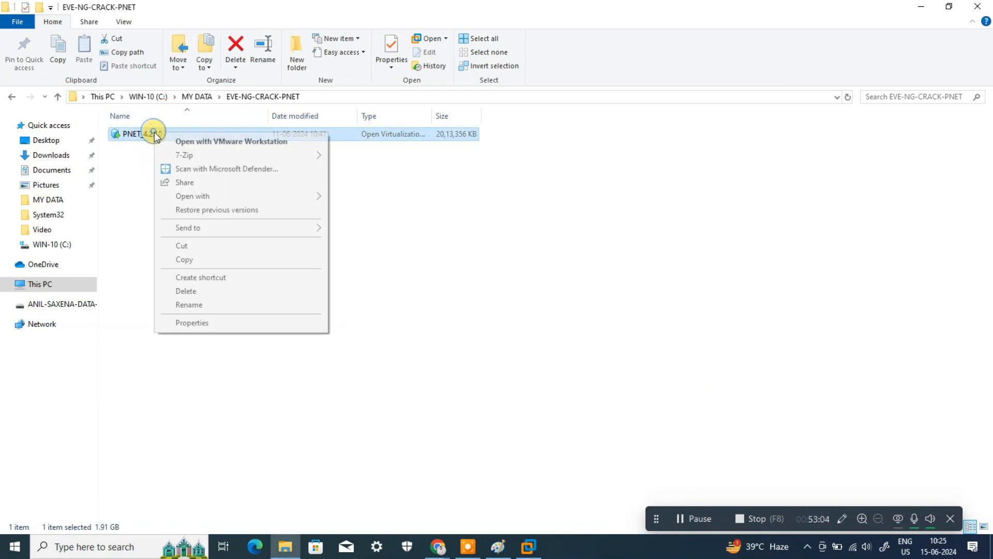
click(201, 326)
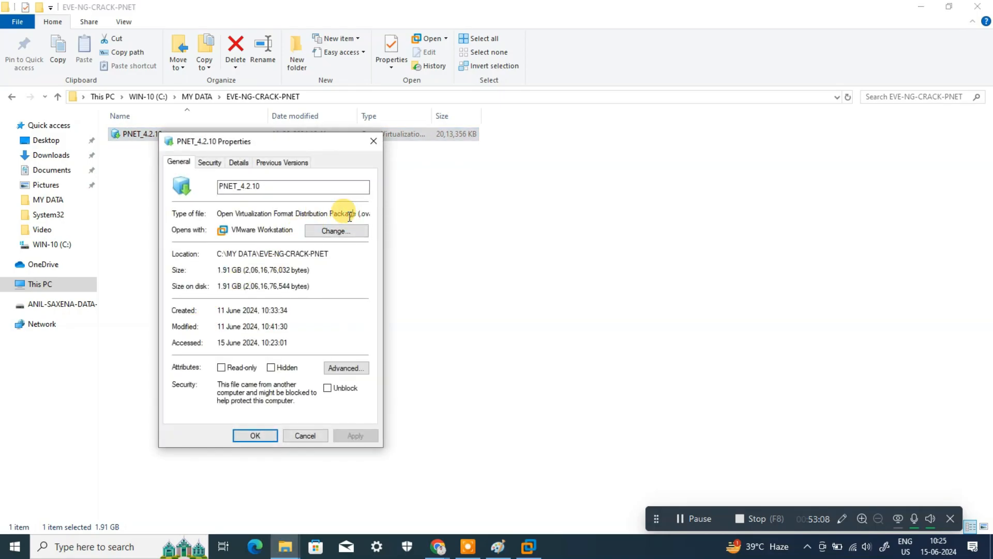
key(Right)
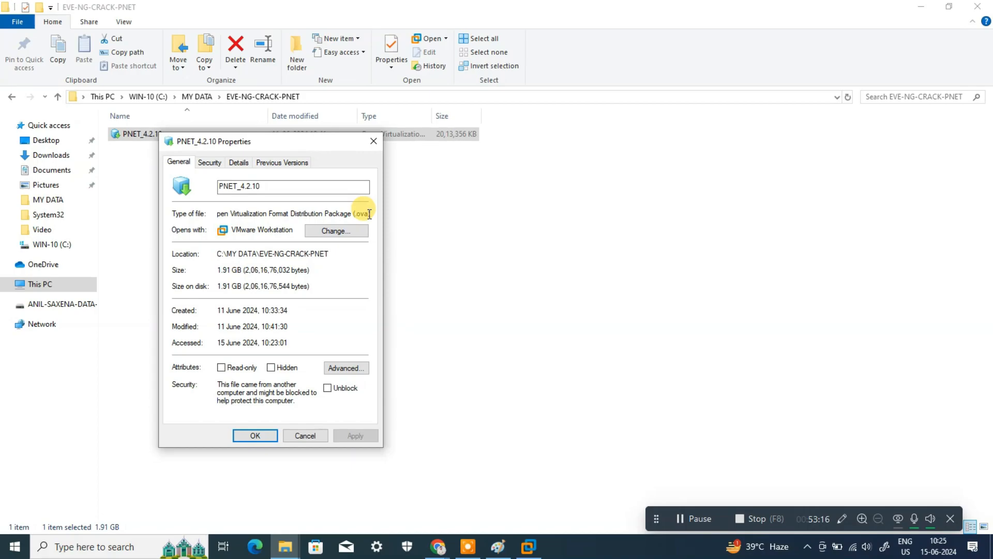
click(374, 141)
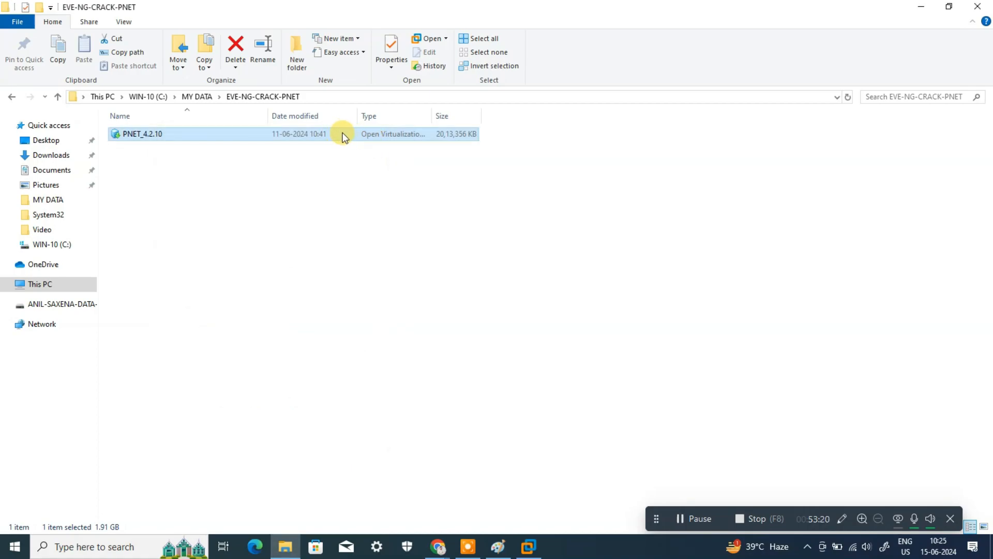
Step: Open PNET_4.2.10 with VMware Workstation and import it as PNET-4.2.10-VM
right_click(343, 136)
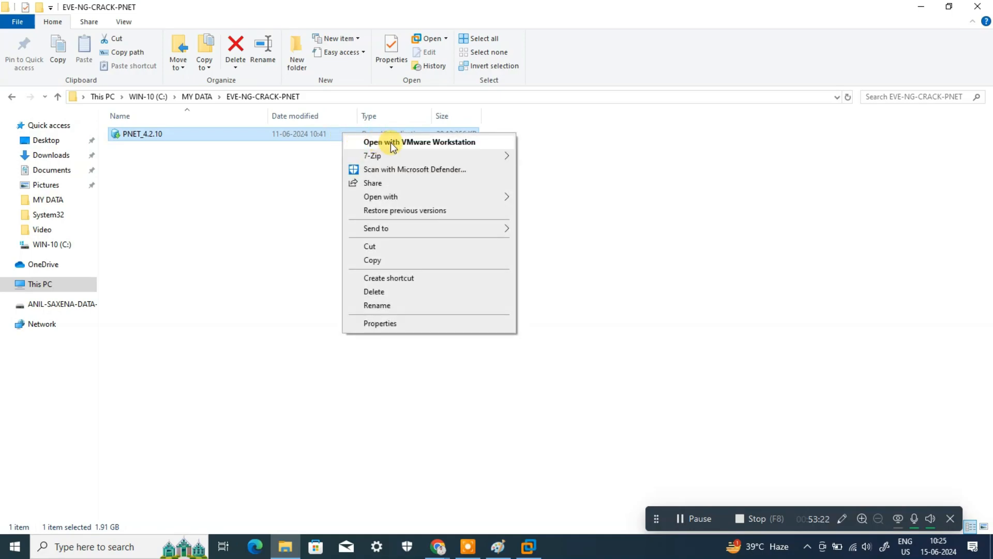
click(431, 144)
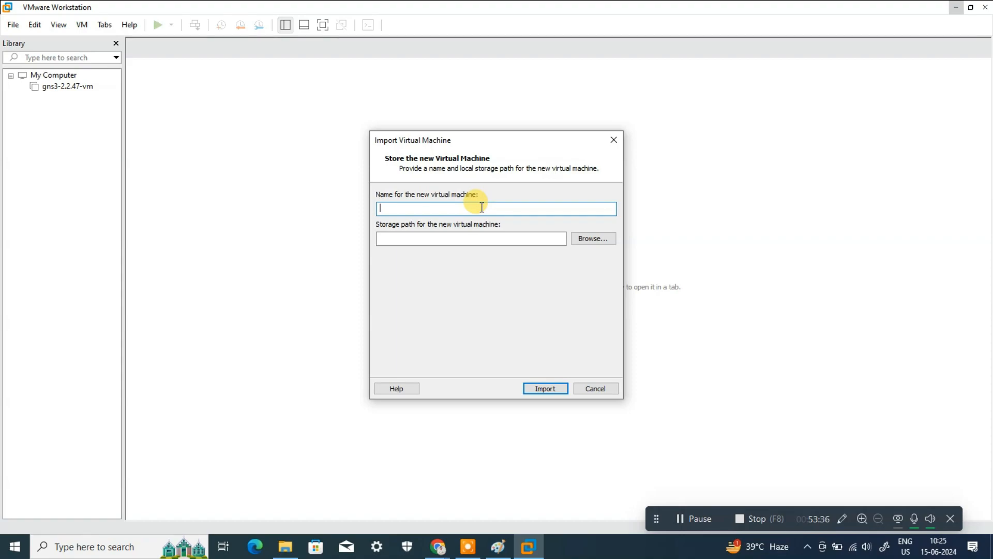
text(PNET-)
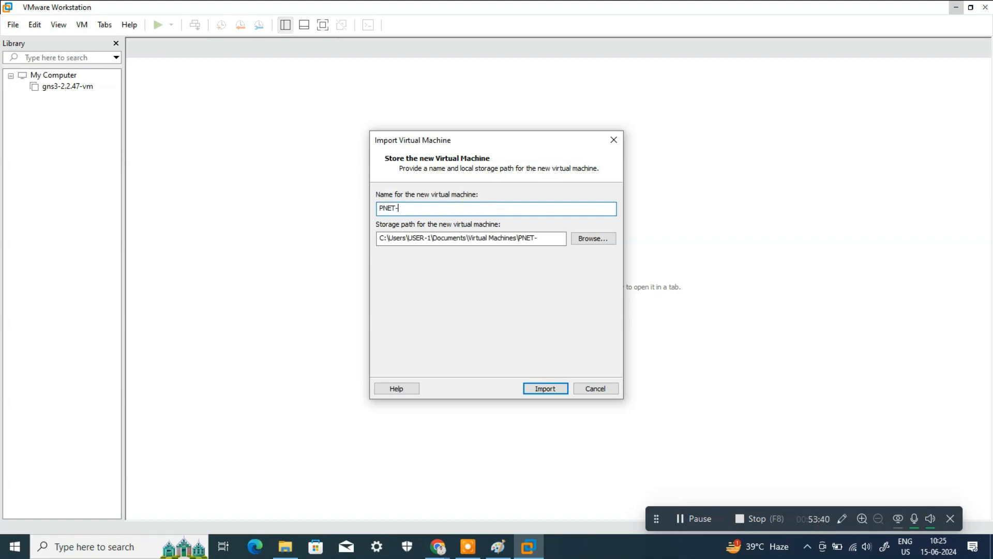
text(4.2.10-VM)
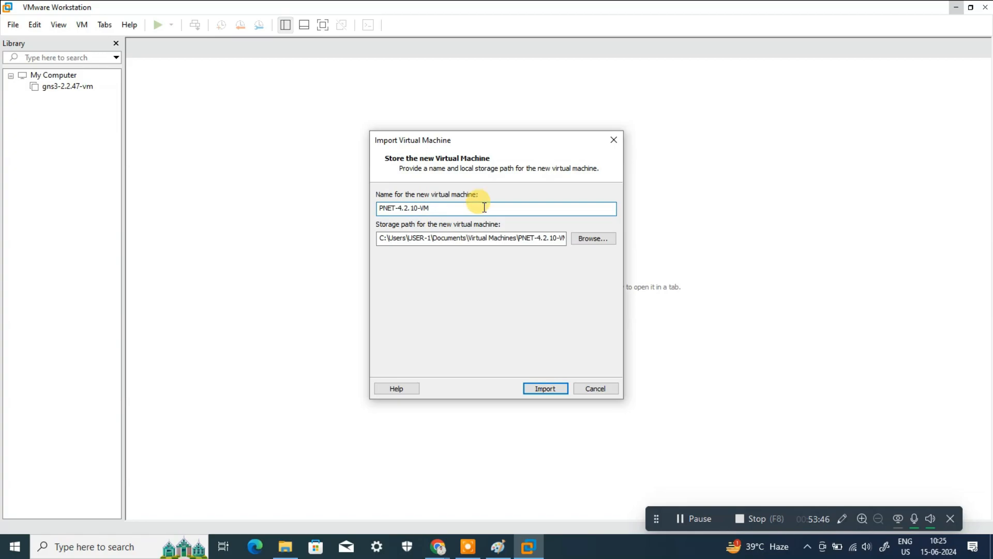
click(434, 548)
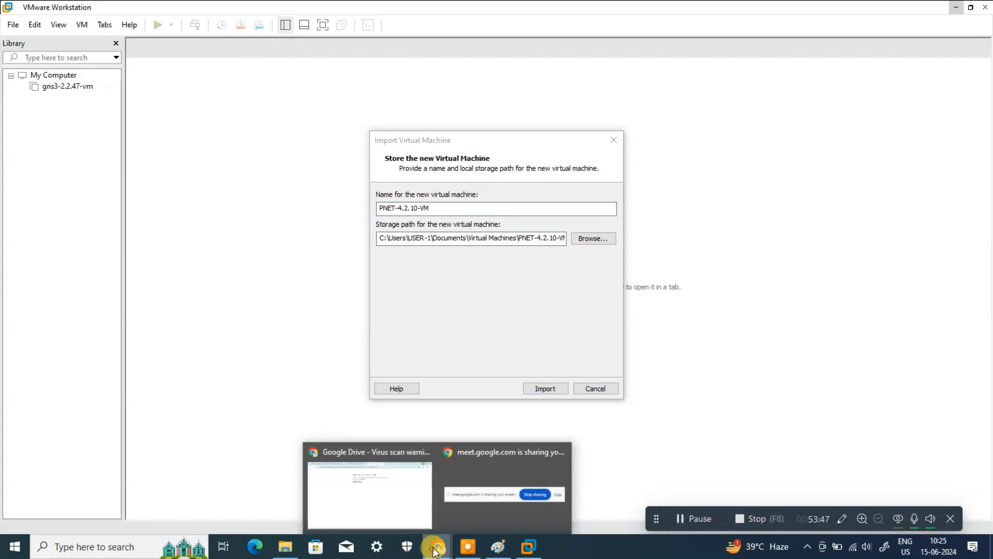
click(388, 501)
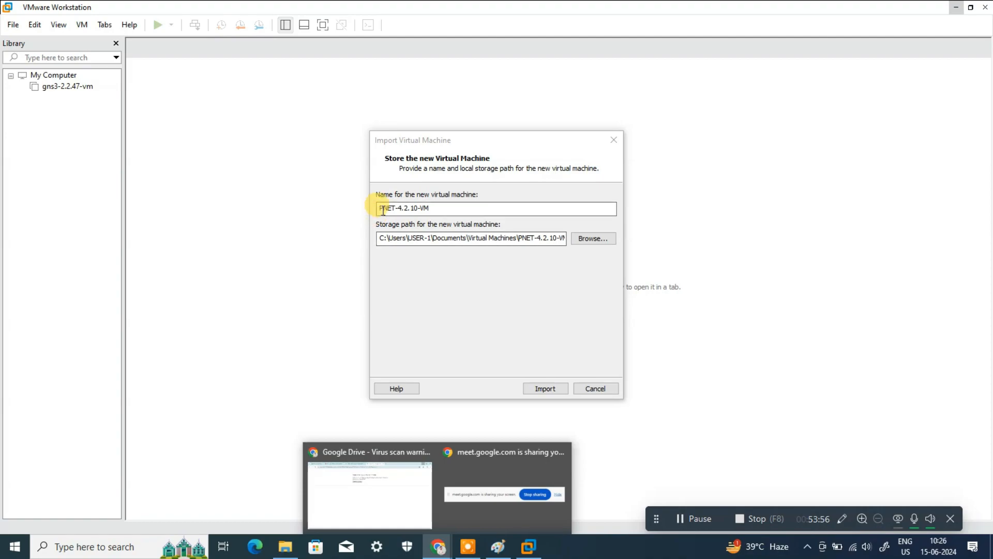
click(438, 208)
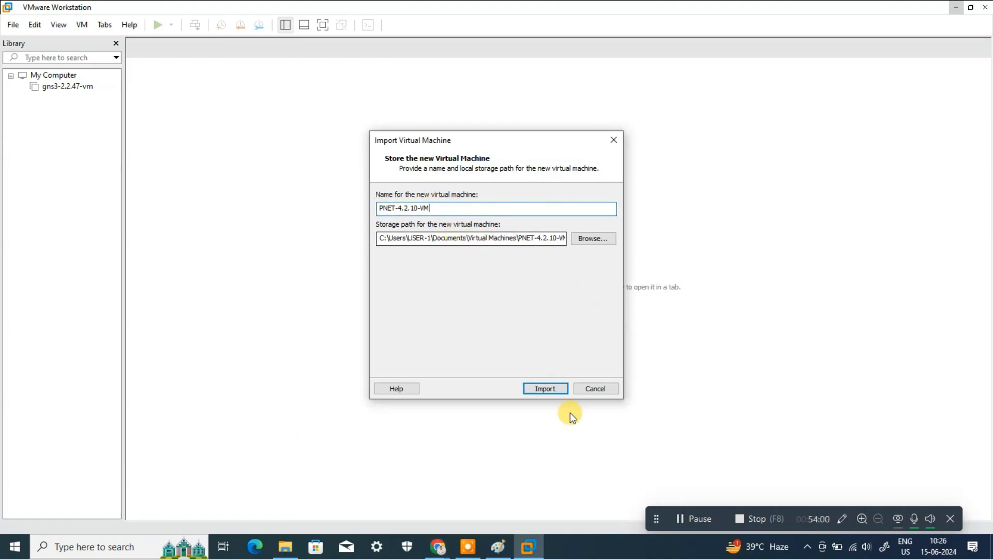
click(544, 388)
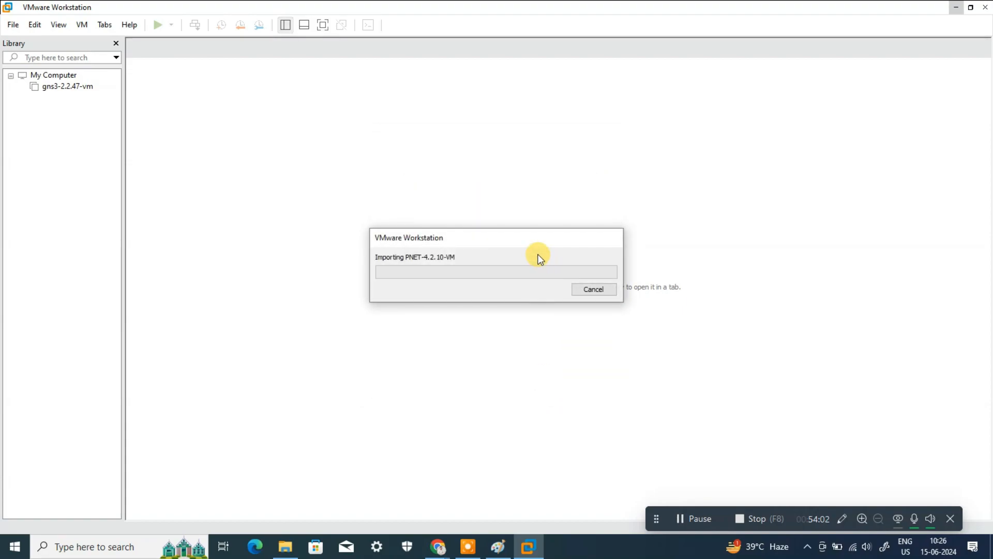
Step: Move the Importing progress window aside and bring the browser window forward
drag(524, 239, 512, 134)
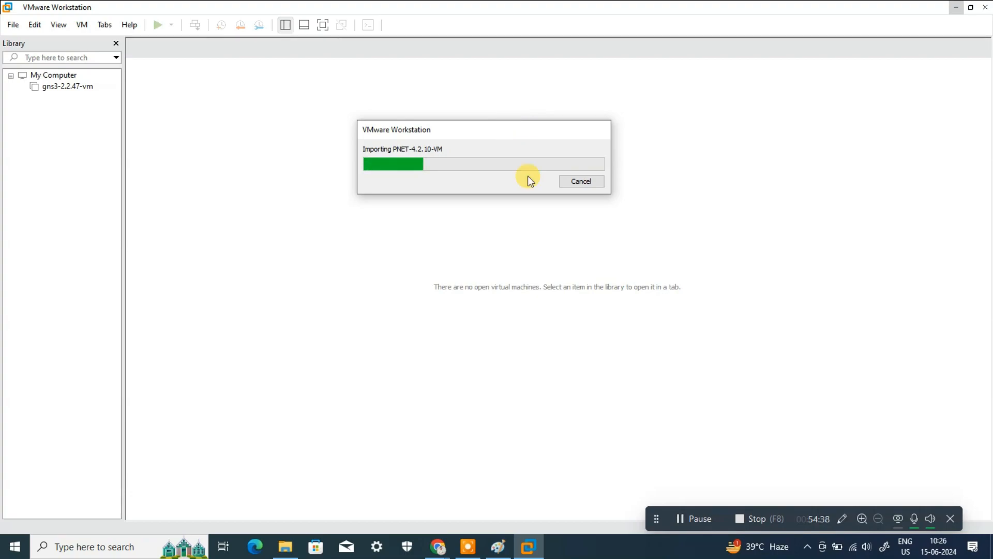
drag(527, 128, 563, 164)
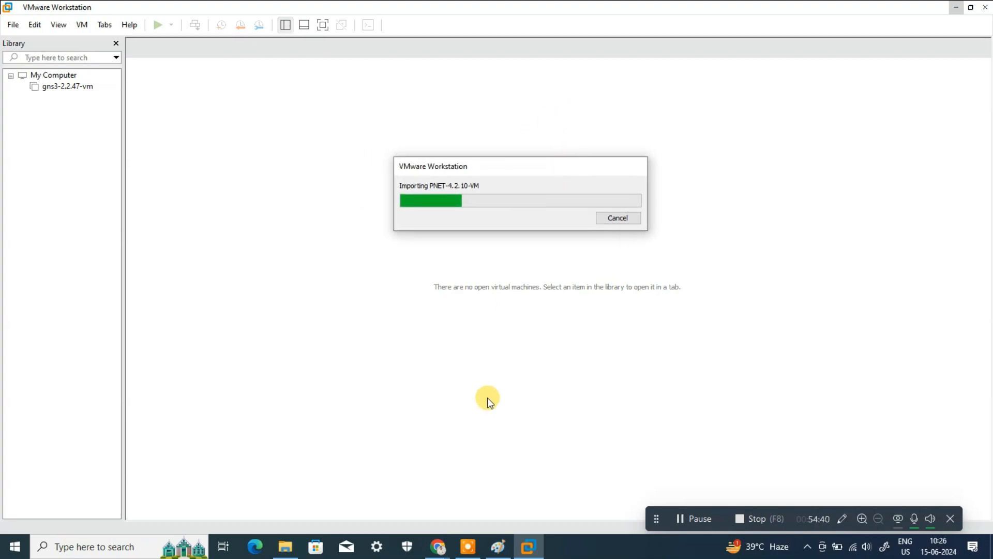
click(437, 547)
Step: Switch from the Google Drive download page to the Google Meet tab
click(399, 509)
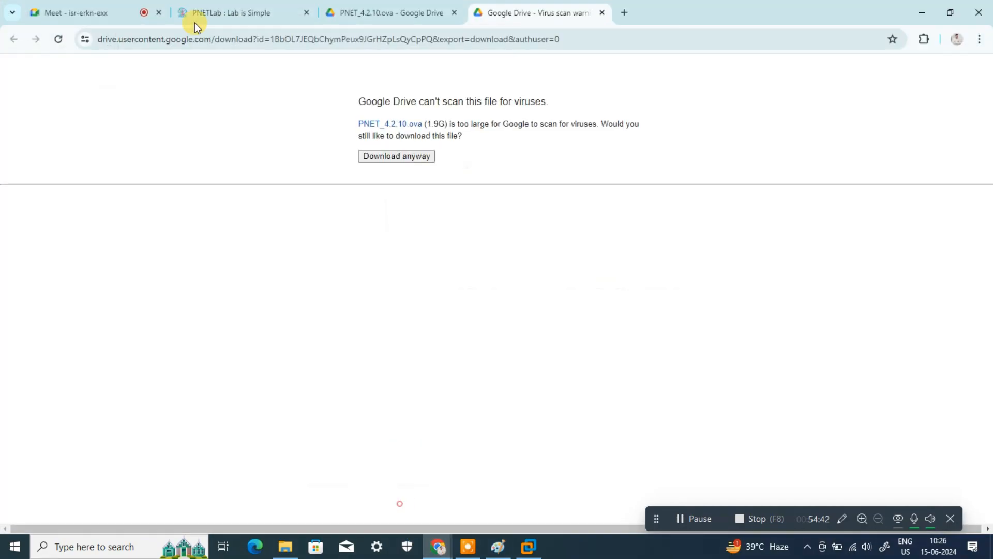
click(107, 8)
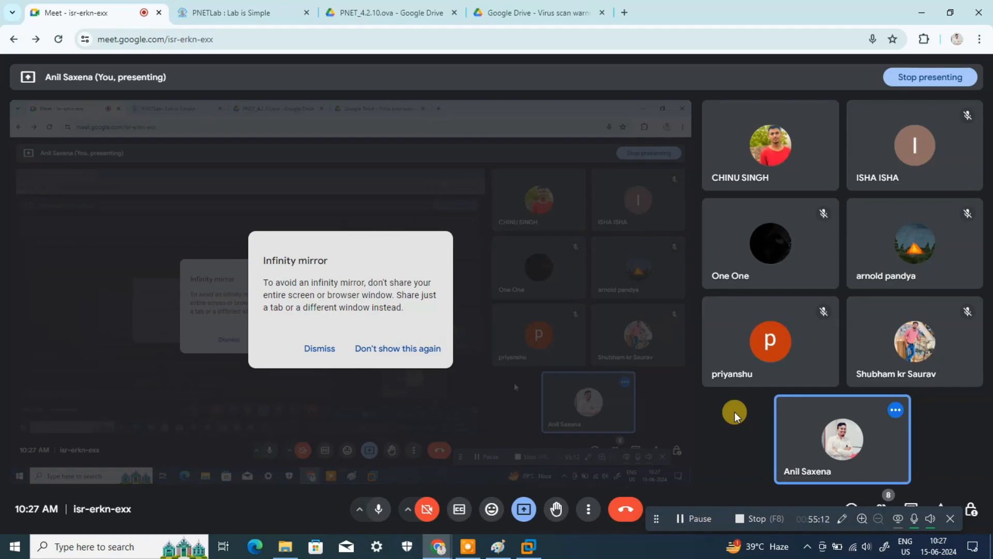
Step: Return to VMware Workstation, let the import finish, and inspect the new VM's memory
click(528, 545)
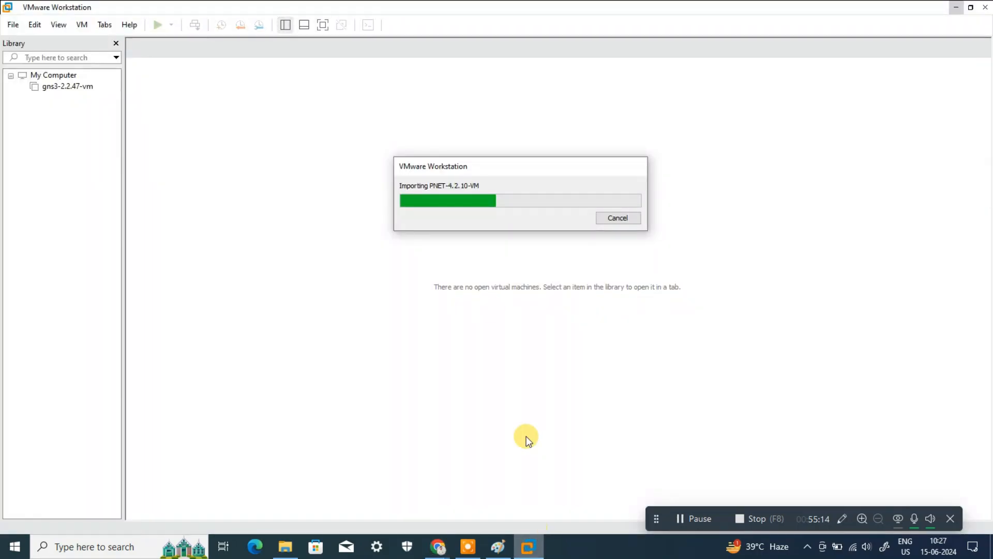
drag(499, 170, 518, 204)
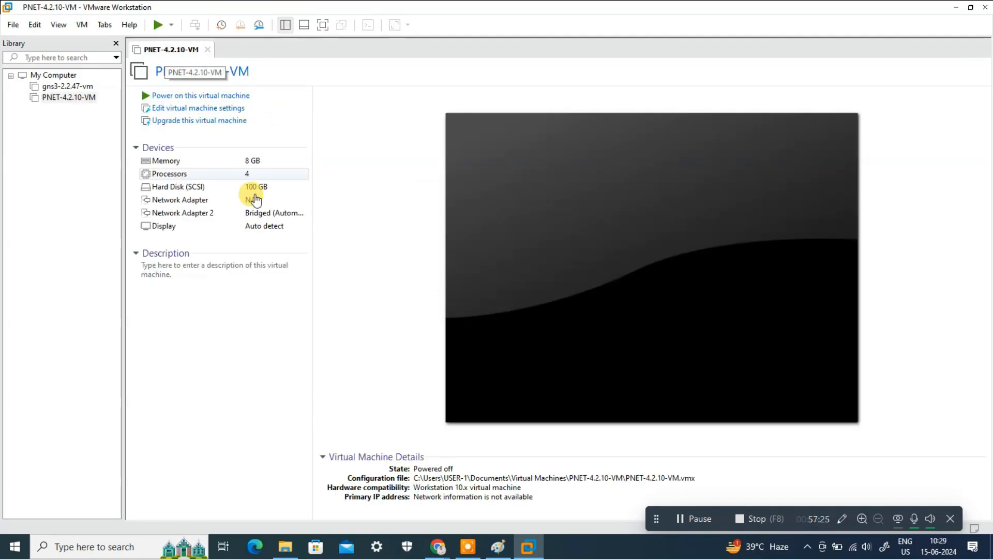
click(269, 166)
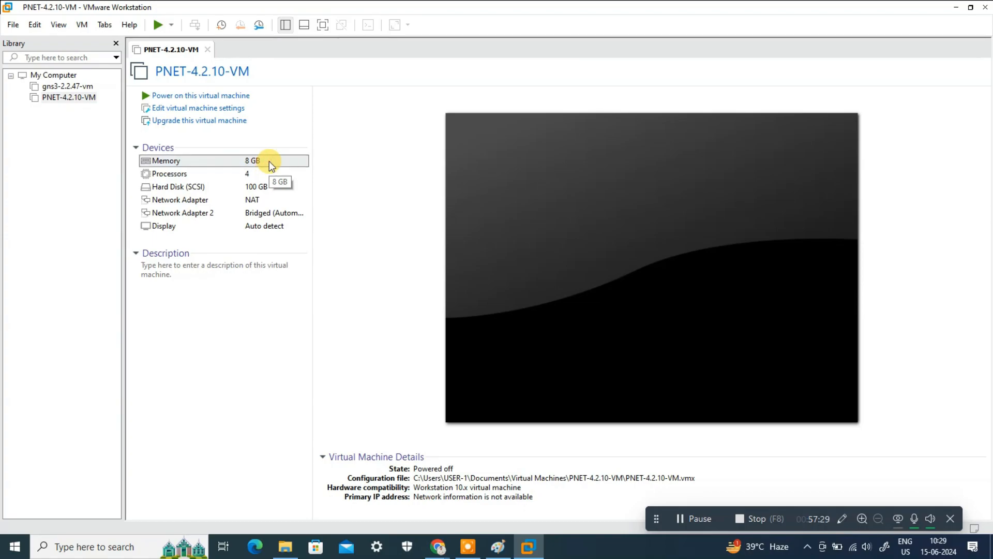
Step: In the VM settings, set memory to 4096 MB and processors to 2 with 2 cores each
double_click(269, 162)
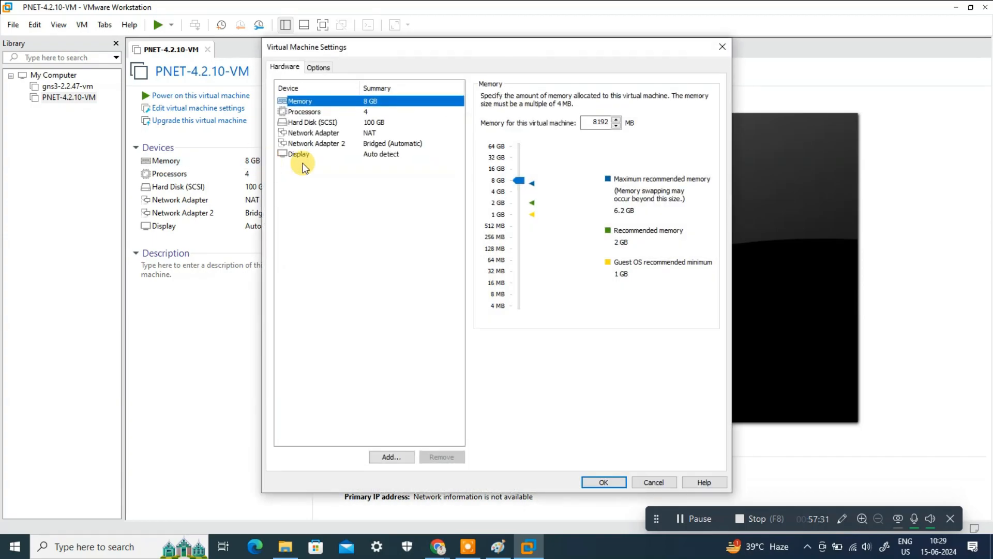
click(498, 193)
click(368, 111)
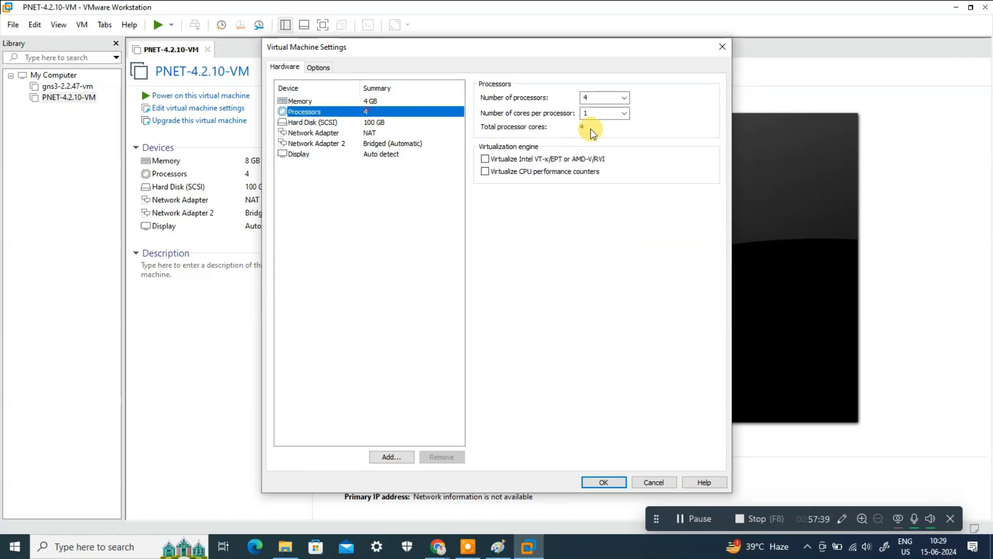
click(624, 97)
click(601, 114)
click(624, 113)
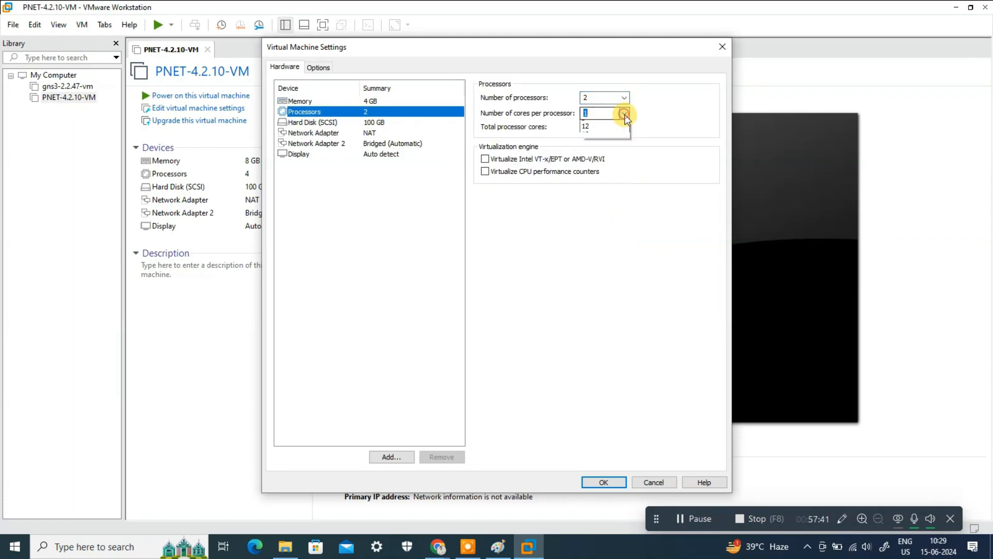
click(590, 127)
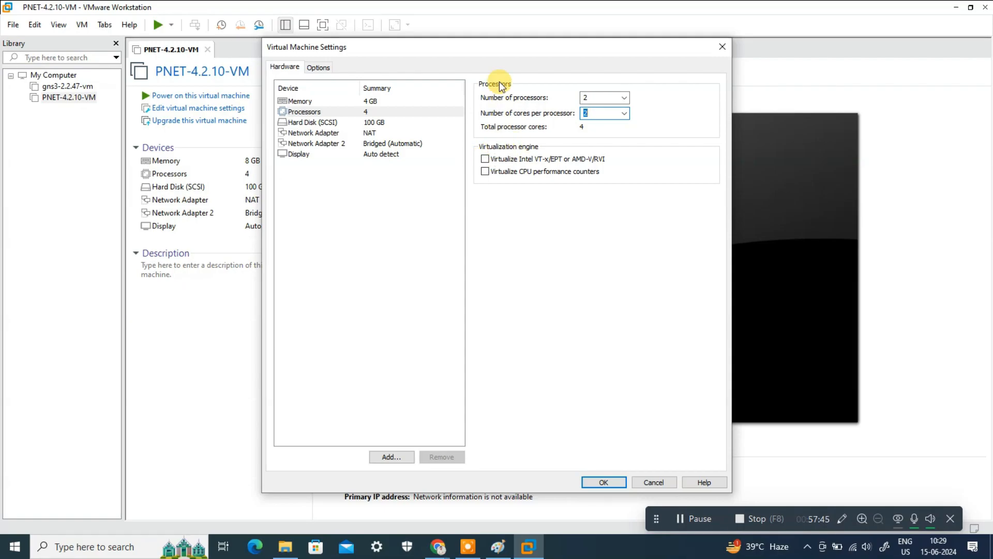
drag(506, 48, 470, 54)
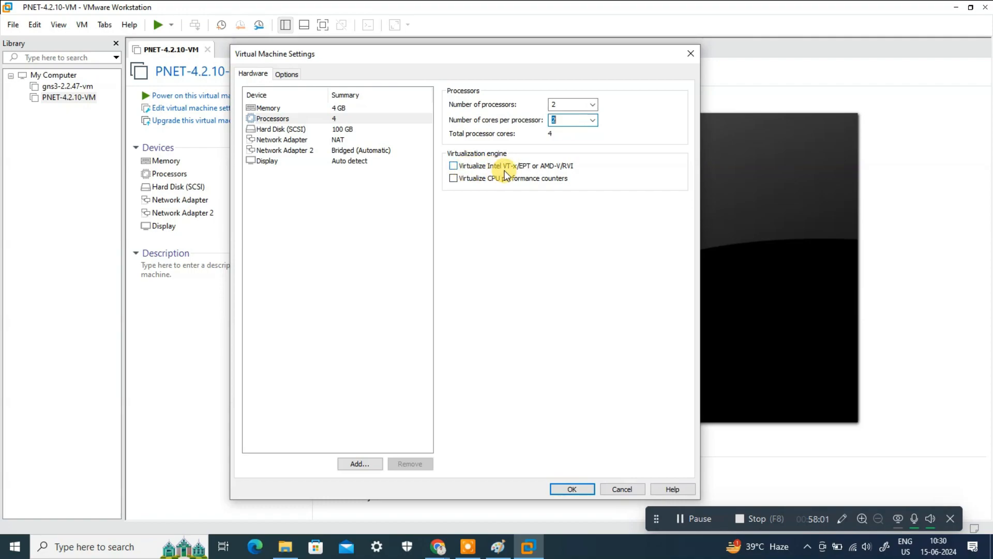
drag(476, 61, 532, 127)
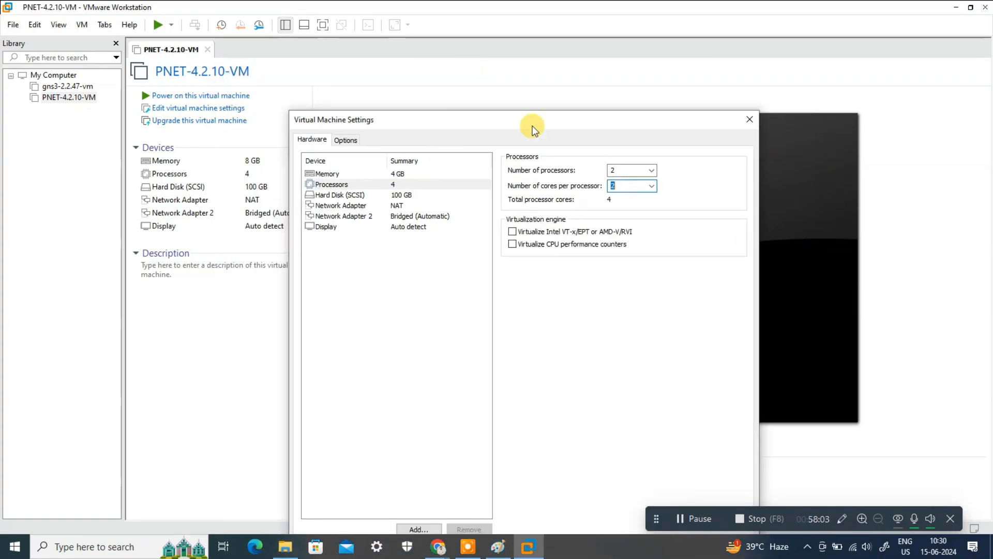
drag(413, 122, 442, 21)
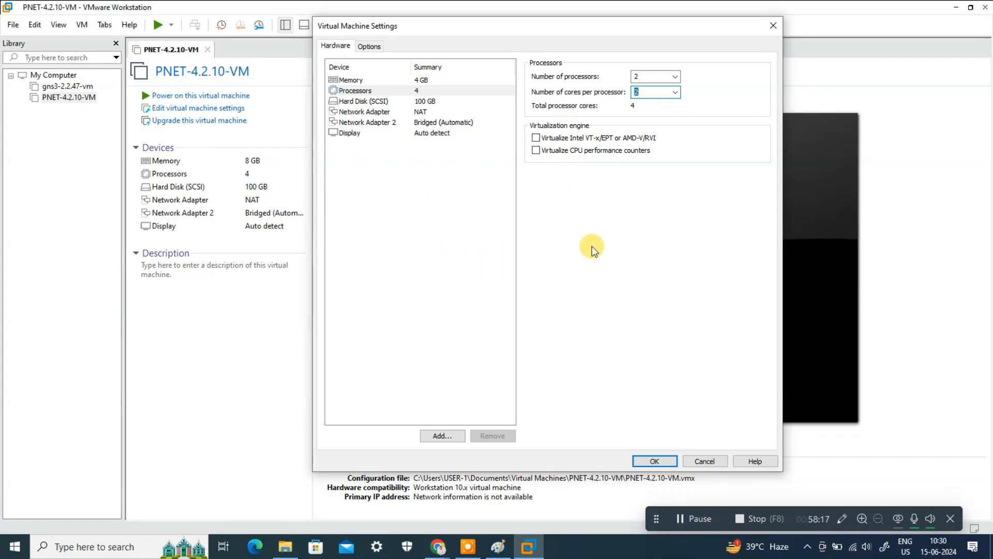
Step: Toggle Intel VT-x on and back off, review disk, network adapters and display, then save
click(536, 139)
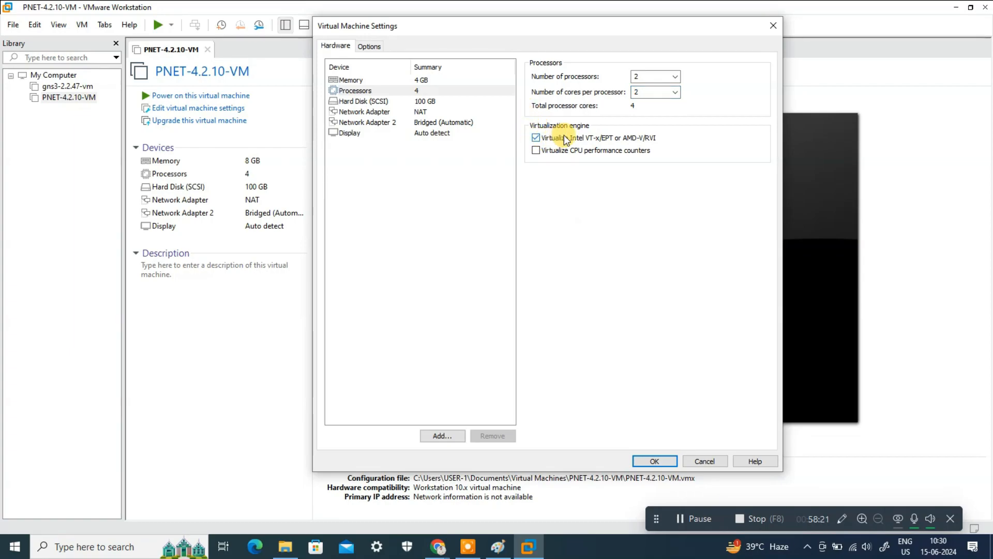
click(537, 140)
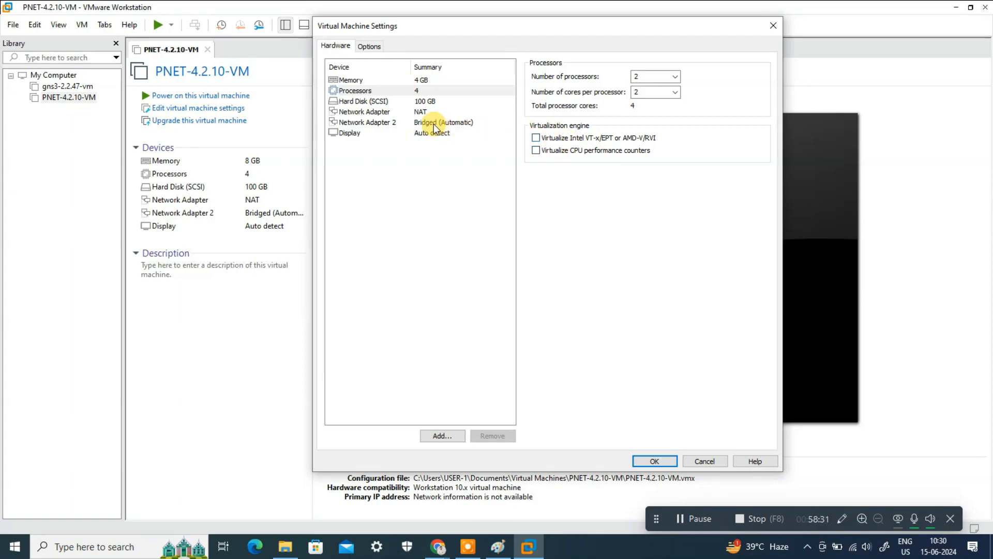
click(420, 102)
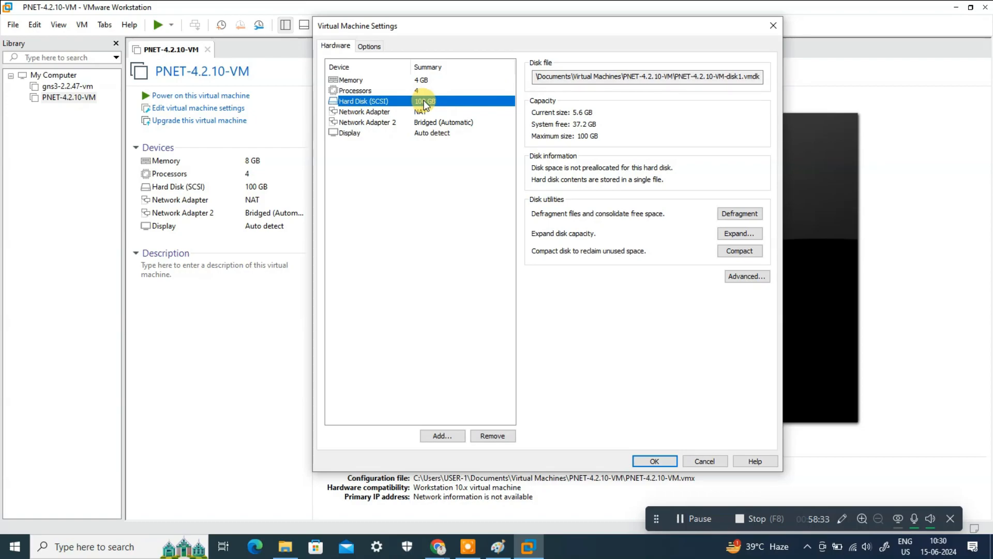
click(433, 113)
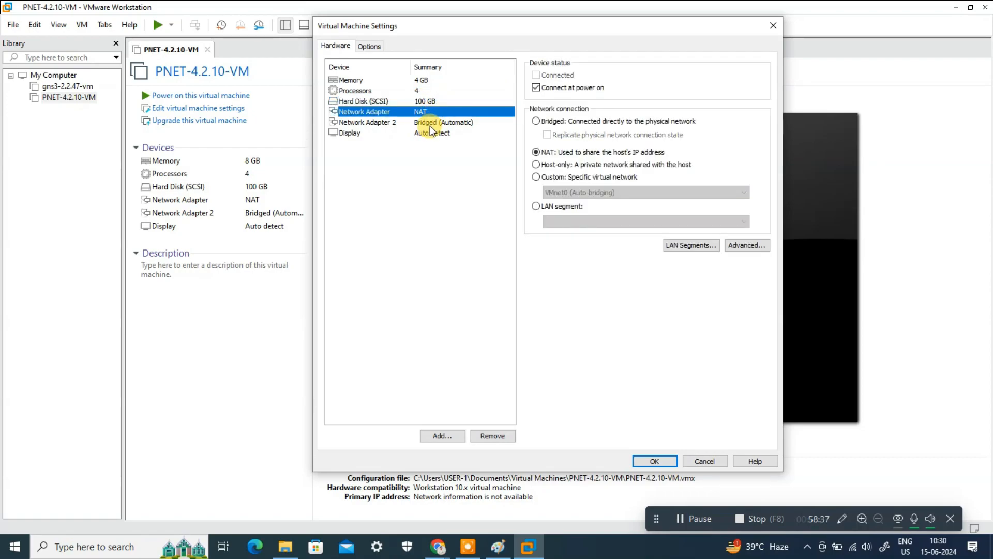
click(431, 125)
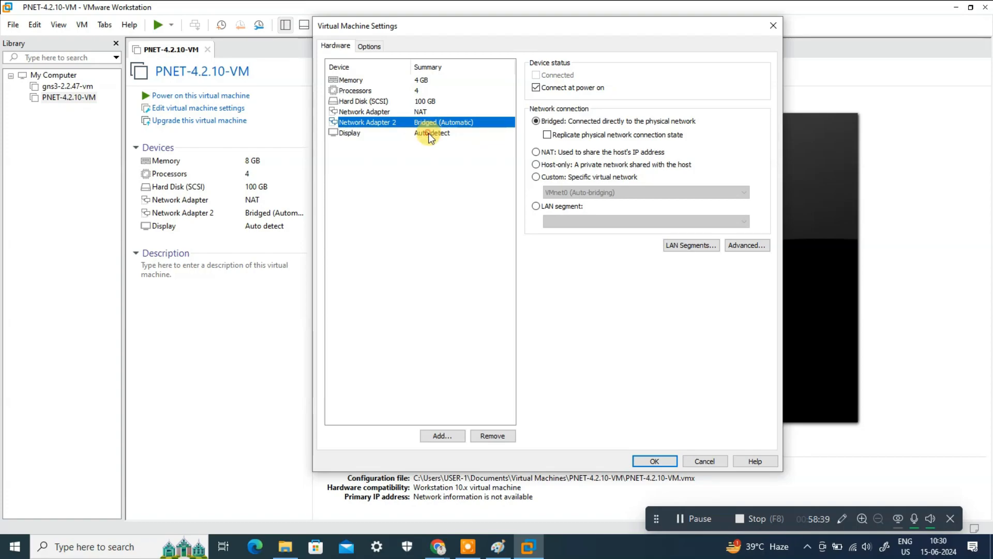
click(431, 132)
click(431, 81)
click(658, 458)
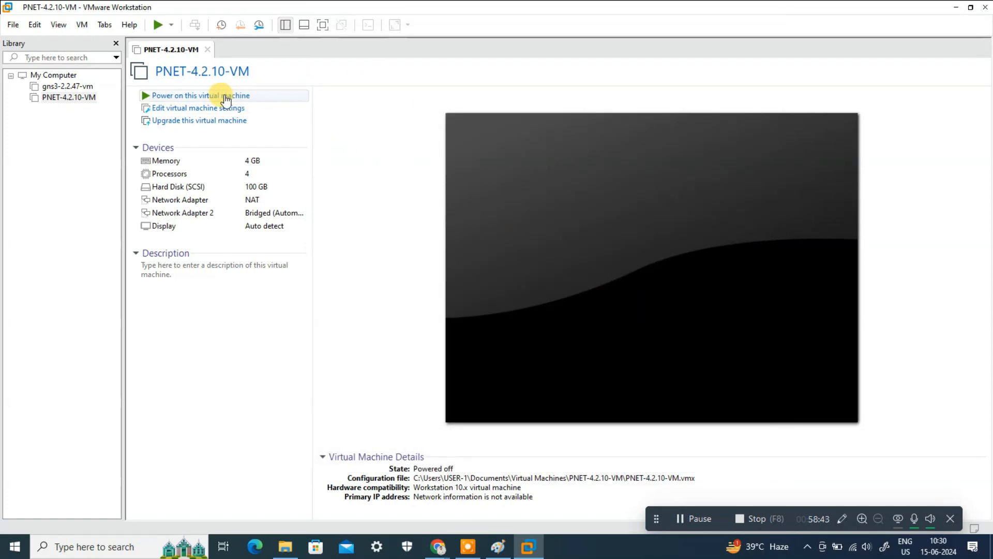
Step: Power on PNET-4.2.10-VM and switch its console to full screen
click(224, 96)
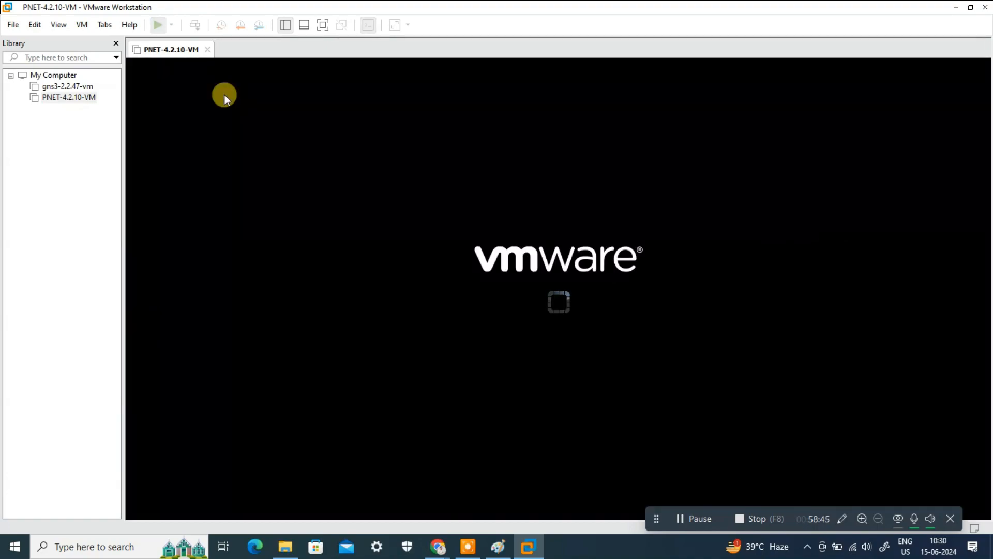
click(323, 25)
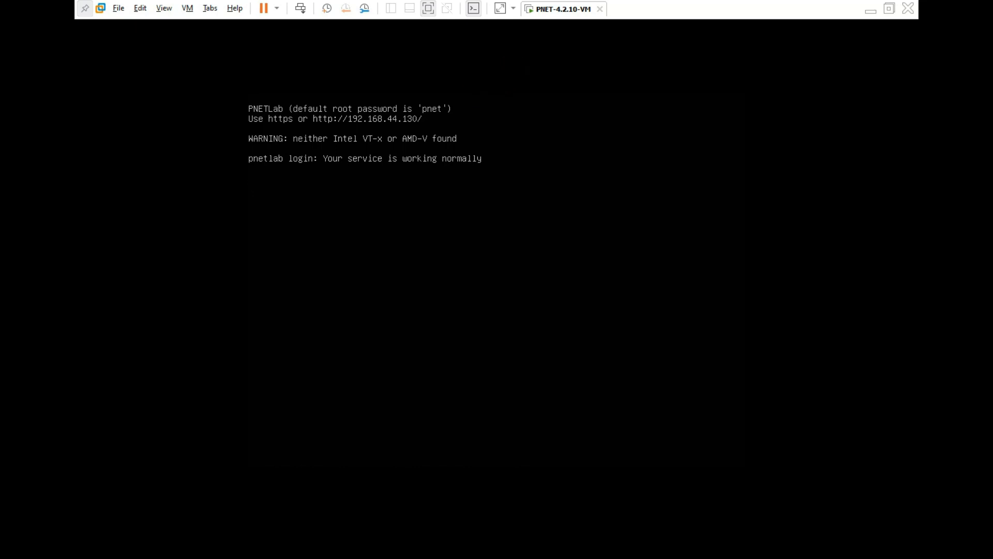
Step: Log in at the PNETLab console prompt with the username root
click(442, 116)
key(Return)
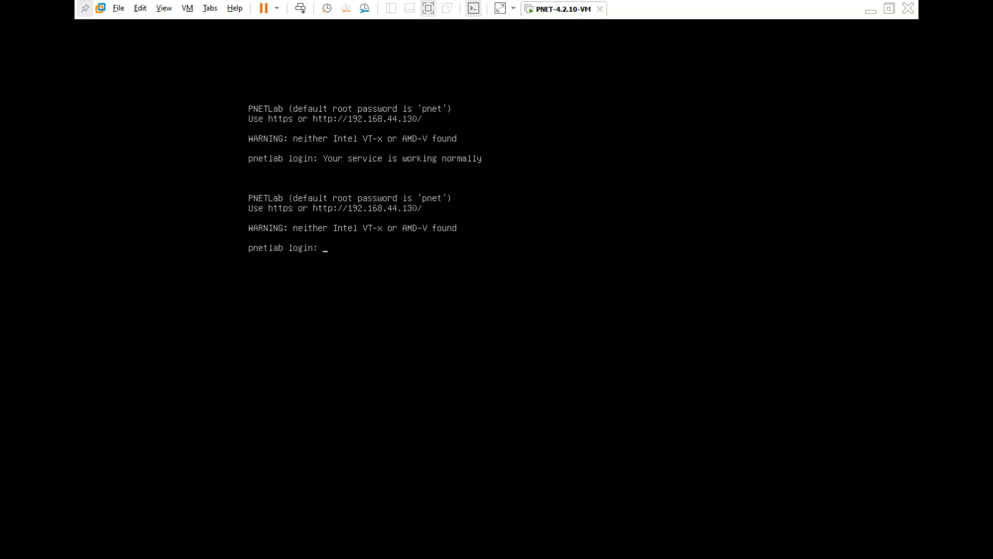
text(root)
key(Return)
key(Return)
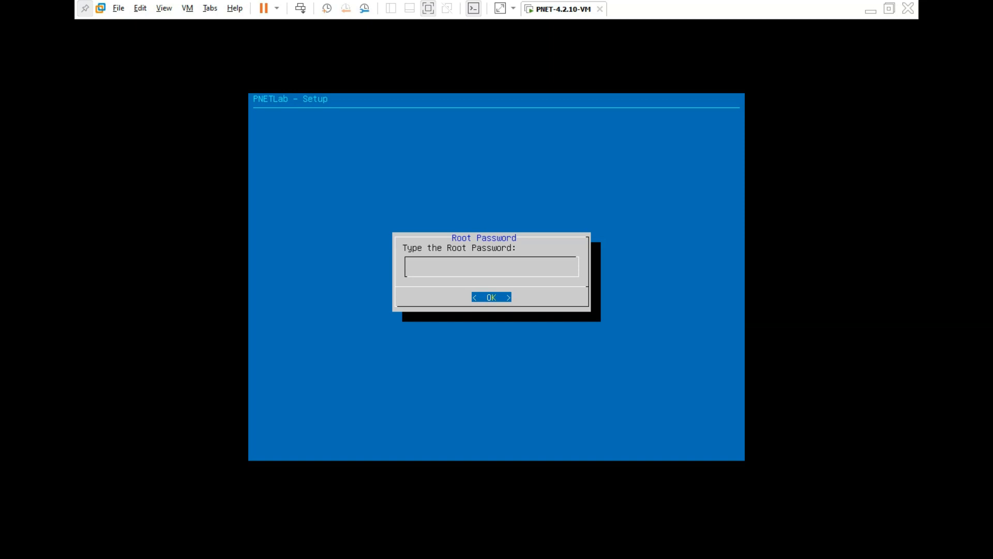
key(Return)
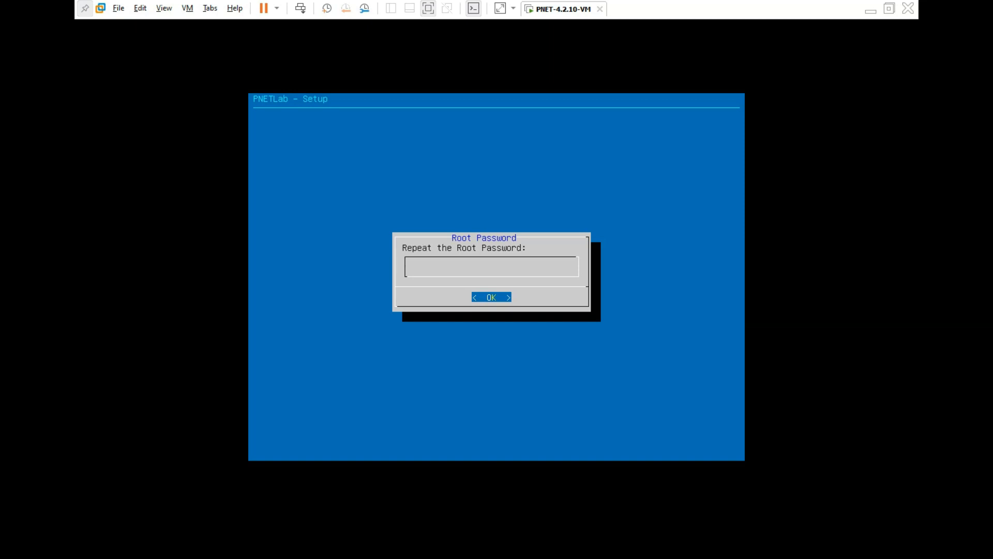
key(Return)
key(BackSpace)
key(BackSpace)
key(BackSpace)
key(BackSpace)
key(BackSpace)
key(BackSpace)
key(BackSpace)
key(BackSpace)
key(BackSpace)
key(BackSpace)
key(BackSpace)
text(www.google.com)
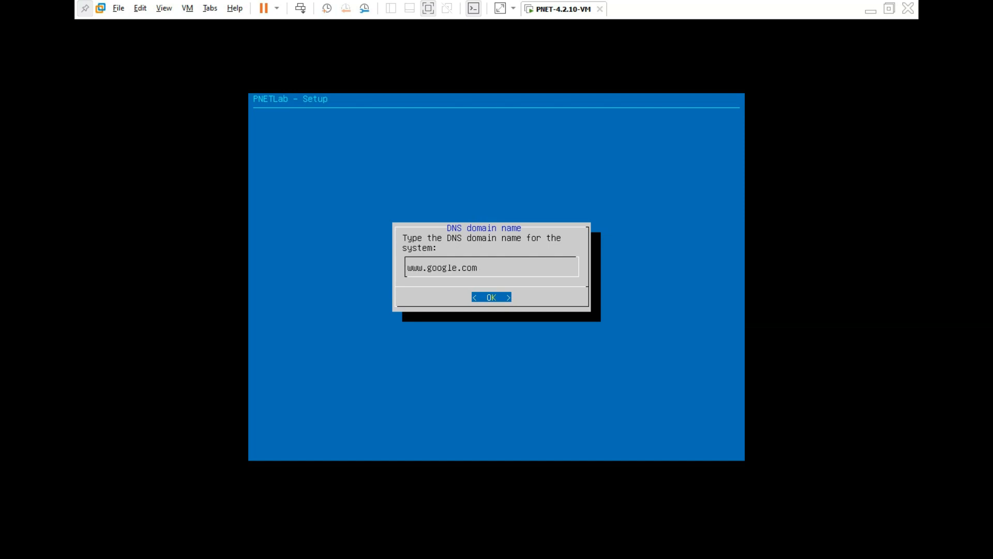
key(Return)
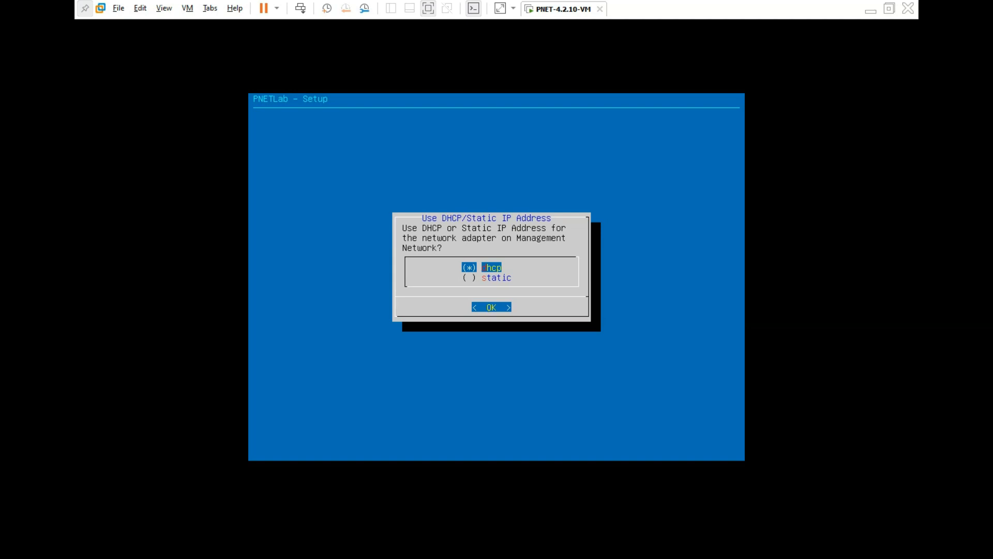
Step: Keep DHCP addressing, leave NTP unset, and choose a direct connection without proxy
key(Return)
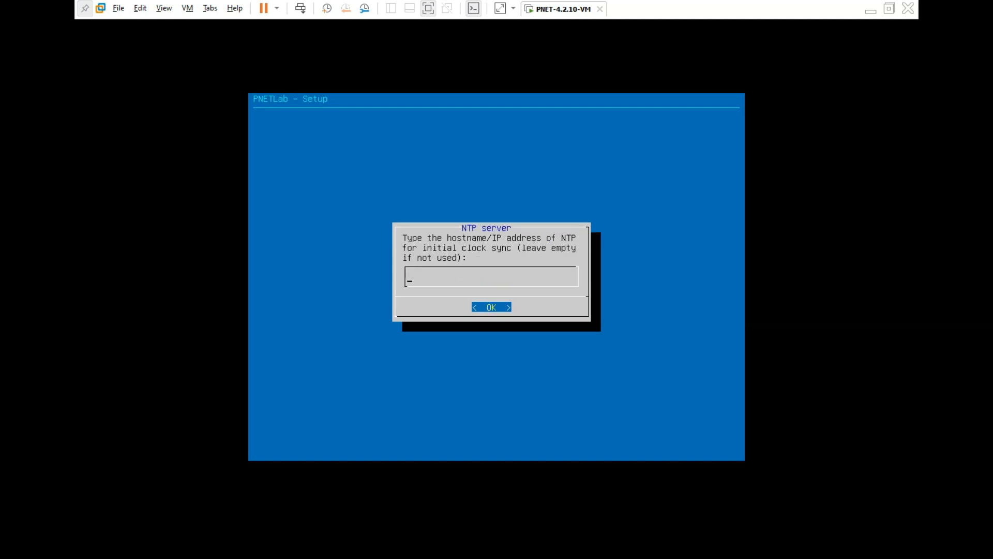
key(Return)
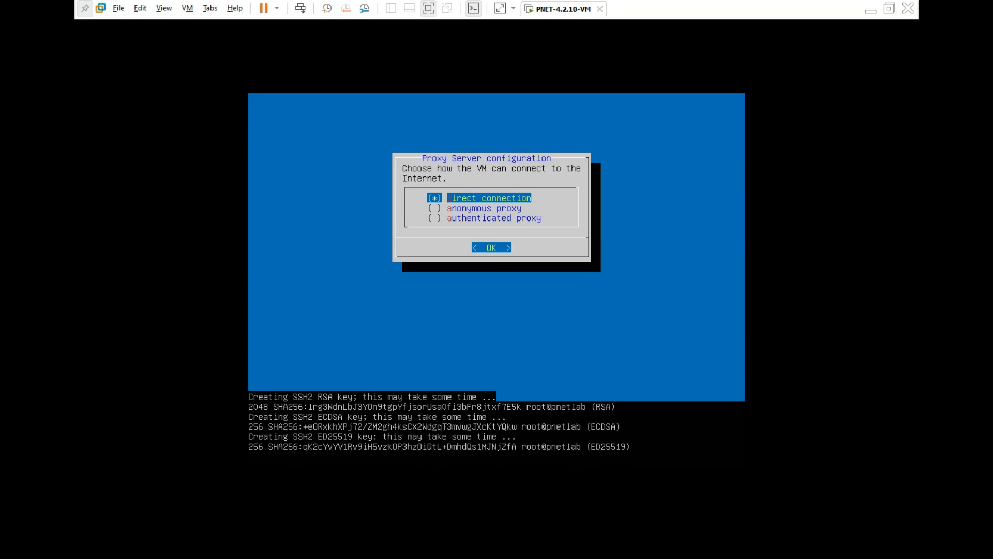
key(Return)
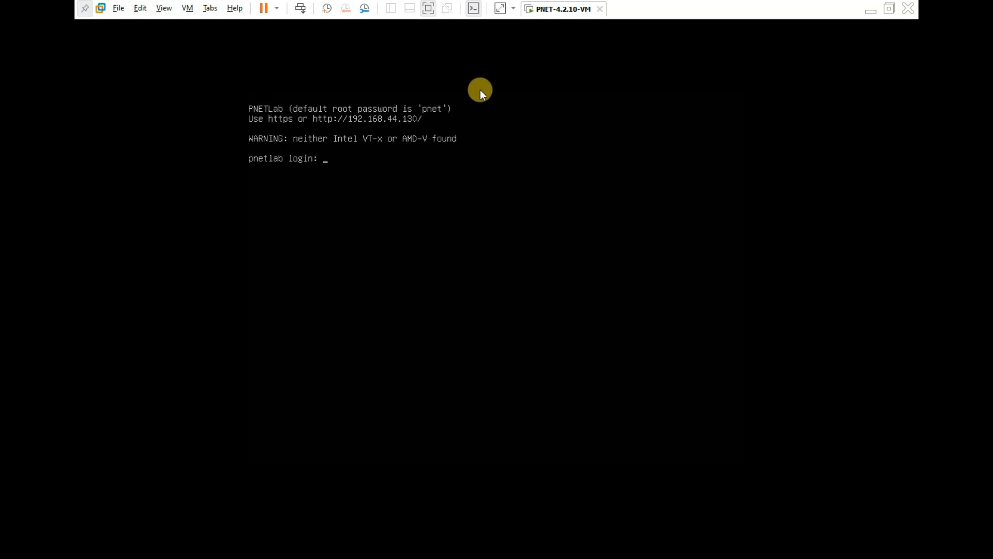
Step: Log in to the PNETLab VM console as root and begin a cd command
click(396, 194)
text(root)
key(Return)
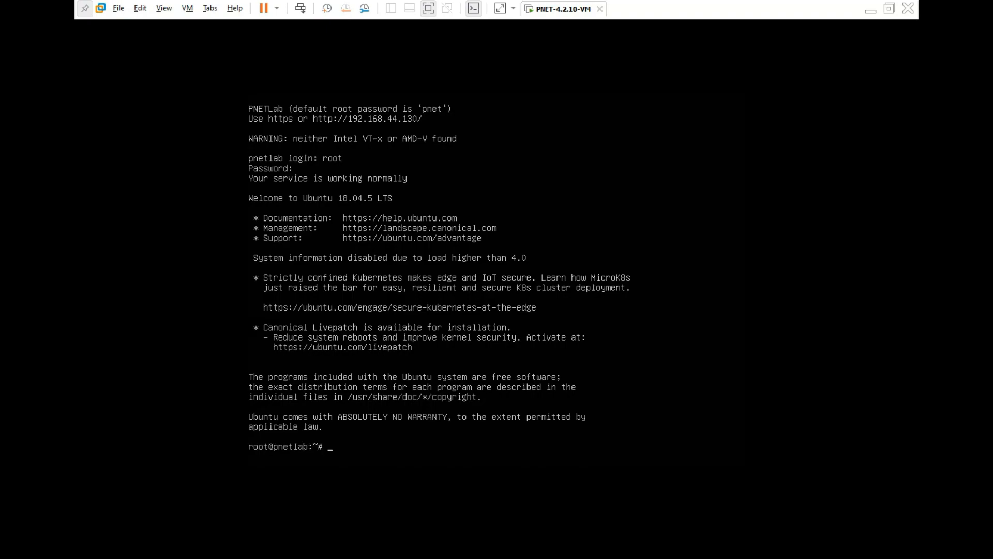
key(Return)
key(Return)
key(Return)
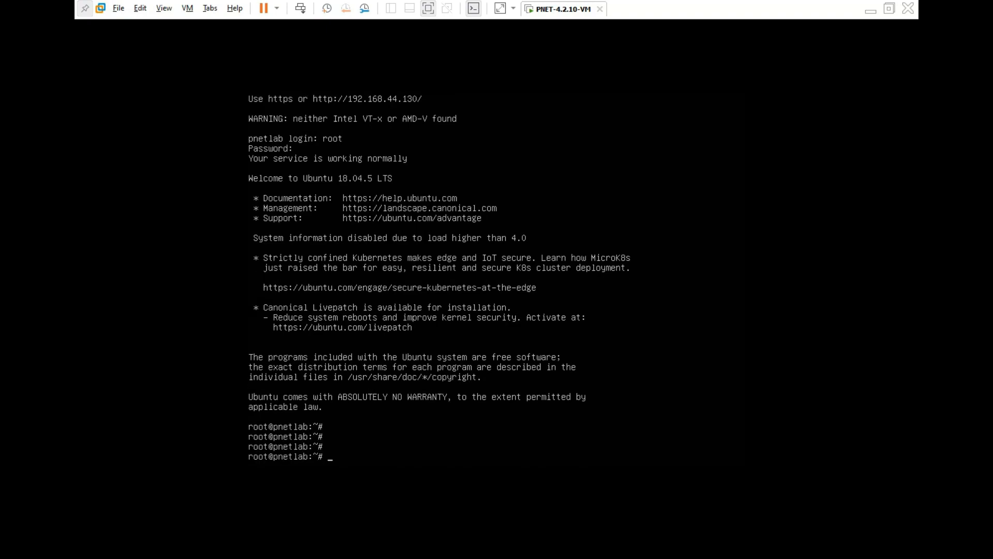
key(Return)
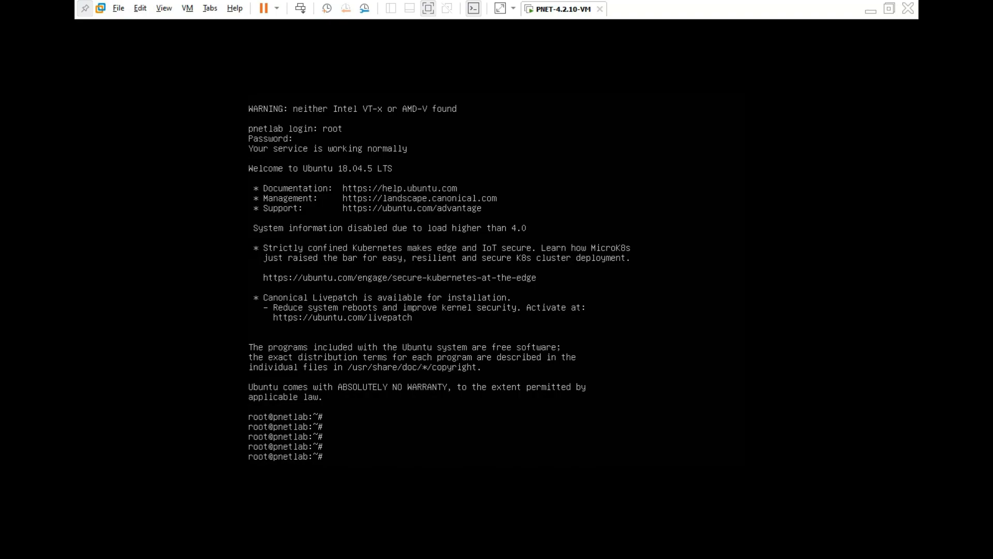
text(cd)
Step: Change into the /opt/ovf directory
text(vf)
key(Tab)
key(Tab)
key(Tab)
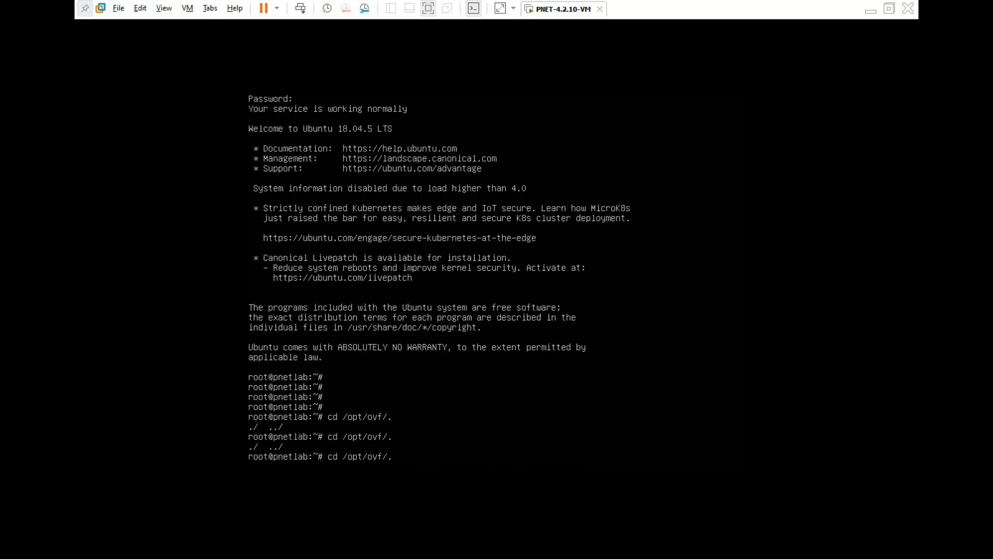
text(co)
key(BackSpace)
key(BackSpace)
key(BackSpace)
key(BackSpace)
key(BackSpace)
key(BackSpace)
key(BackSpace)
key(BackSpace)
key(BackSpace)
key(BackSpace)
key(BackSpace)
key(BackSpace)
key(BackSpace)
key(BackSpace)
key(BackSpace)
text(cd /opt/ovf)
key(Return)
key(Return)
key(Return)
key(Return)
key(Return)
key(Return)
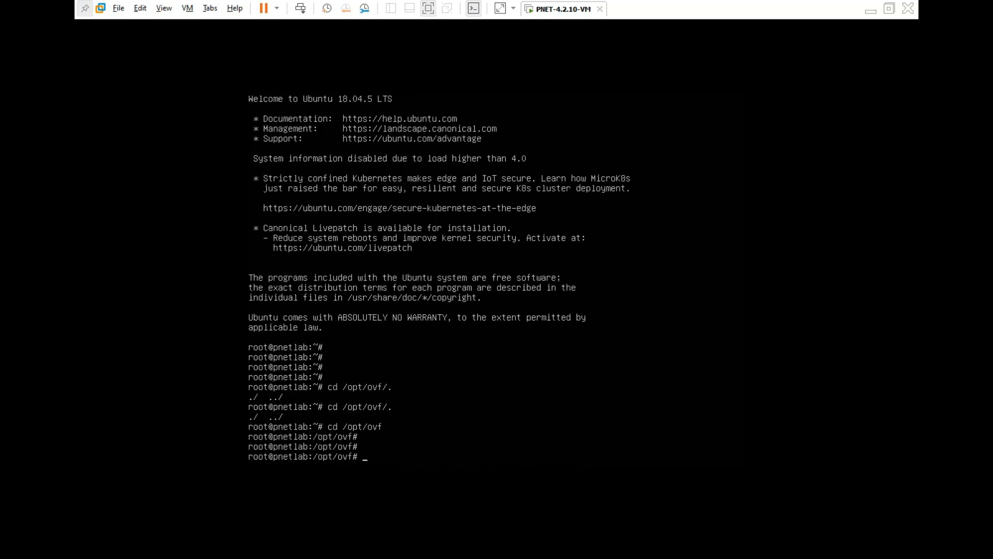
Step: List the /opt/ovf files, including the hidden .configured file, then clear the screen
text(ls -)
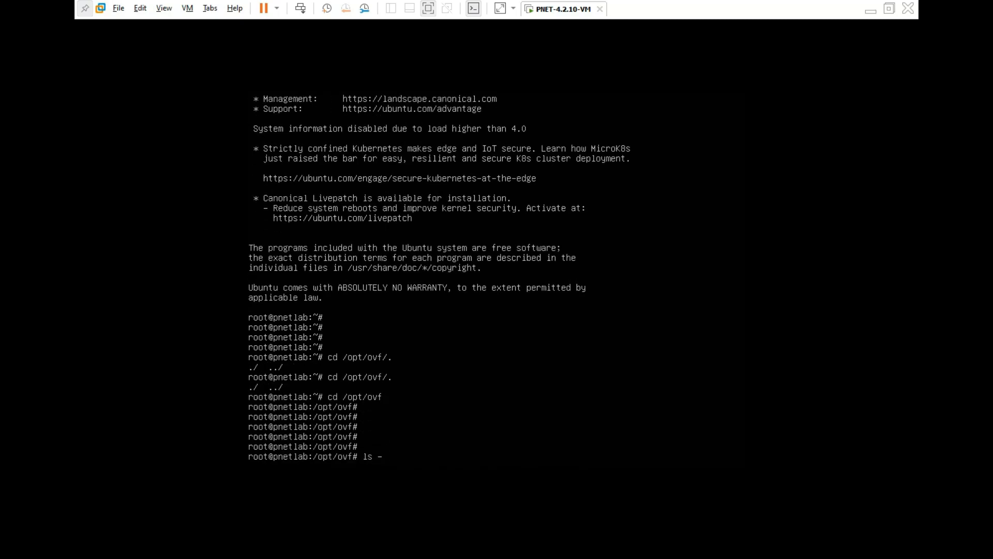
text(l)
key(Return)
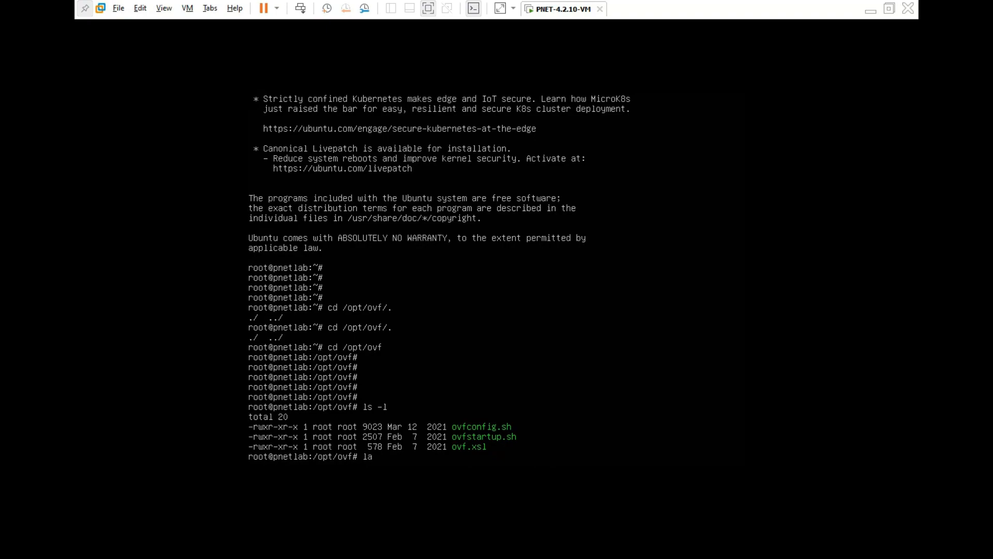
text(ls -l)
key(Return)
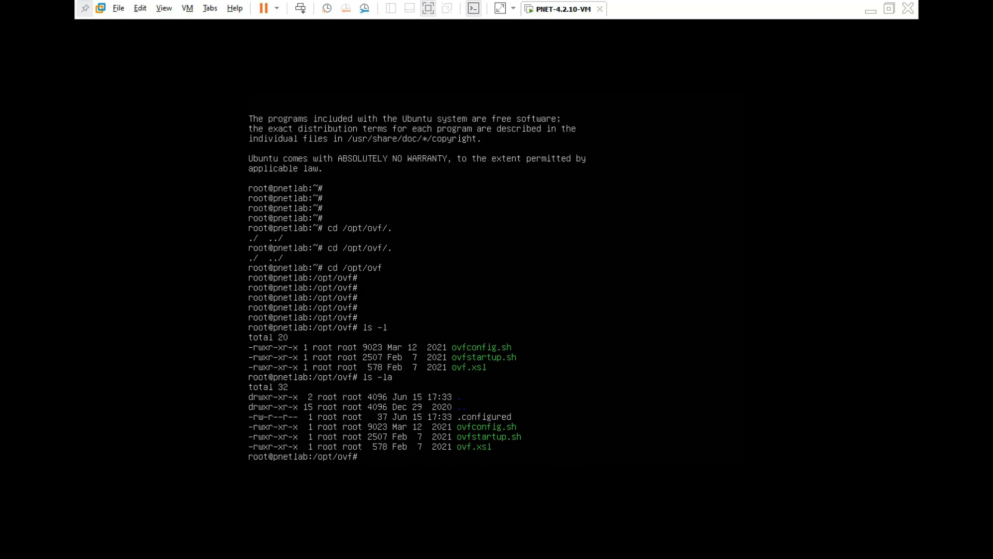
text(lear)
key(Return)
key(Return)
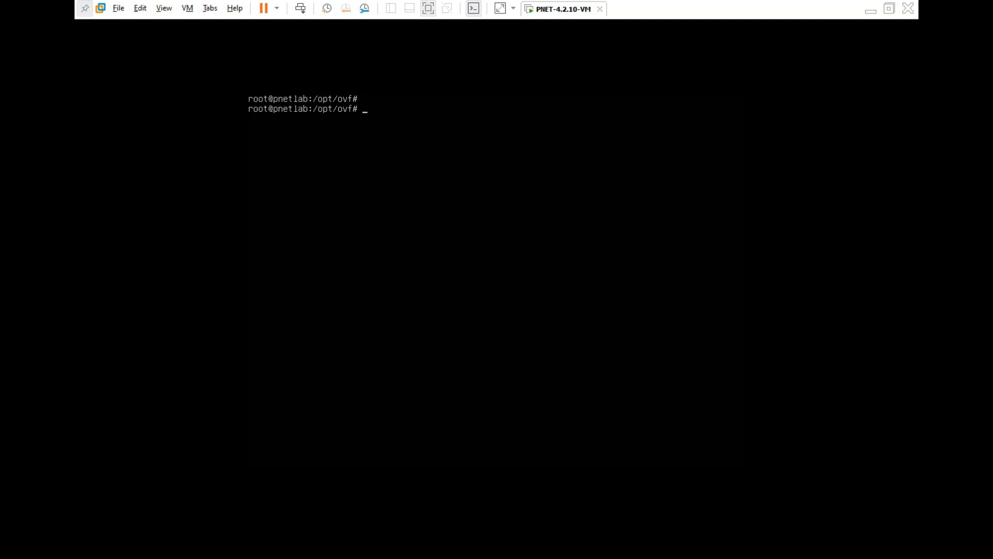
key(Return)
key(Return)
key(Return)
key(Return)
Step: From the root directory, force-delete /opt/ovf/.configured with rm -f
text(cd /)
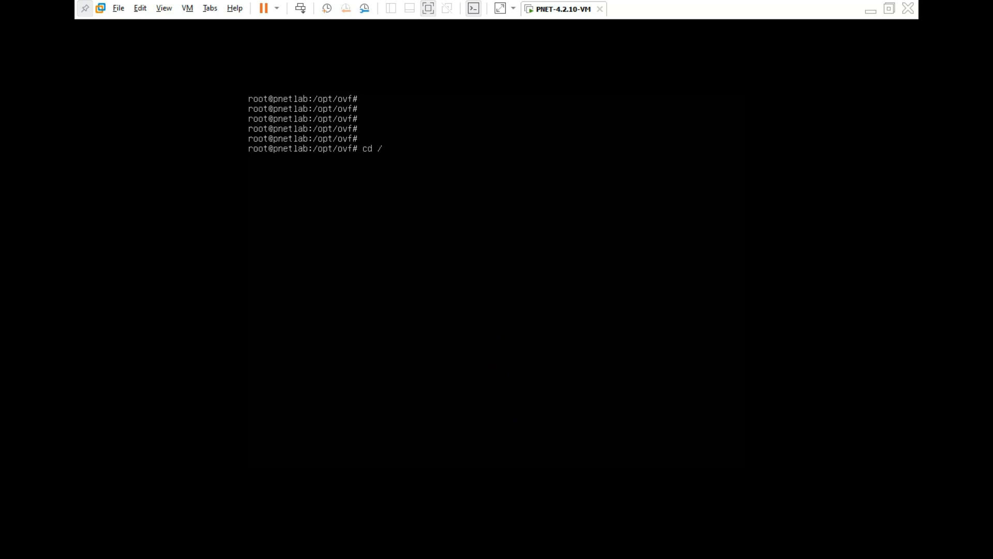
key(Return)
key(Return)
key(Return)
key(Return)
text(clear)
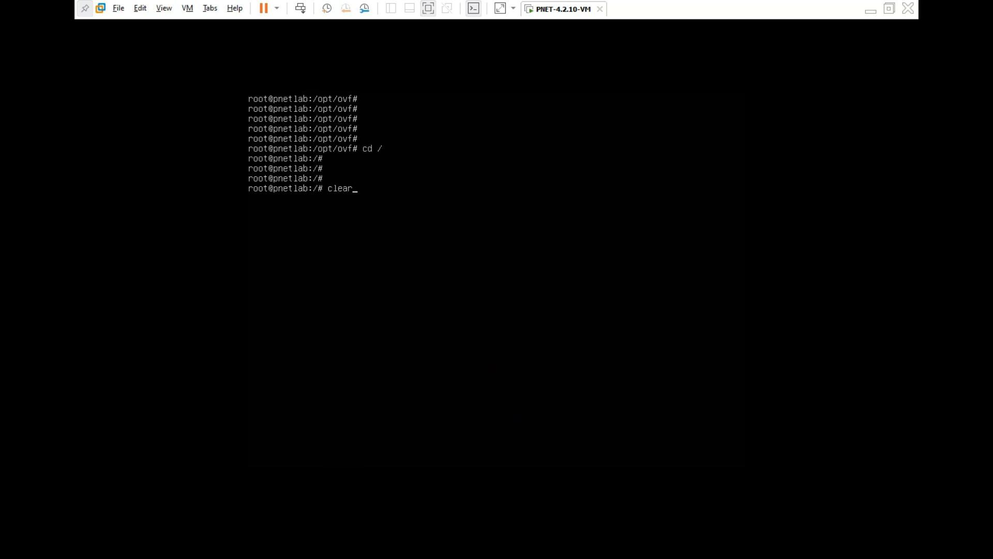
key(Return)
key(Return)
text(rm -f)
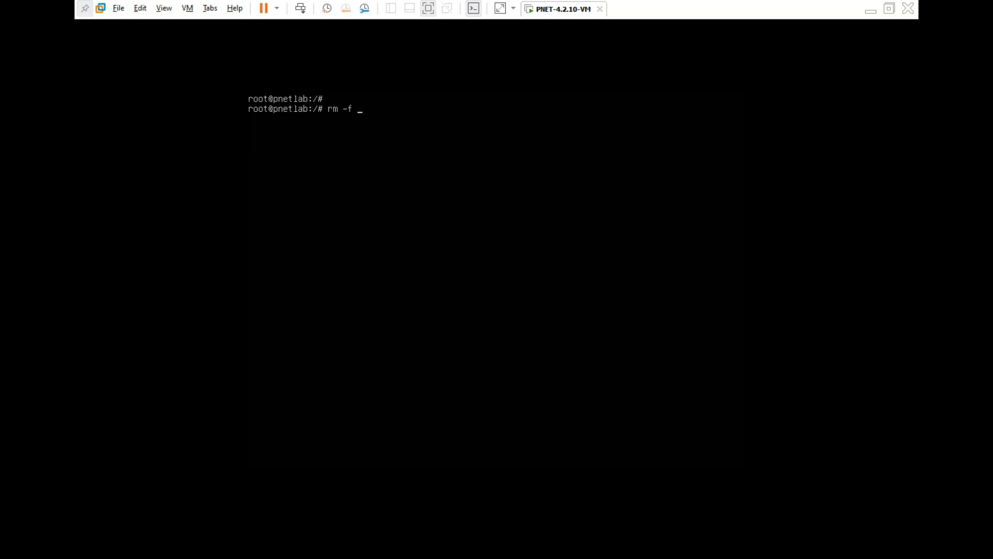
text(opt/ovf/.co)
key(Tab)
key(Return)
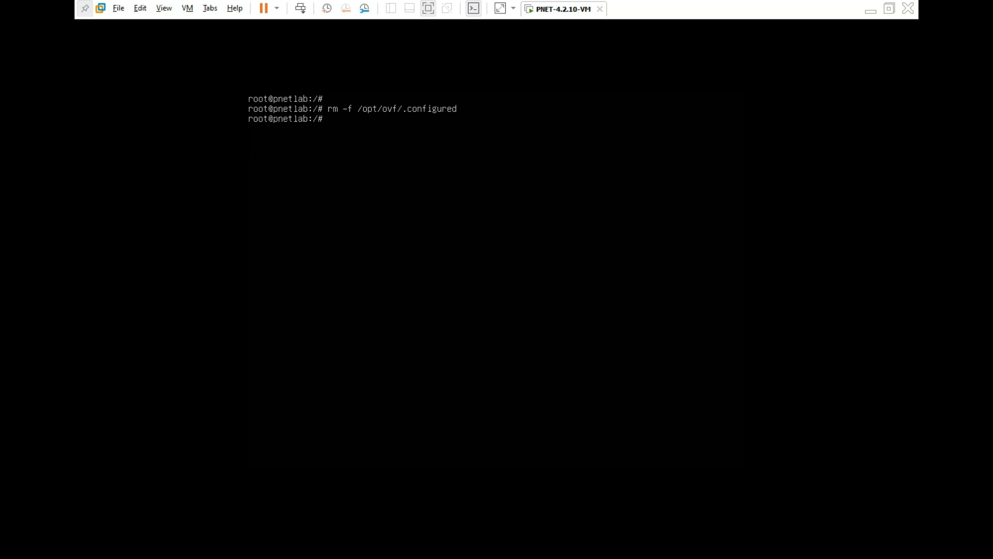
key(Return)
key(Return)
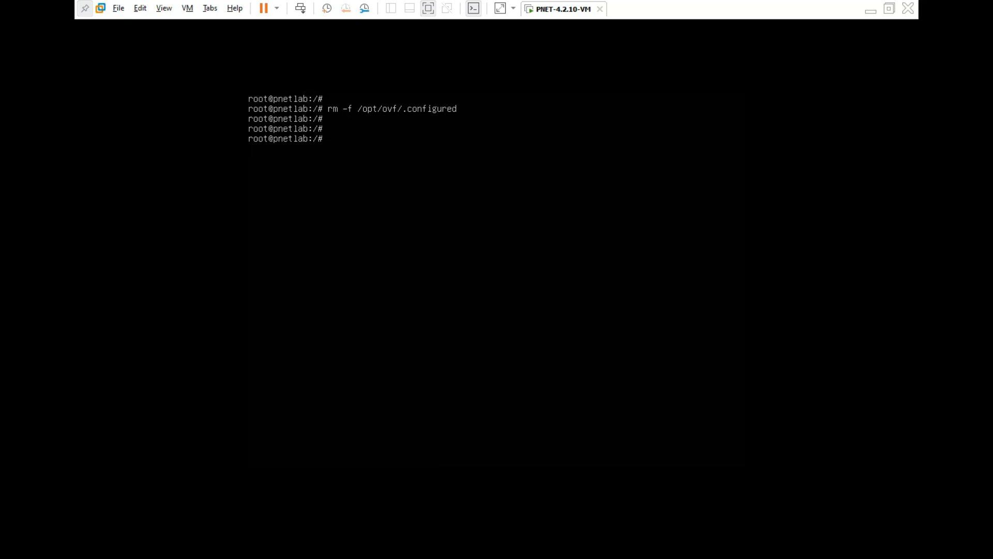
Step: Run su - to restart the PNETLab Setup wizard at the root password prompt
text(su -)
key(Return)
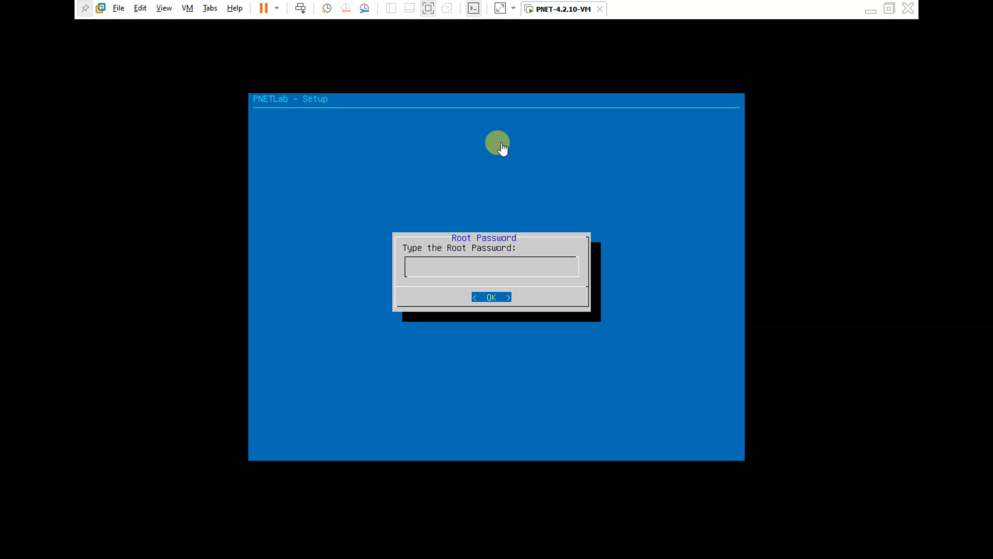
click(515, 279)
key(Return)
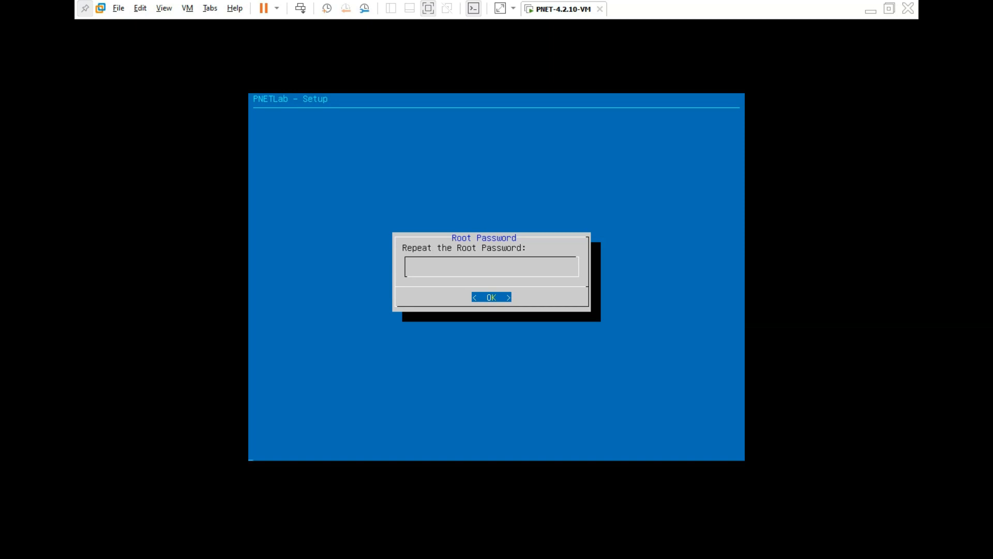
key(Return)
key(BackSpace)
key(BackSpace)
key(BackSpace)
key(BackSpace)
key(BackSpace)
key(BackSpace)
key(BackSpace)
key(BackSpace)
key(BackSpace)
key(BackSpace)
key(BackSpace)
text(www.google.com)
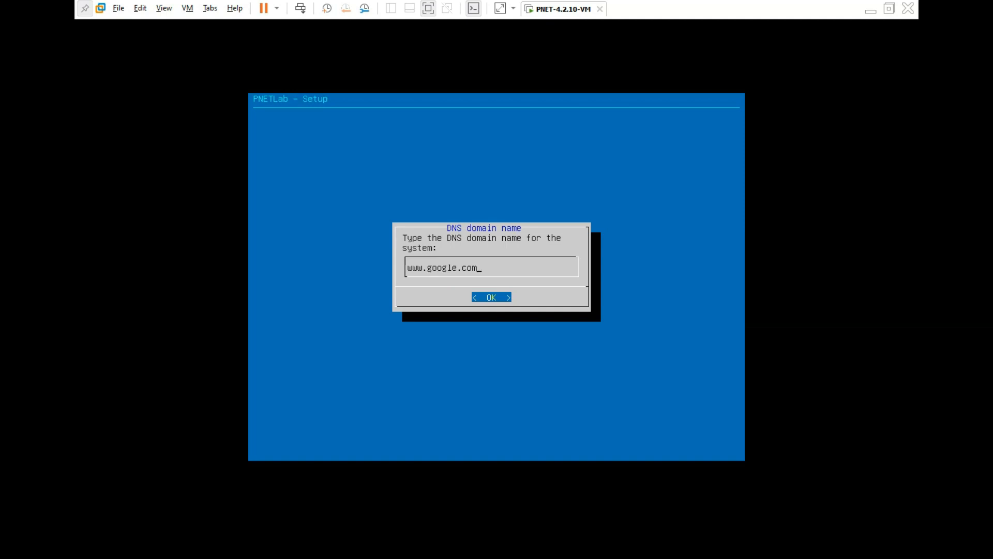
key(Return)
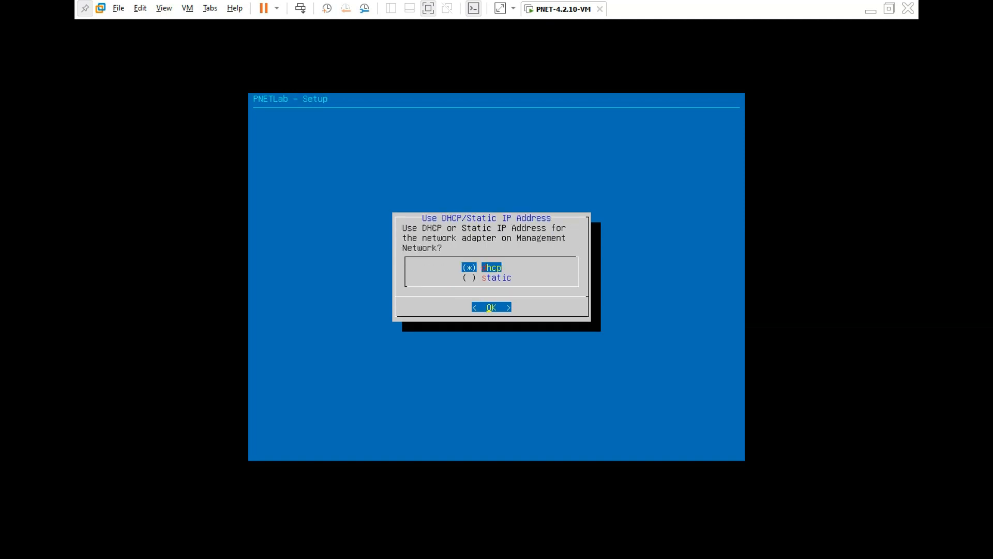
Step: Keep DHCP for management, leave NTP empty, and choose a direct internet connection
key(Down)
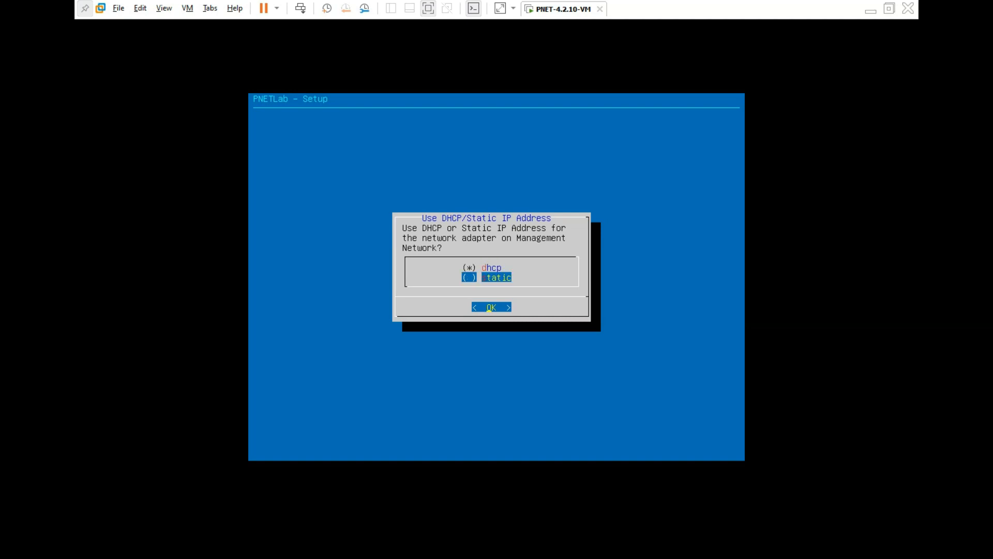
key(Up)
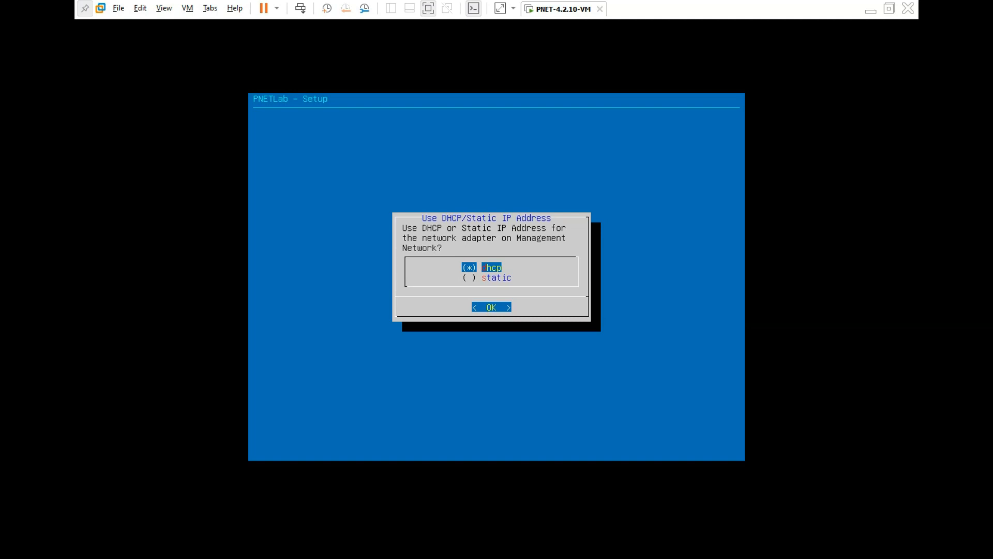
key(Return)
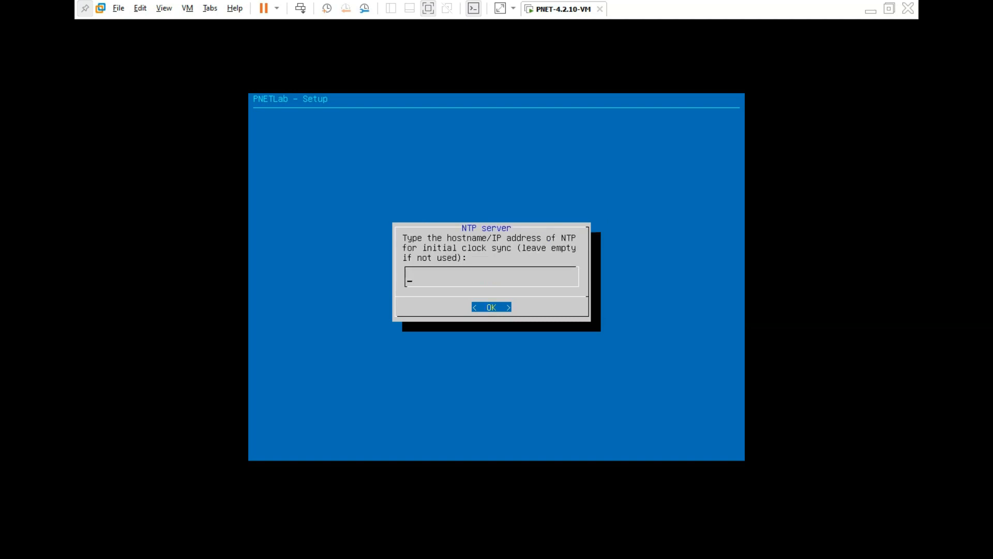
key(Return)
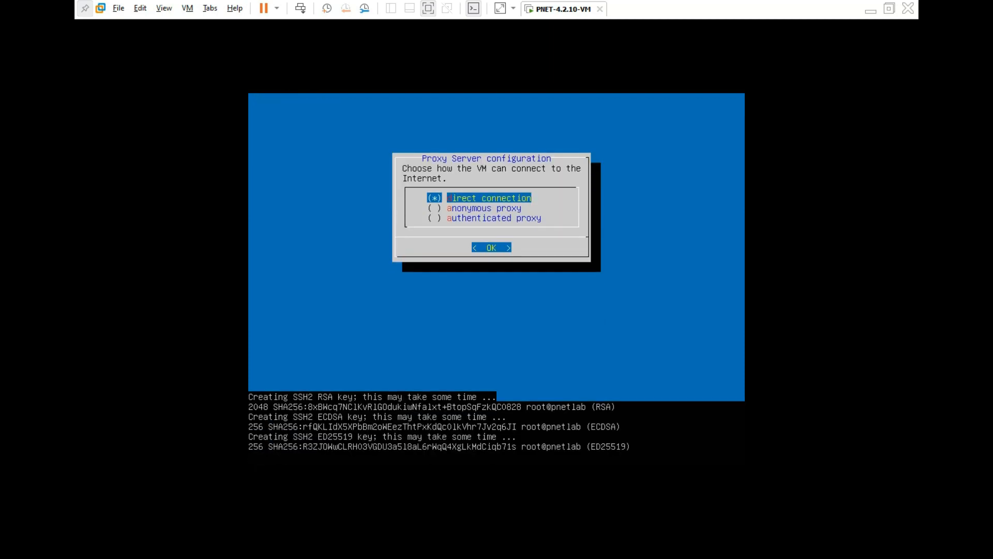
key(Return)
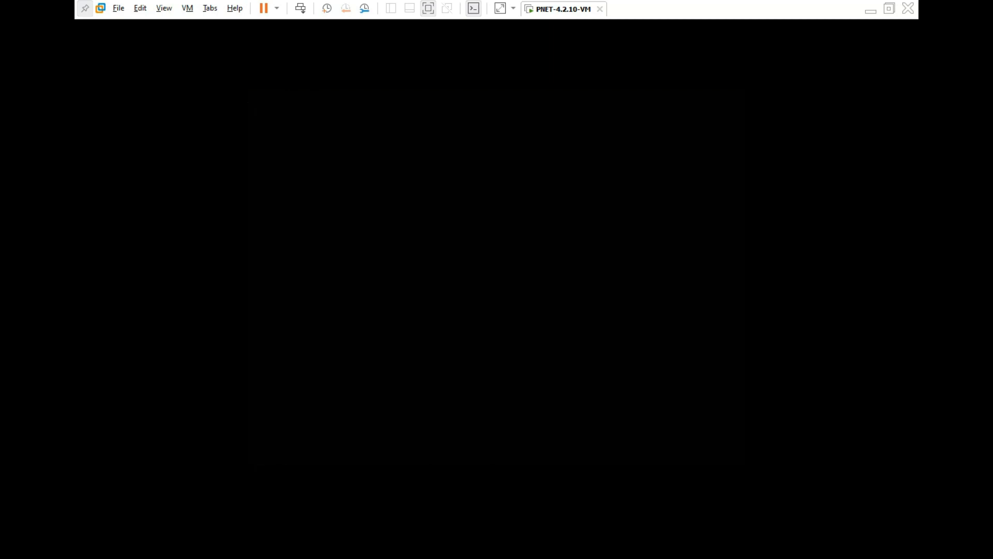
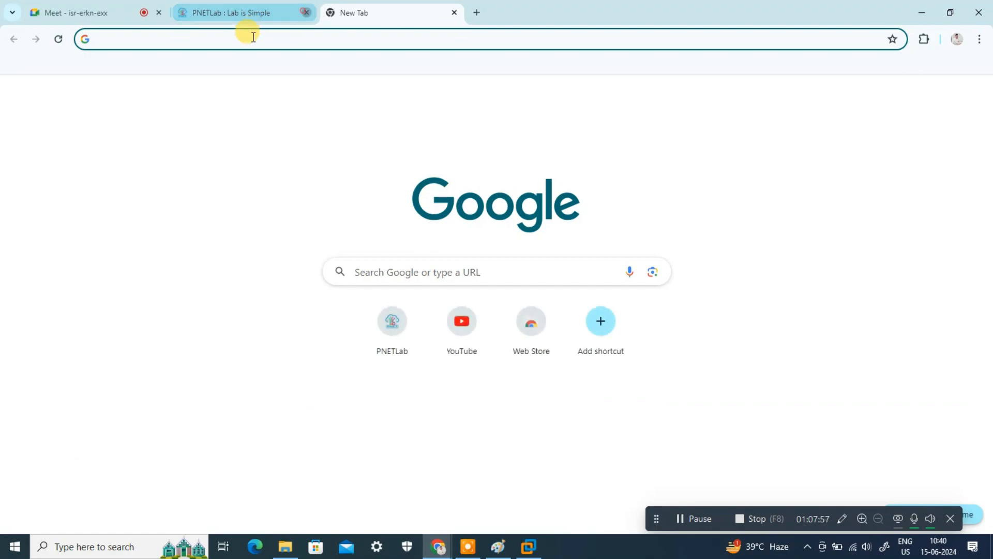
Step: Load 192.168.44.130 in Chrome after checking that address on the PNETLab VM console
text(192.16)
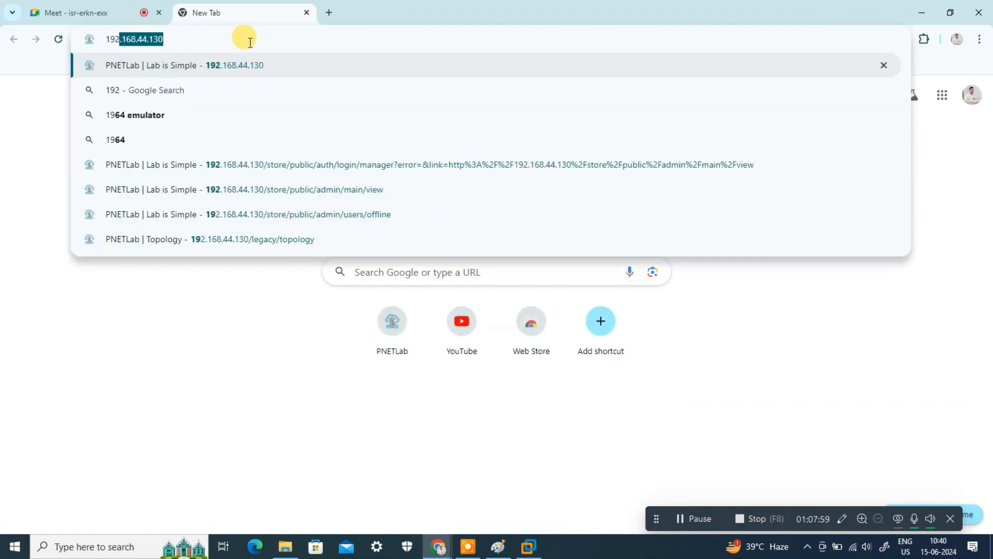
text(8.)
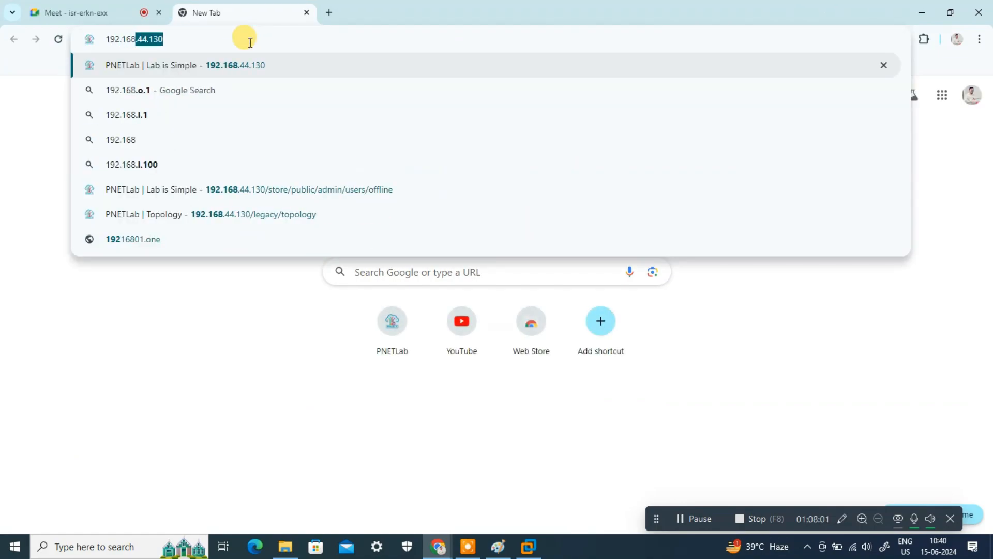
text(44.130)
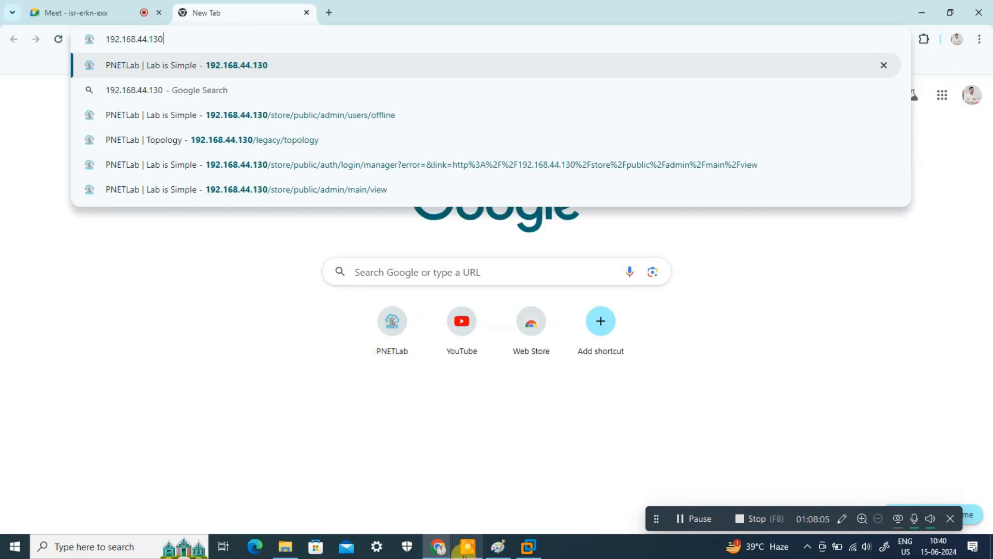
click(528, 546)
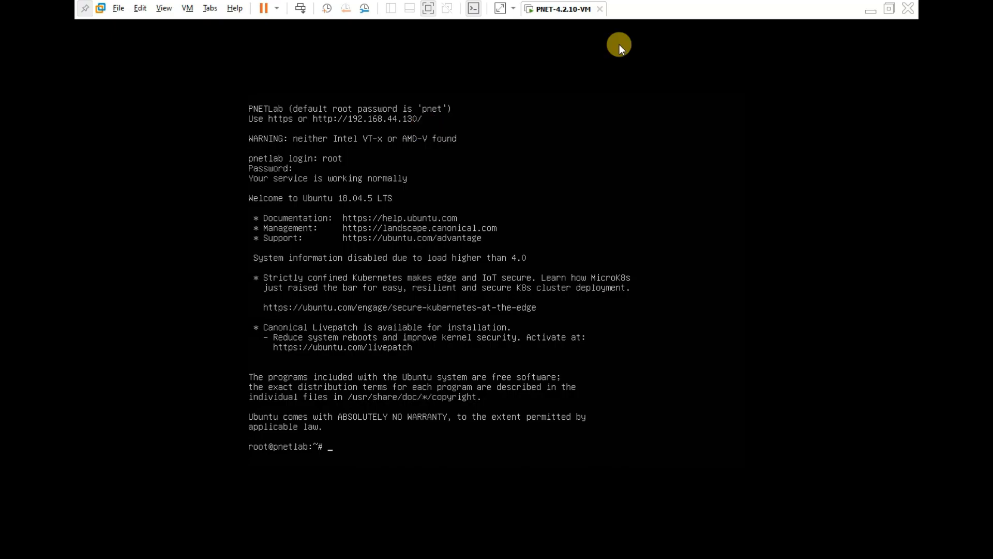
click(871, 10)
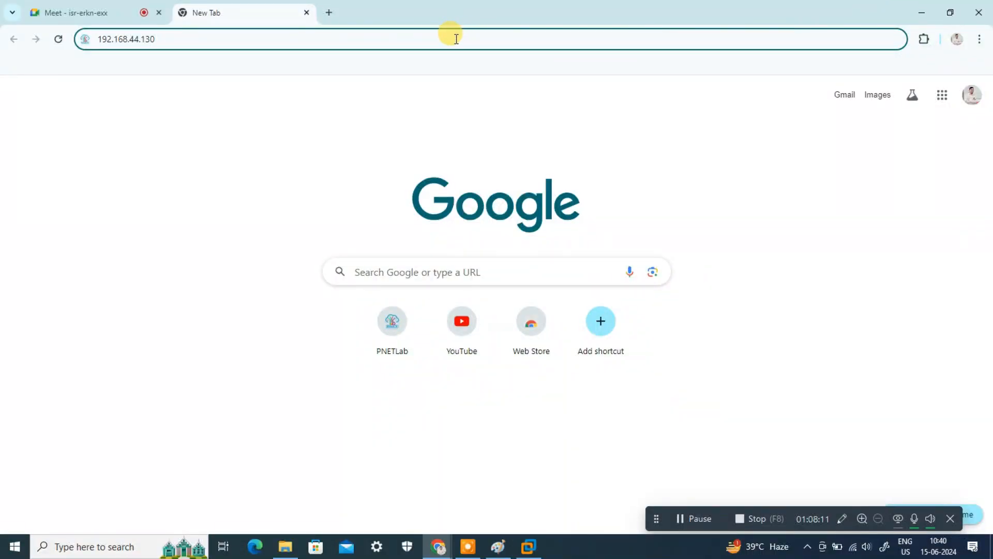
key(Return)
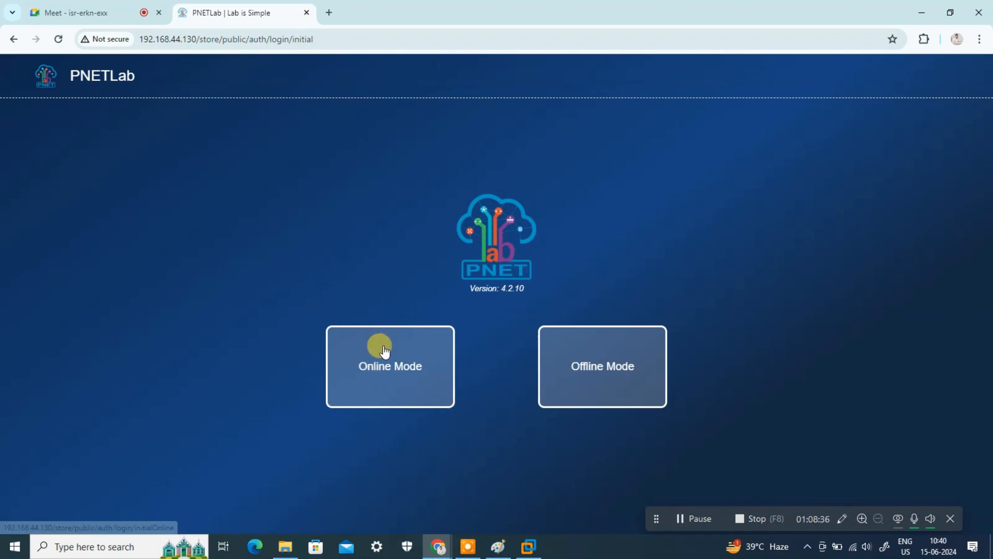
Step: Choose Online Mode on the PNETLab start page
drag(143, 81, 44, 69)
click(552, 235)
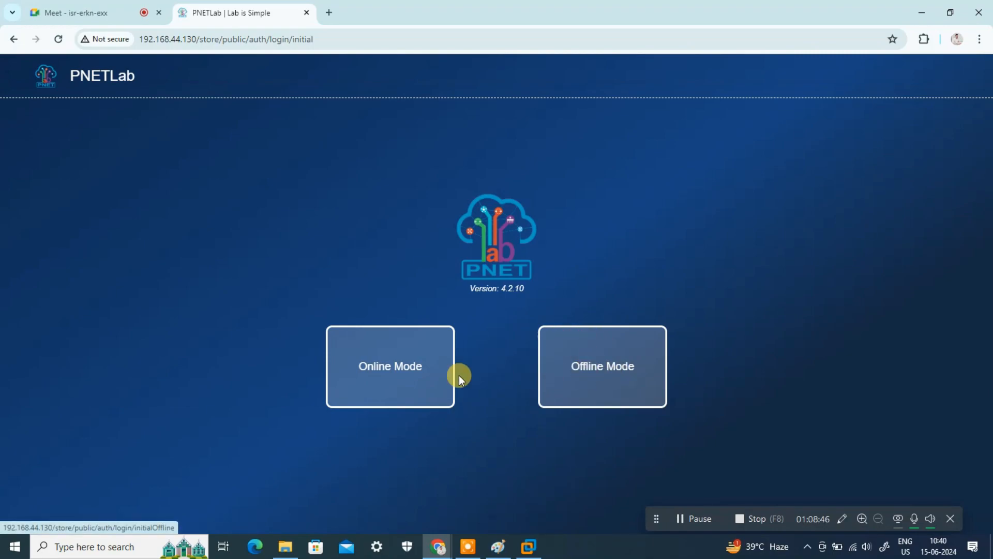
click(396, 370)
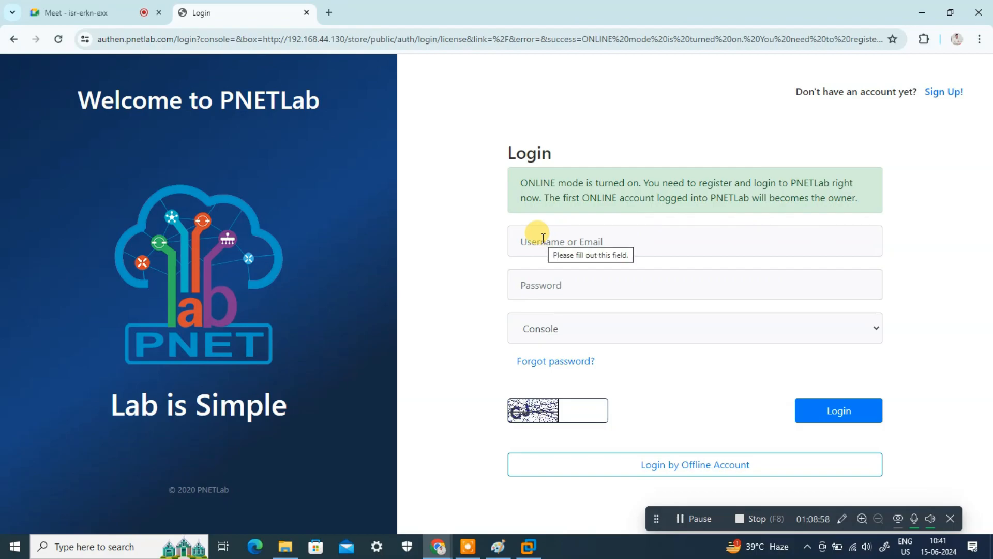
Step: Enter the account's e-mail address and password in the PNETLab online login form
click(647, 236)
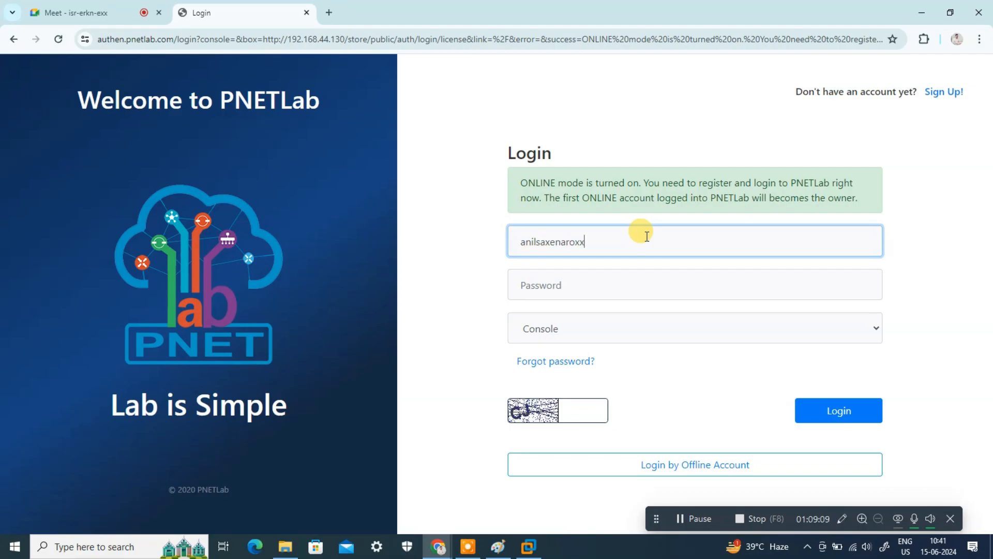
click(618, 277)
text(*)
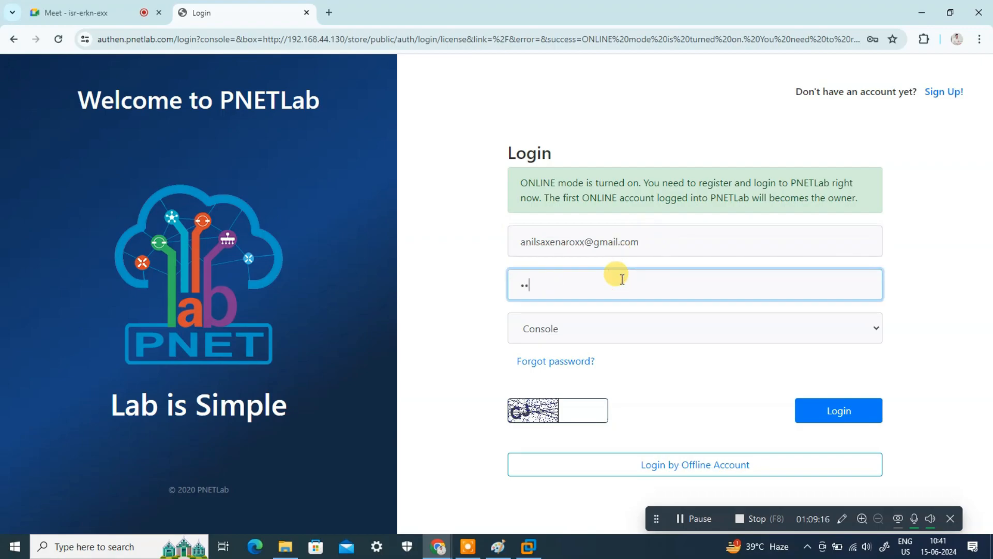
text(**************)
Step: Set the console type to HTML, fill in the captcha, and submit the login despite Chrome's insecure-form warning
click(603, 320)
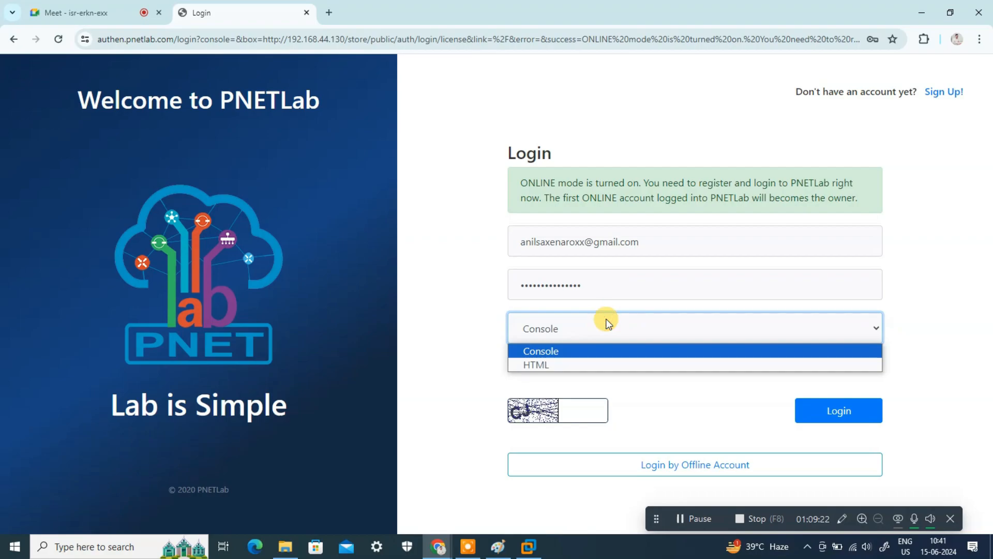
click(582, 363)
click(572, 328)
click(543, 367)
click(595, 411)
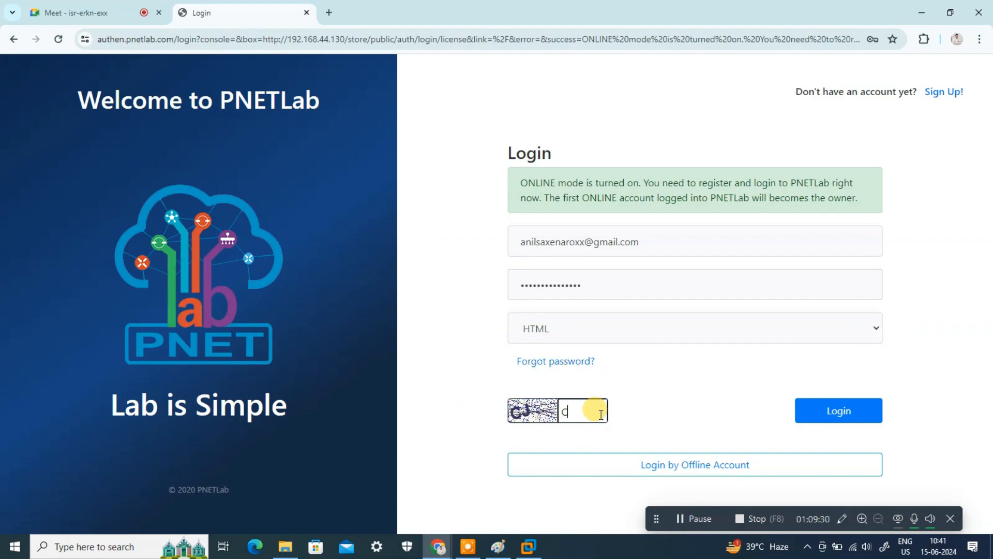
text(CJ)
click(848, 414)
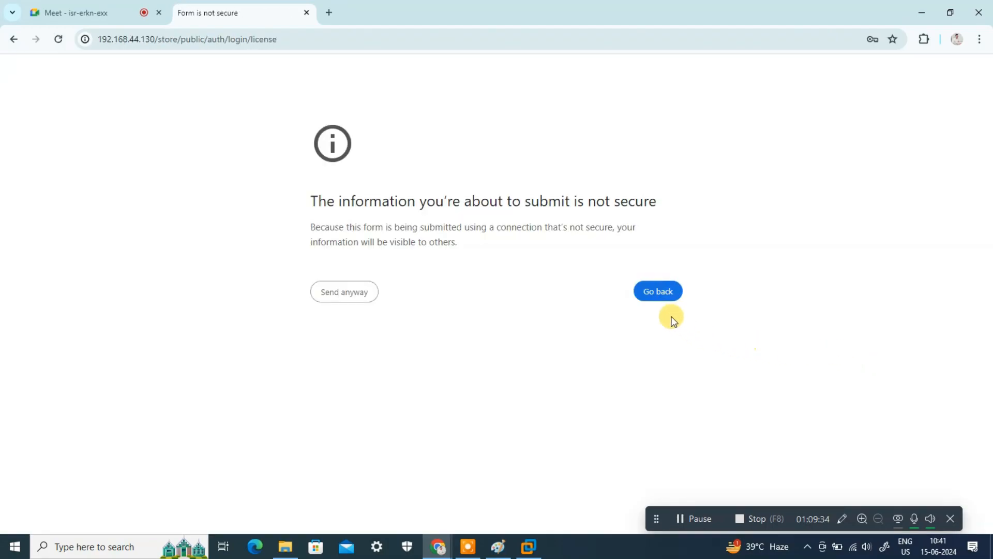
click(337, 298)
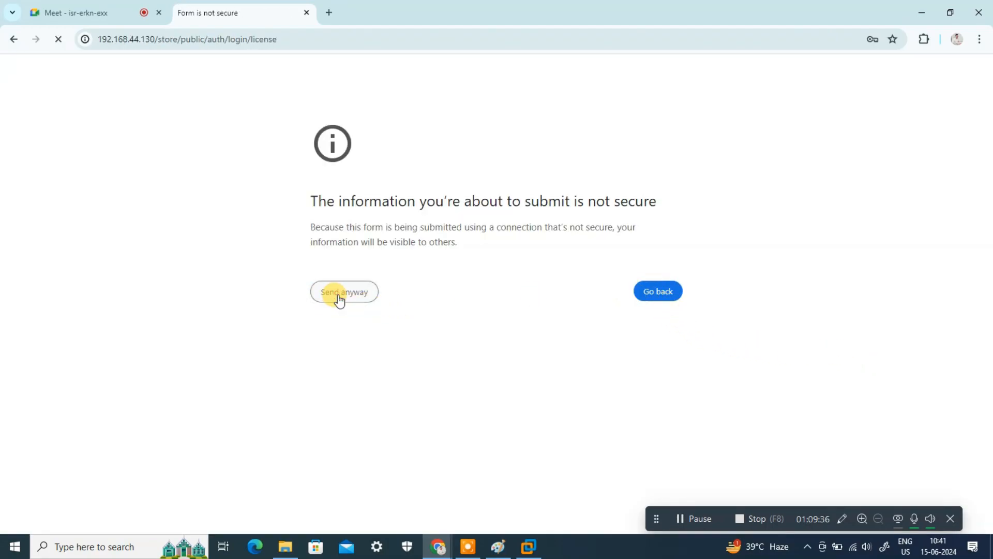
click(339, 293)
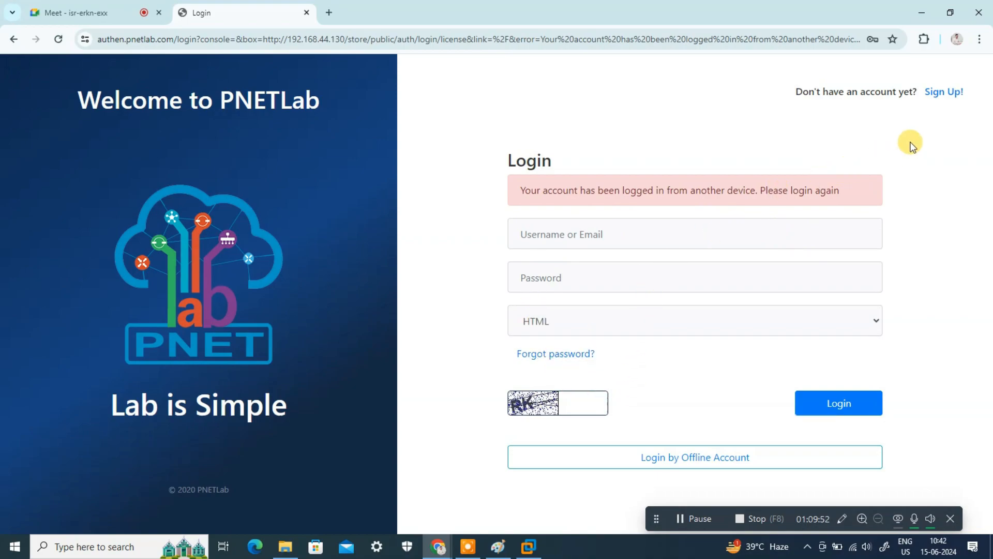
Step: Look over the Sign Up form, then reload 192.168.44.130 in a fresh tab
click(944, 95)
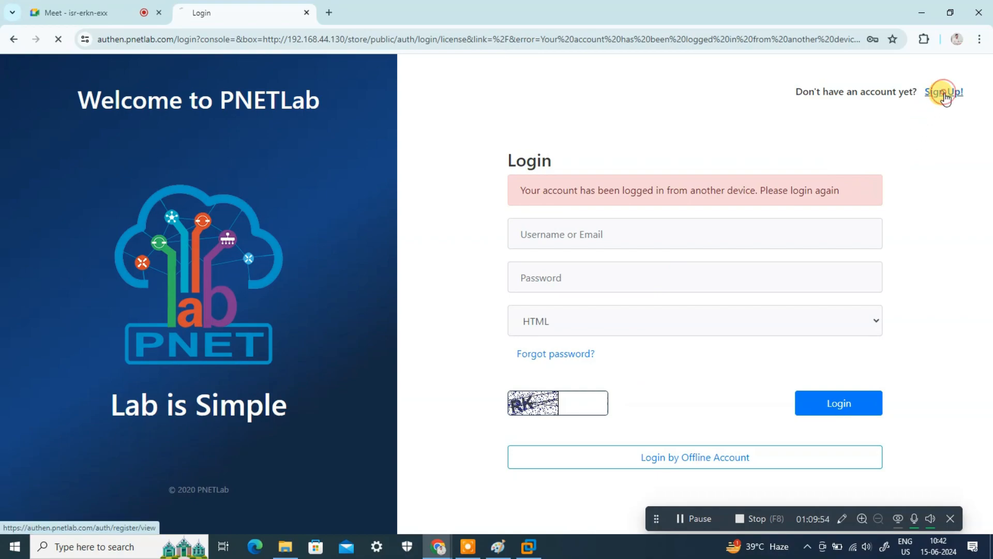
click(541, 217)
click(533, 305)
click(533, 341)
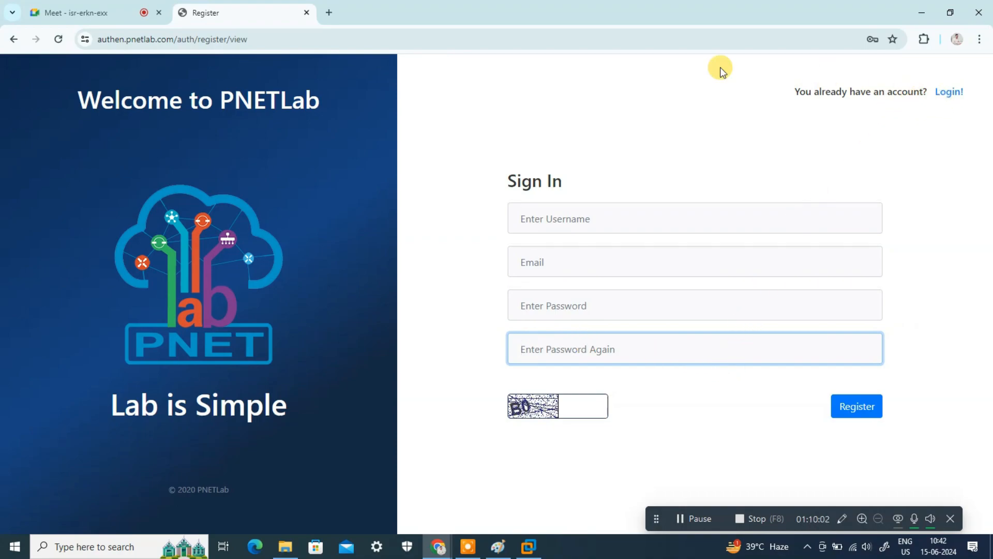
click(306, 14)
click(182, 12)
text(192.168.44.130)
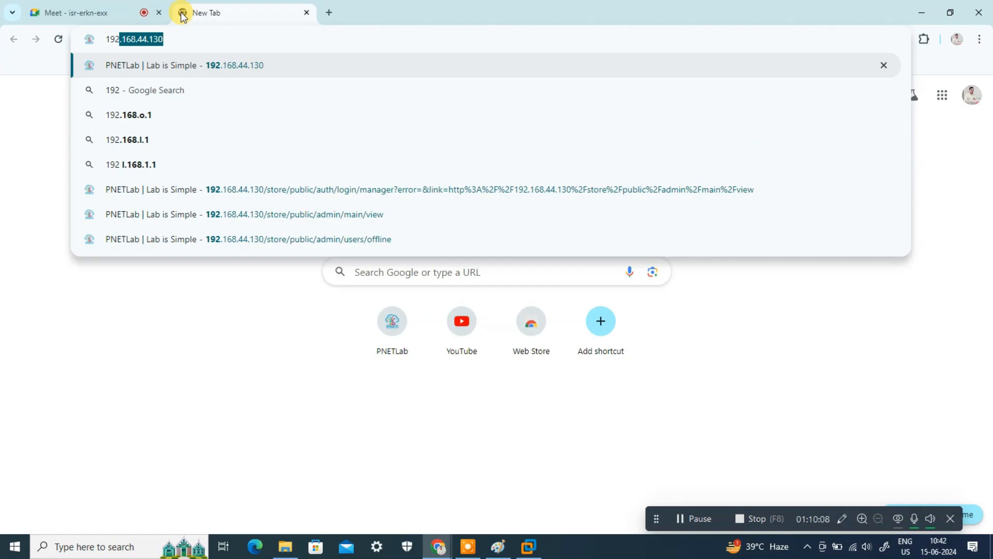
key(Right)
key(Return)
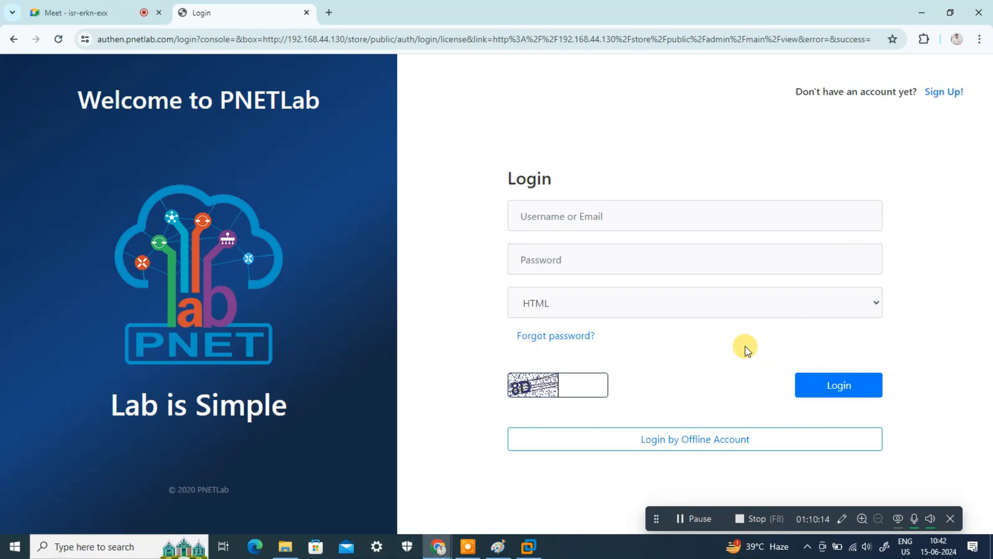
Step: Try Login by Offline Account and Offline Mode, which is refused as disabled, then pick Online Mode
click(697, 444)
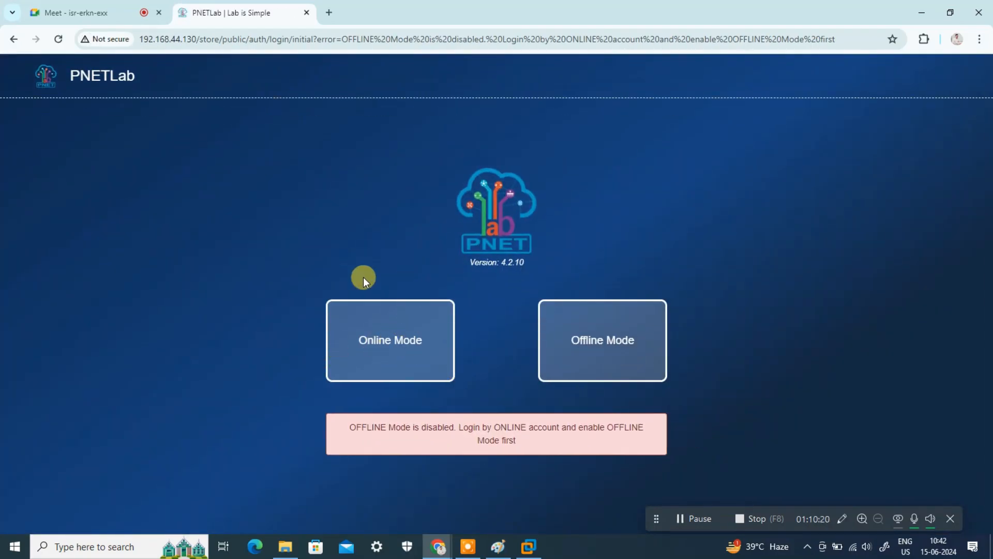
click(596, 343)
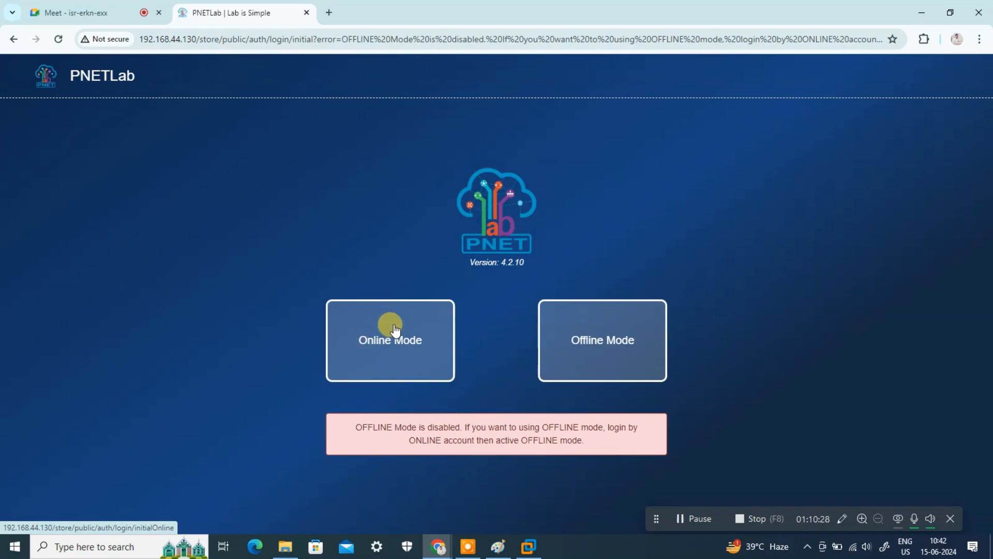
click(598, 344)
click(598, 344)
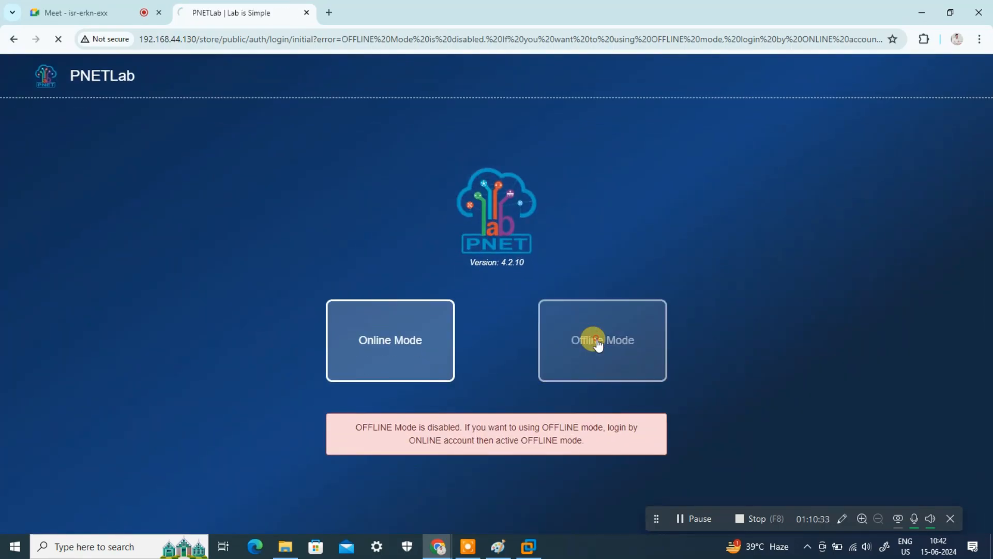
click(371, 345)
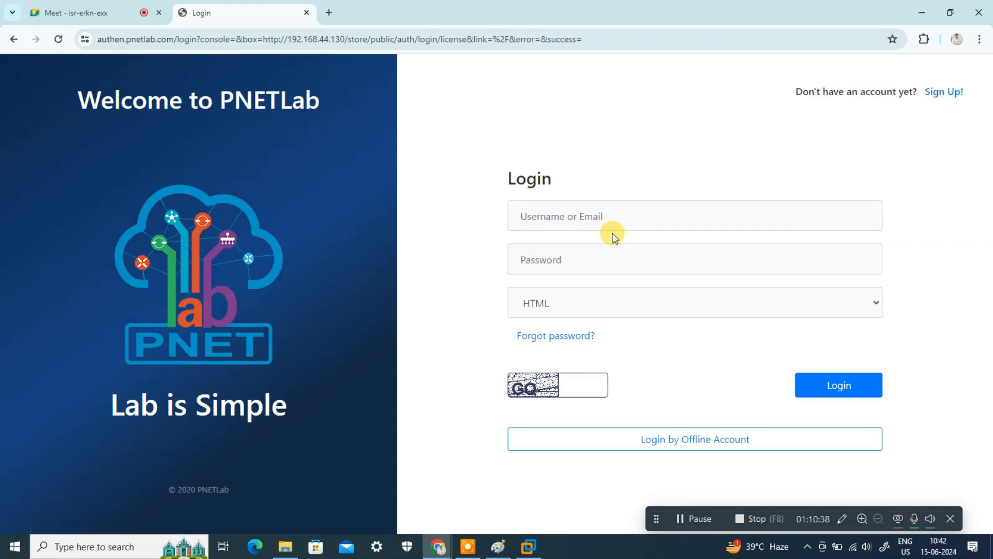
Step: Open the registration form and enter the new account's username
click(944, 92)
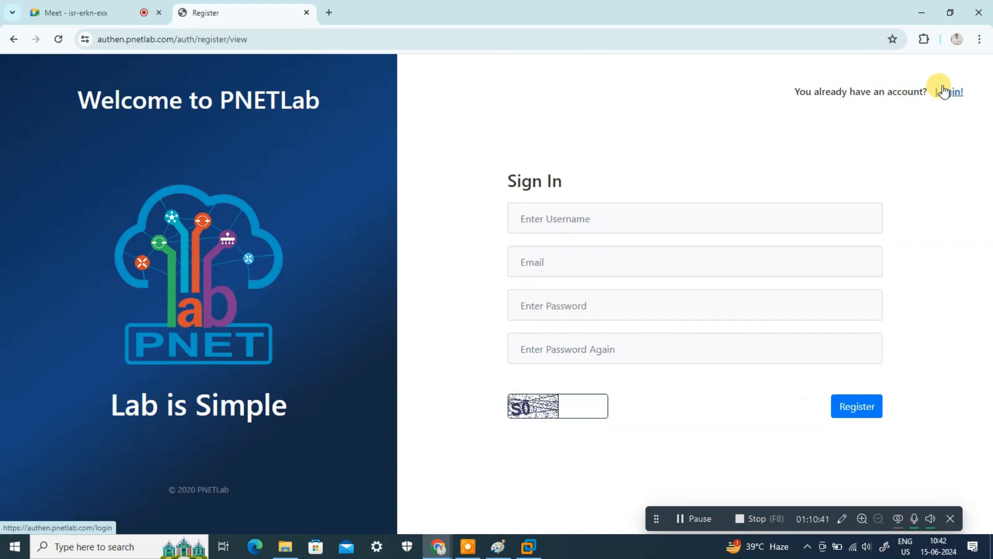
click(563, 223)
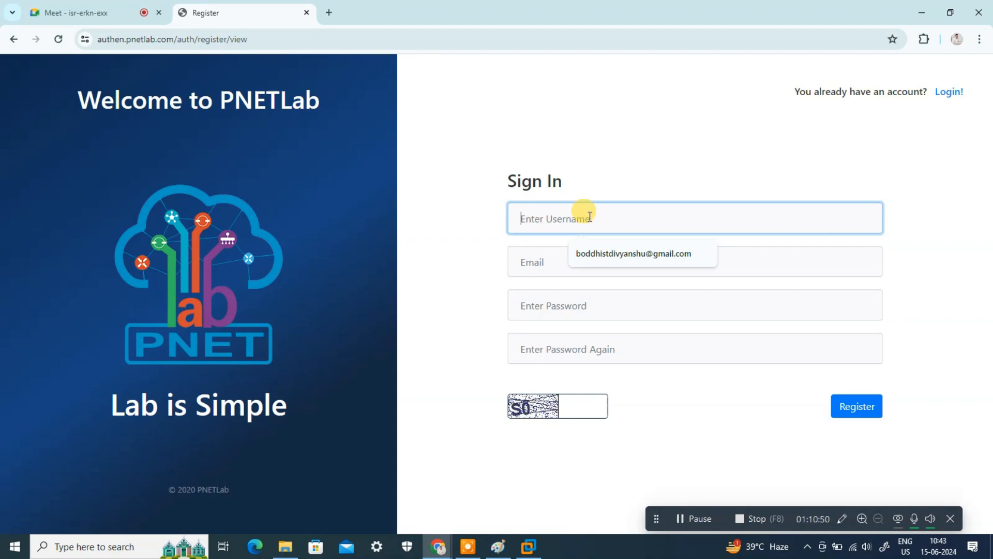
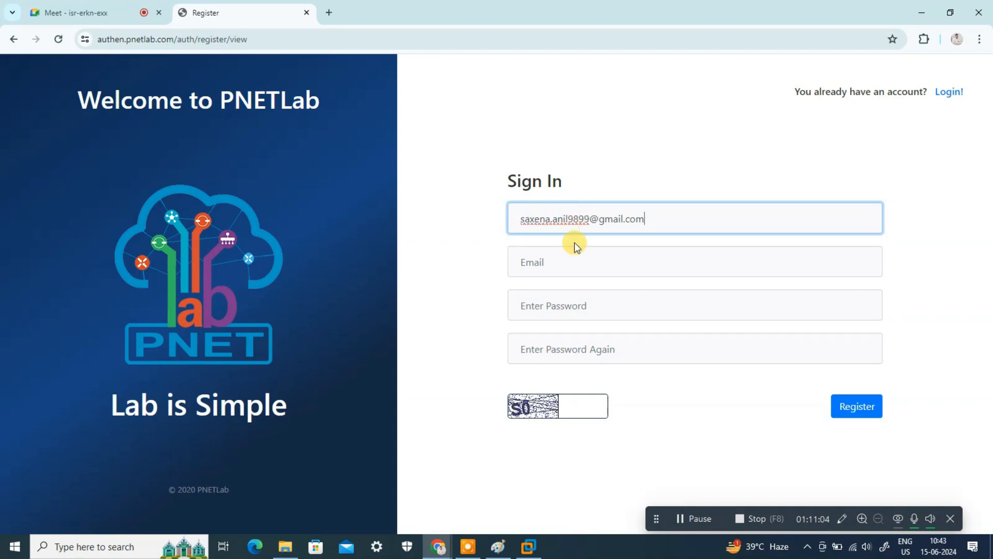
click(572, 261)
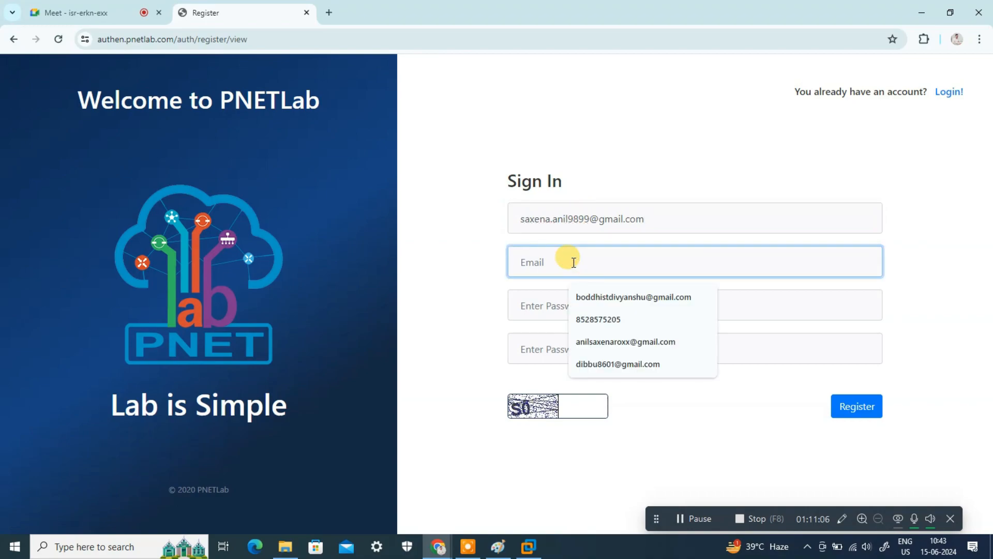
click(662, 221)
key(BackSpace)
key(BackSpace)
key(BackSpace)
key(BackSpace)
key(BackSpace)
key(BackSpace)
key(BackSpace)
key(BackSpace)
key(BackSpace)
key(BackSpace)
key(BackSpace)
key(BackSpace)
key(BackSpace)
key(BackSpace)
key(BackSpace)
key(BackSpace)
key(BackSpace)
key(BackSpace)
key(BackSpace)
key(BackSpace)
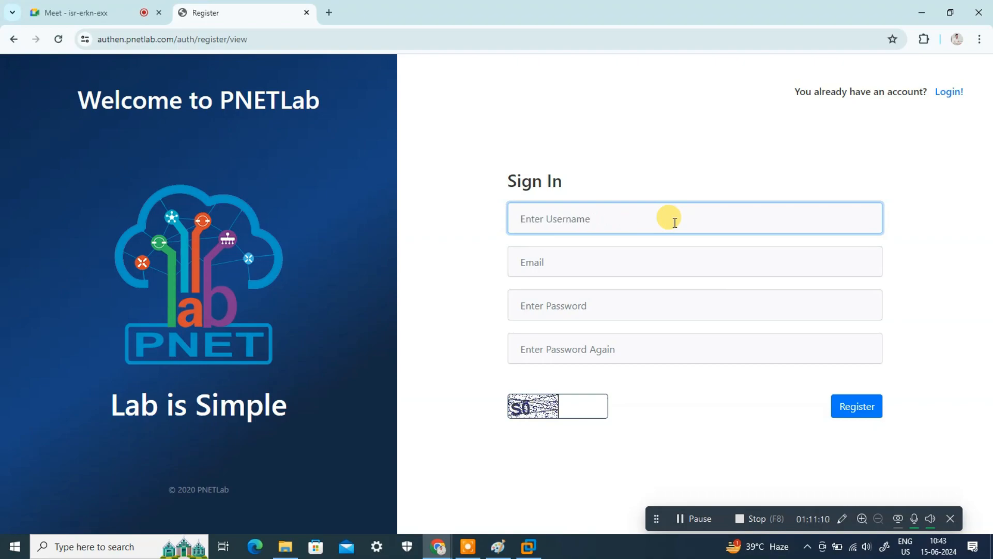
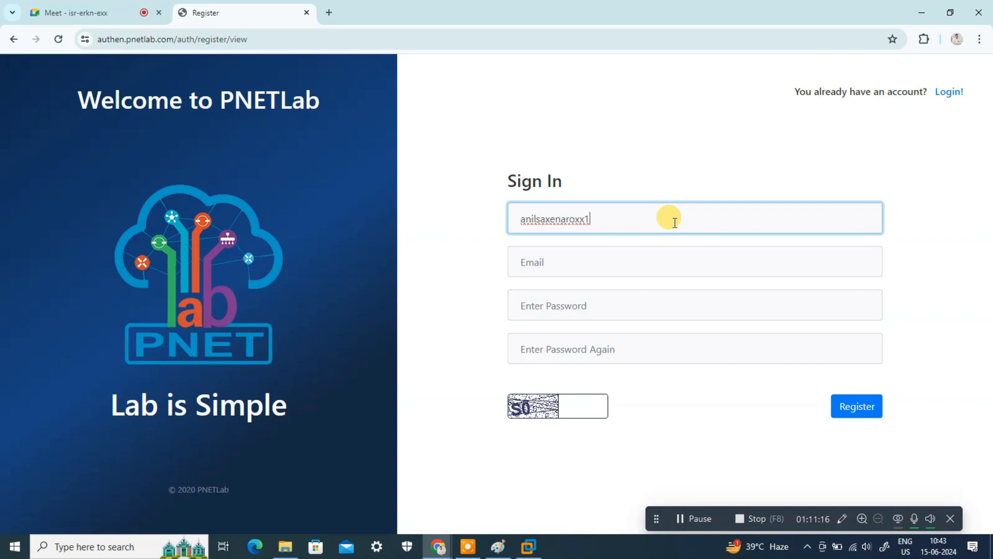
Step: Fill in the account's e-mail address and choose a password
click(583, 253)
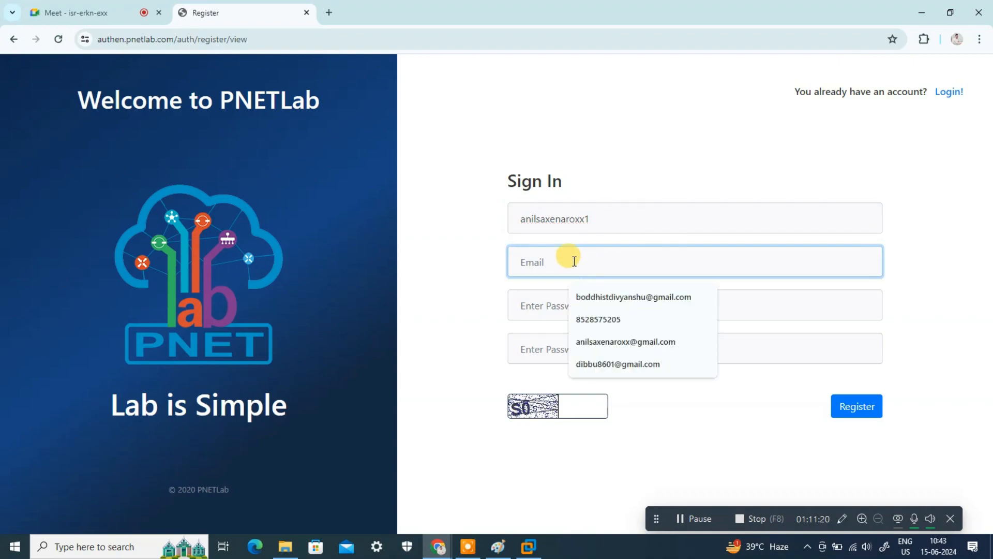
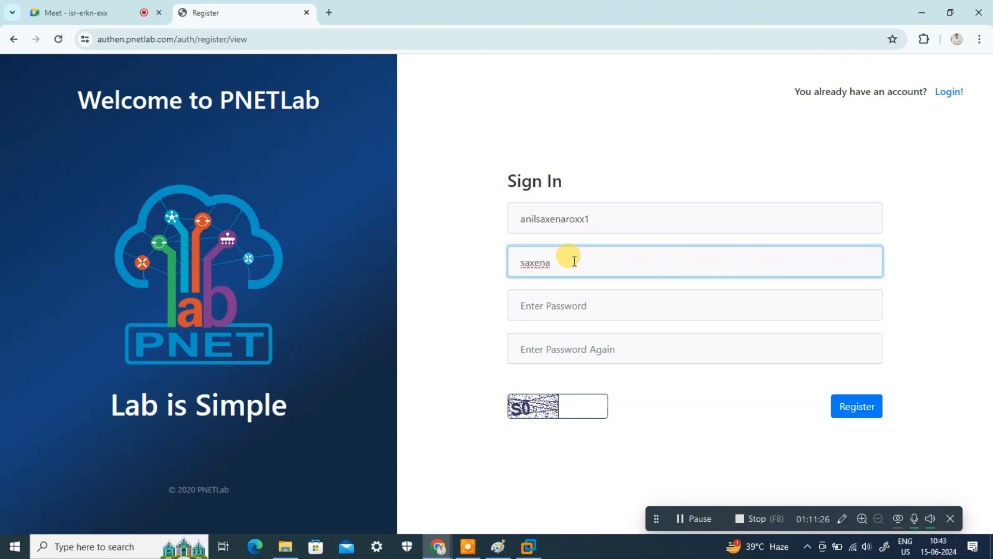
key(Tab)
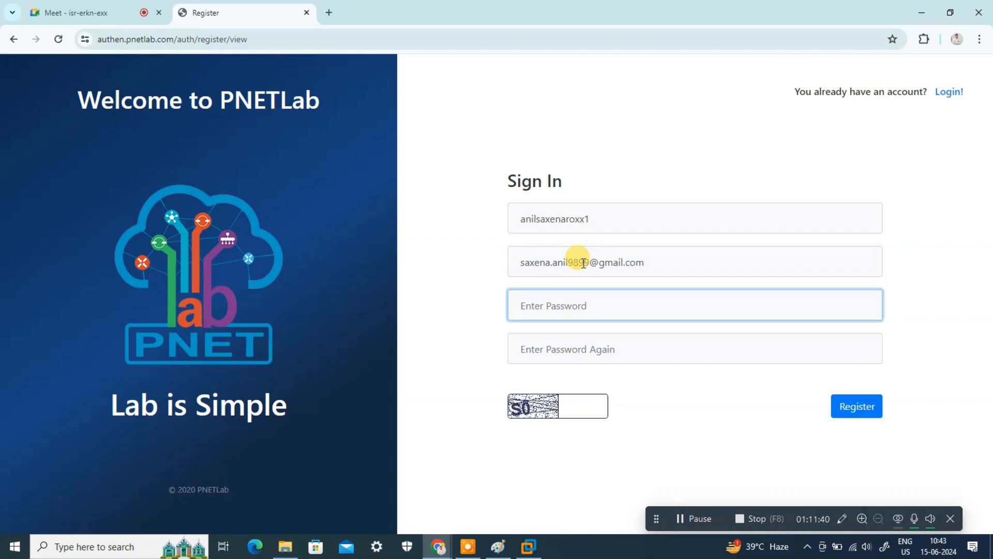
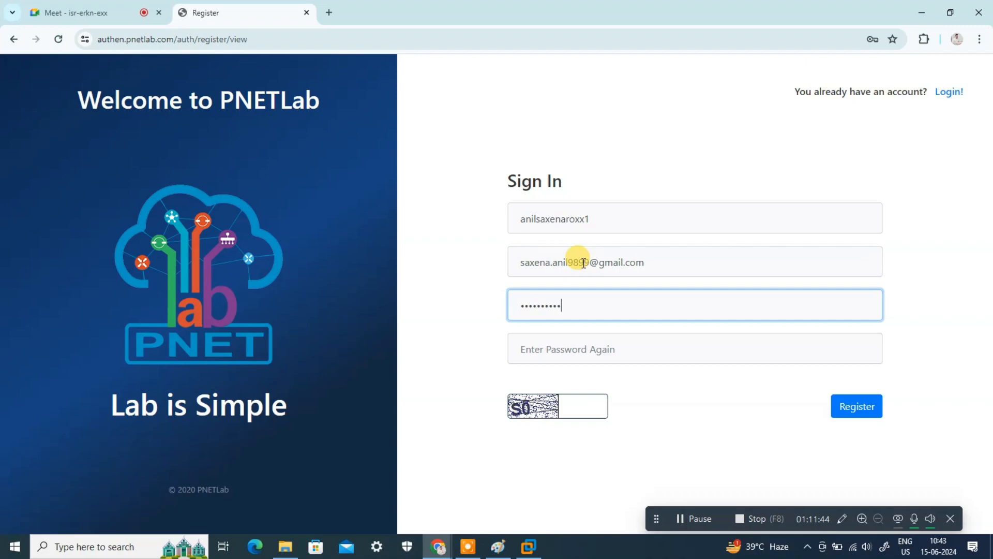
Step: Confirm the password, enter the captcha code, and submit the registration
click(584, 350)
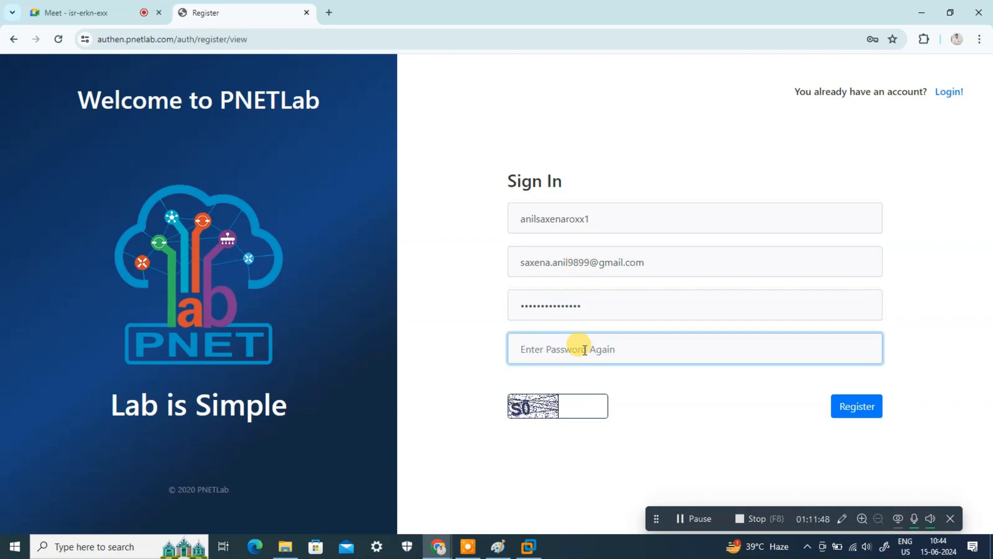
click(590, 409)
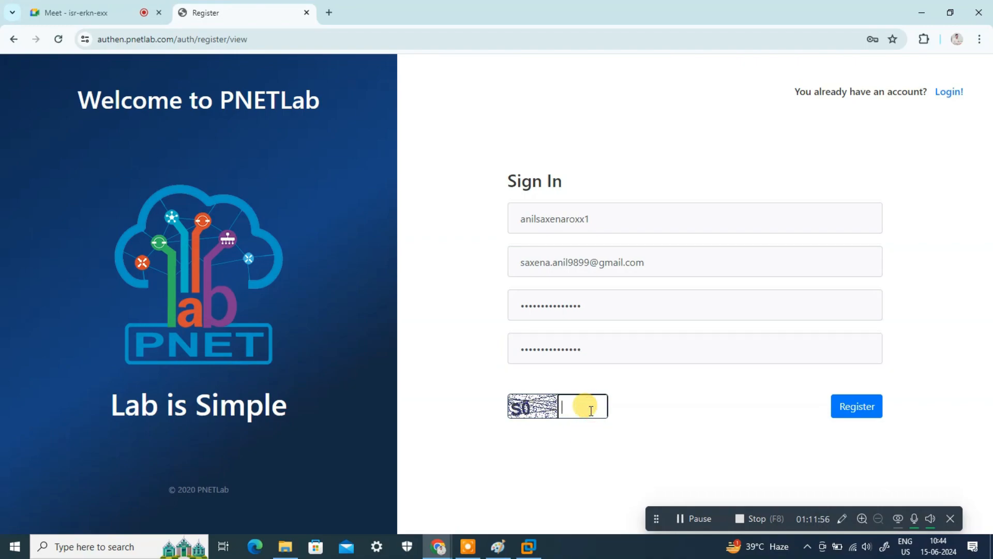
text(S)
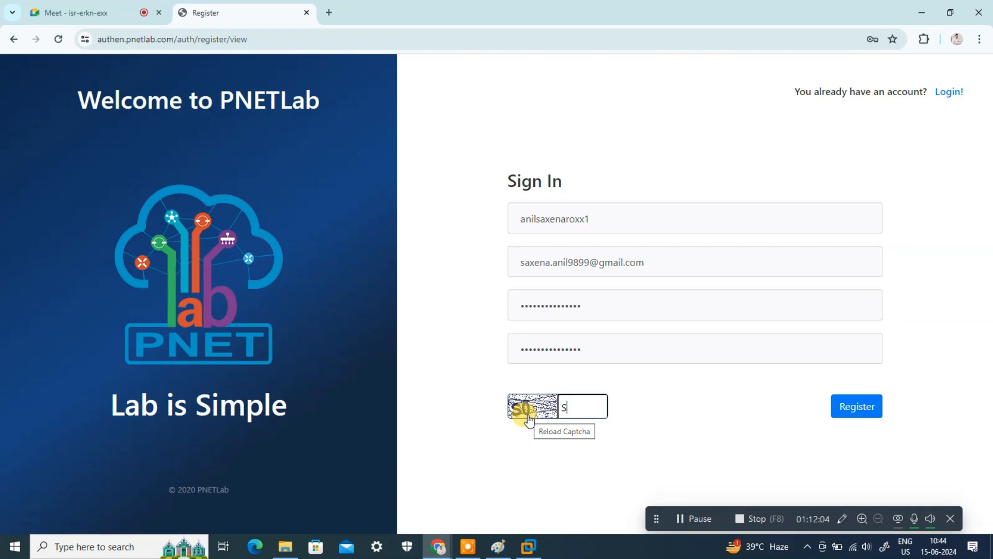
text(0)
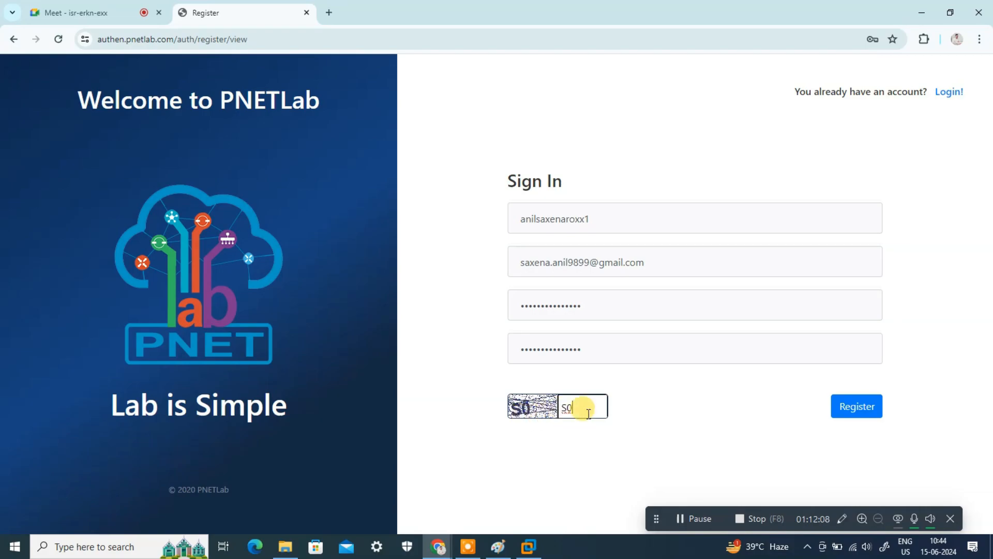
click(848, 408)
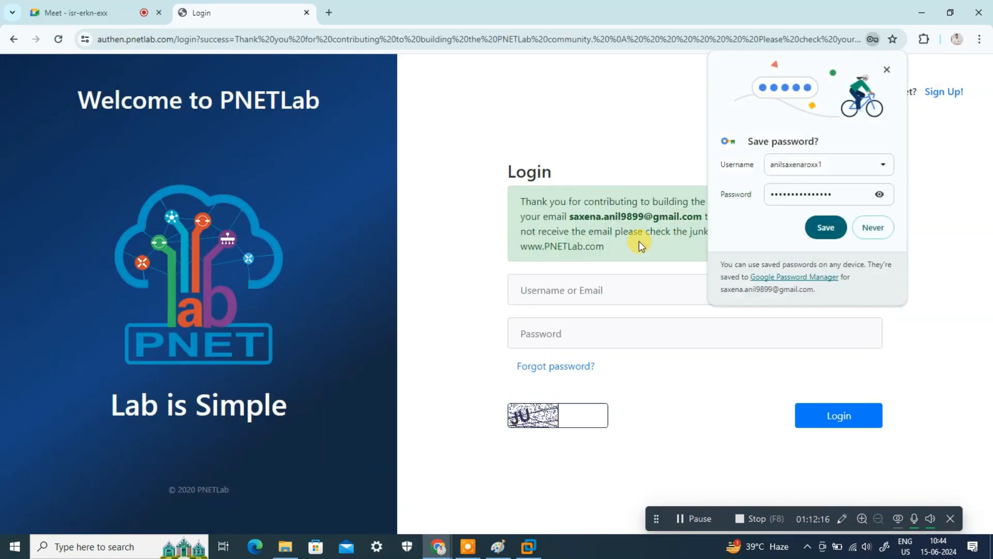
Step: Dismiss Chrome's save-password offer and return to the PNETLab login tab
click(886, 70)
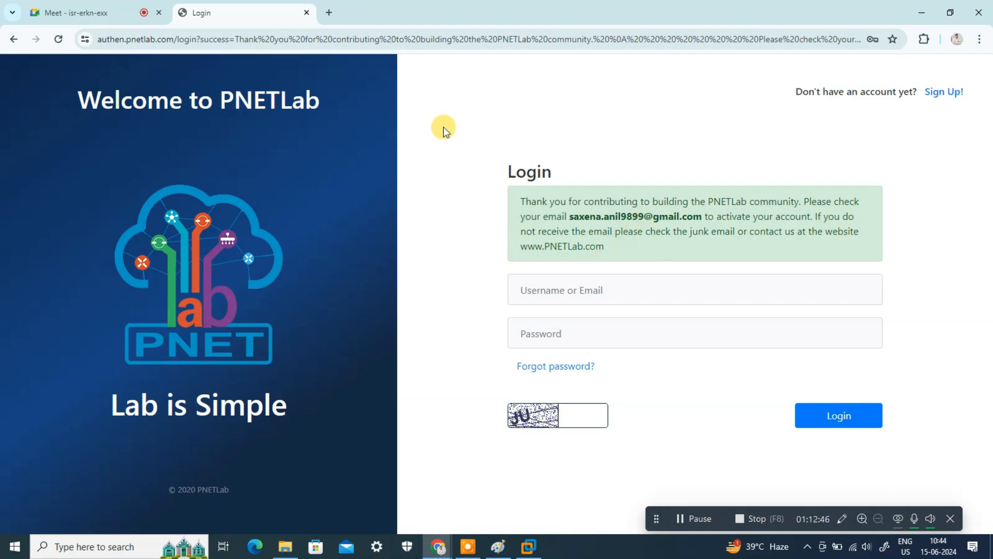
click(101, 11)
click(243, 11)
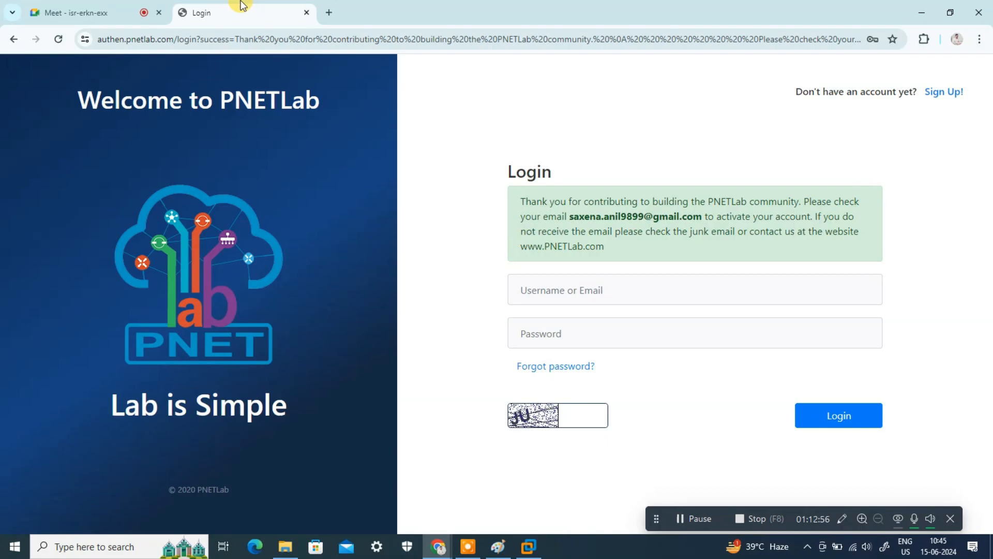
click(331, 15)
click(261, 5)
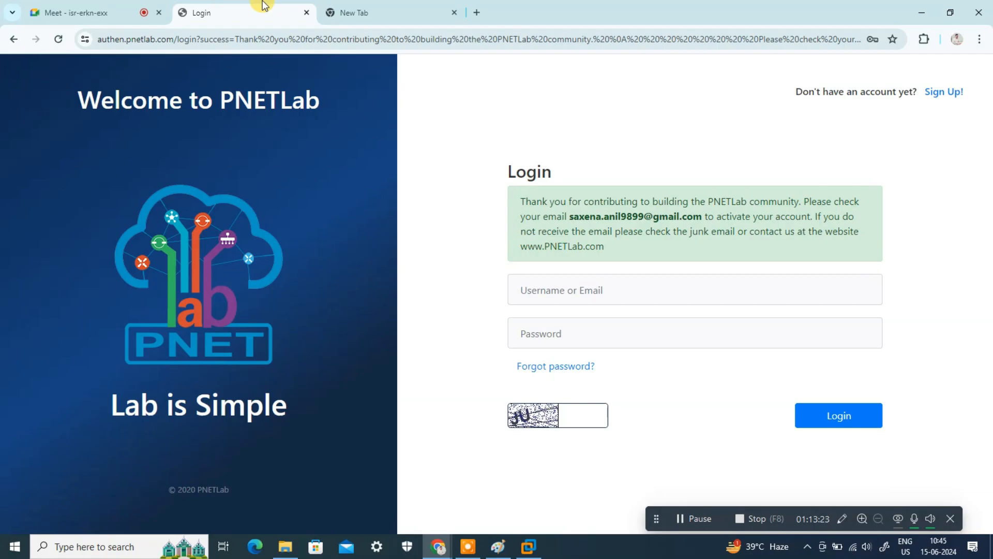
Step: Log in with the new account's e-mail, password and the captcha code
click(564, 290)
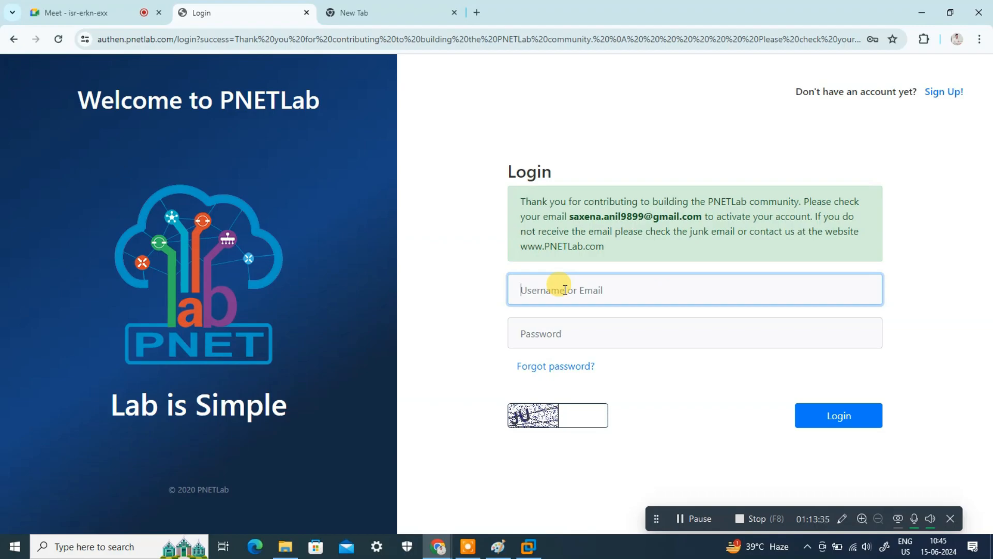
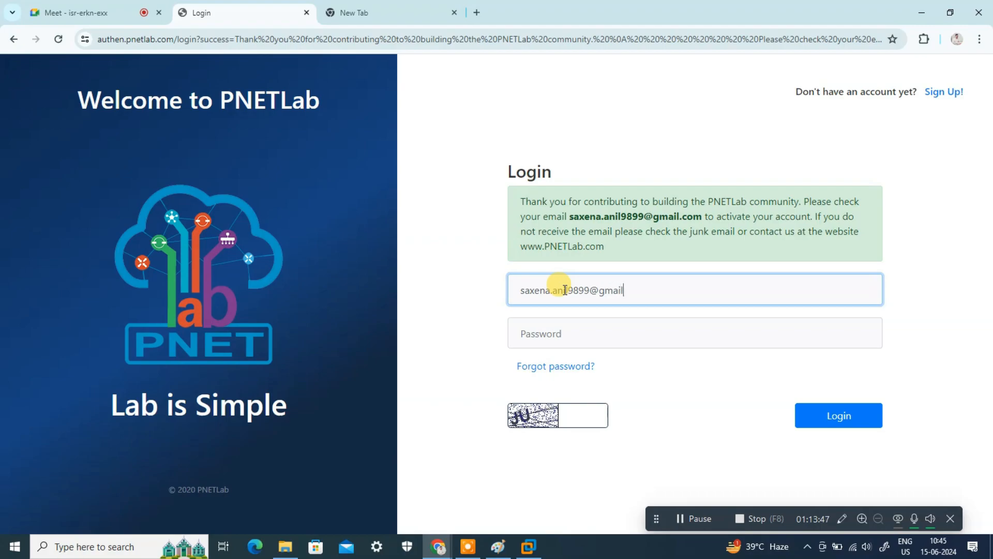
click(571, 326)
text(•••••••)
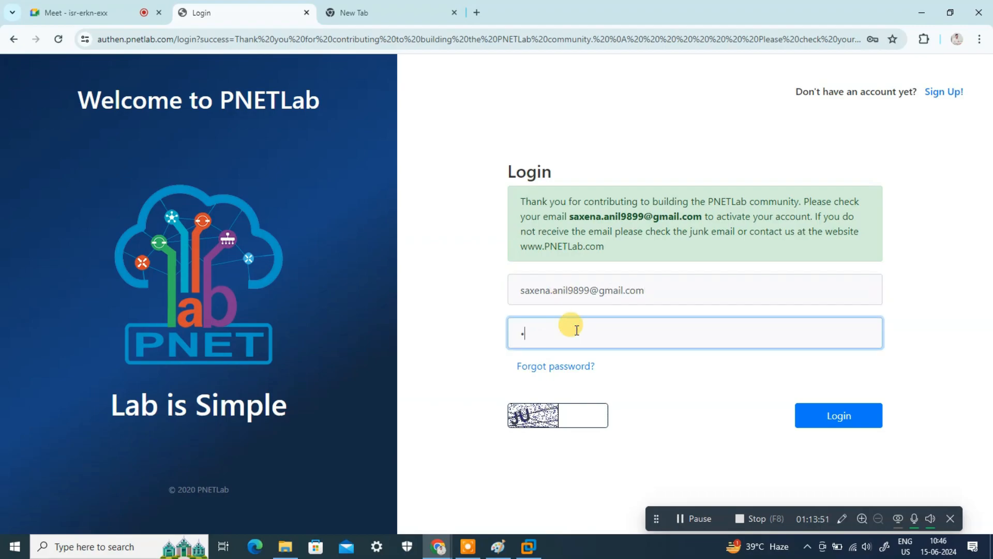
text(••••••••)
click(580, 417)
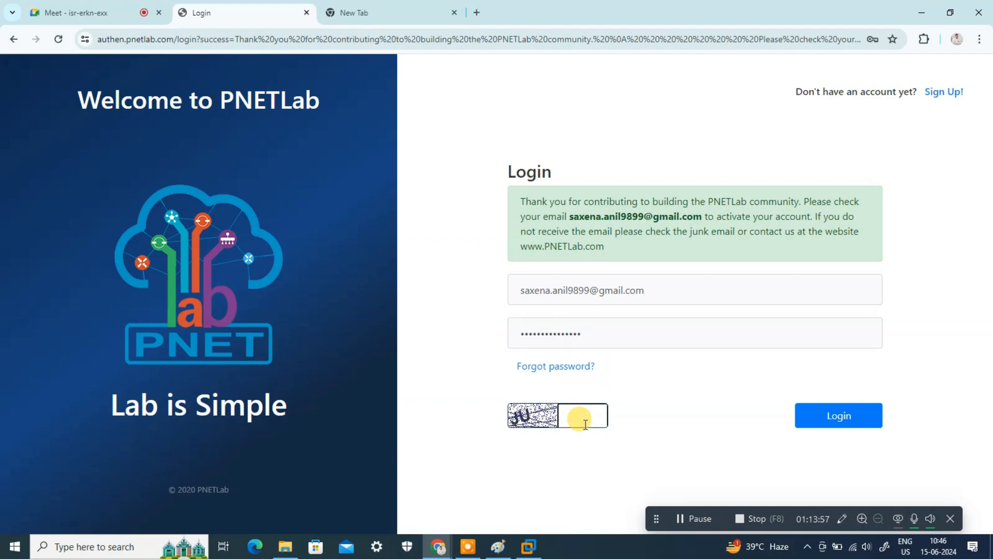
text(JU)
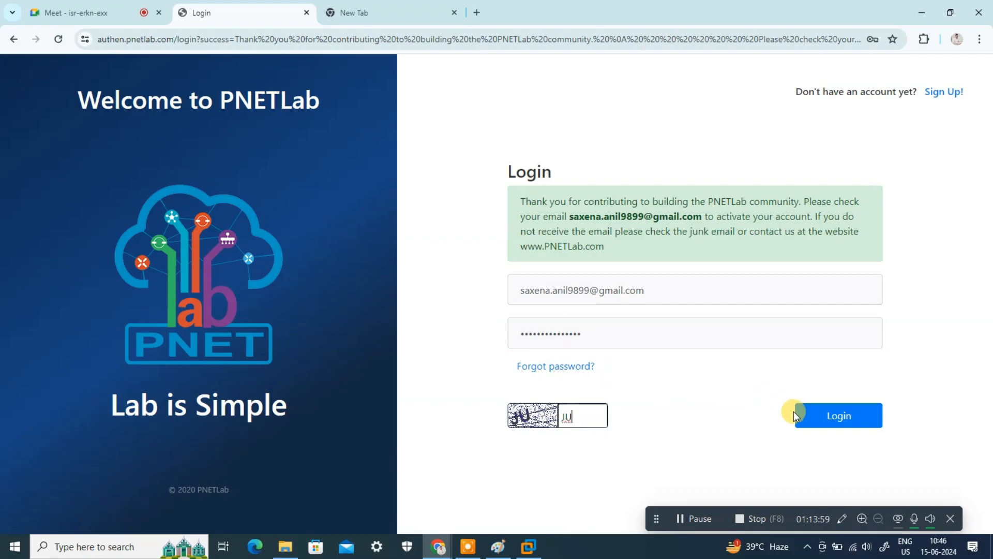
click(815, 413)
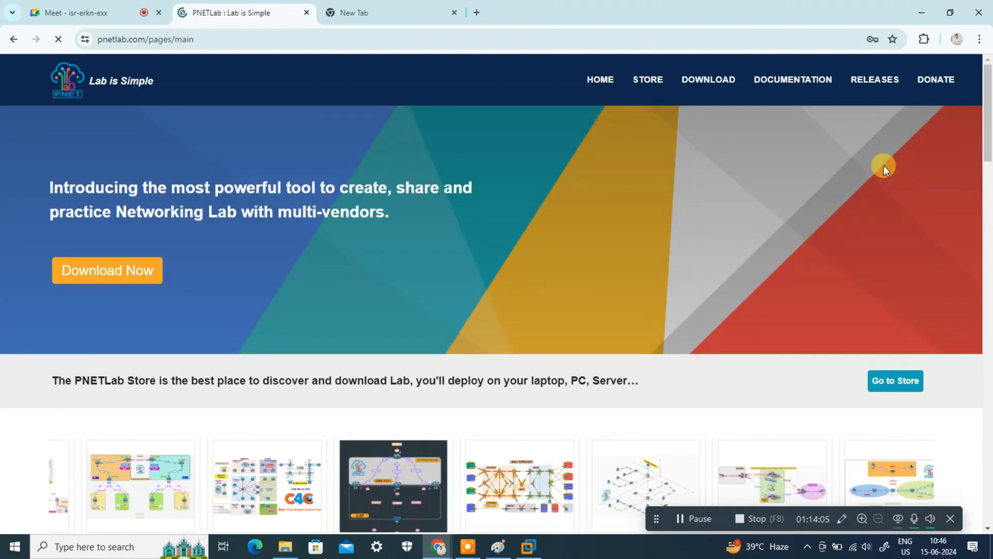
Step: Decline saving the password and scroll through the pnetlab.com main page's lab carousel
drag(987, 118, 989, 178)
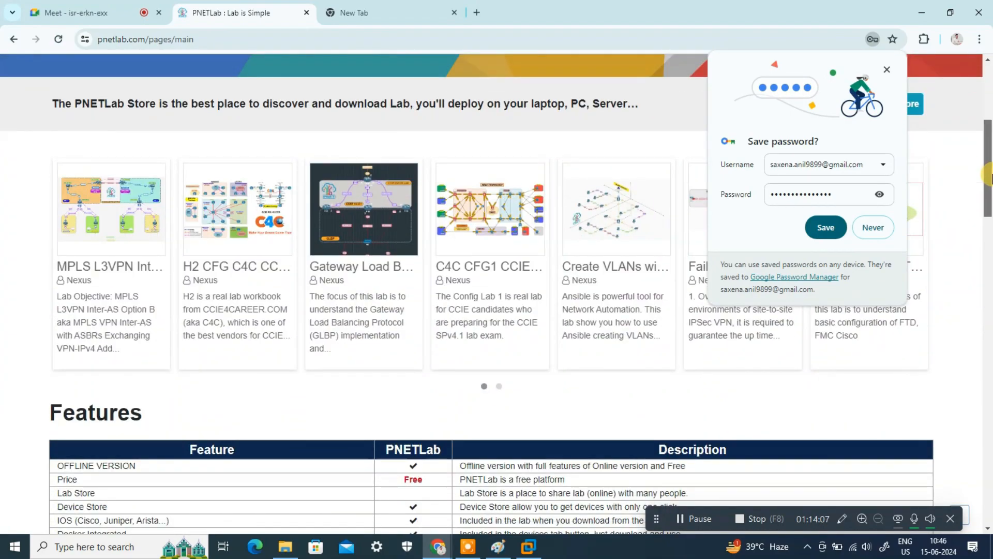
click(874, 227)
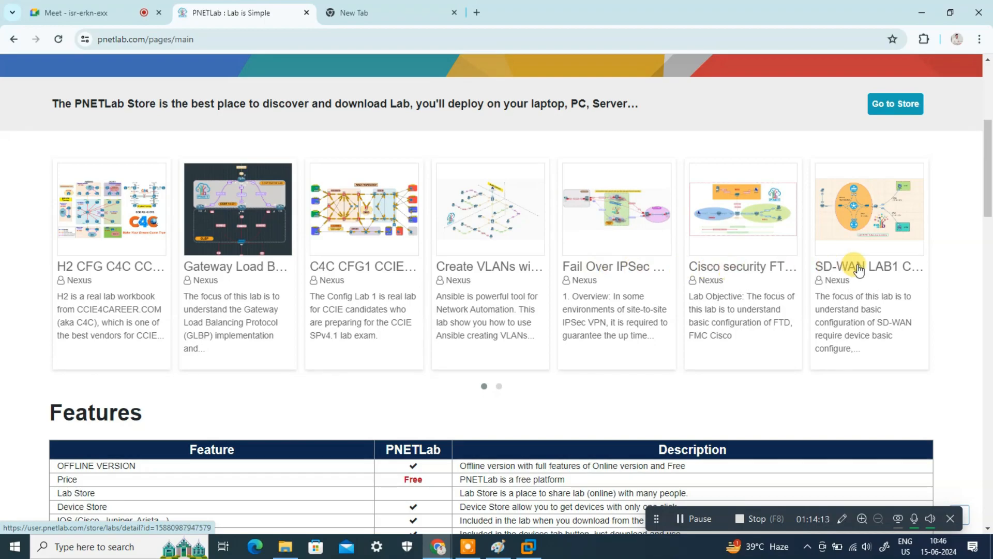
drag(989, 214, 988, 179)
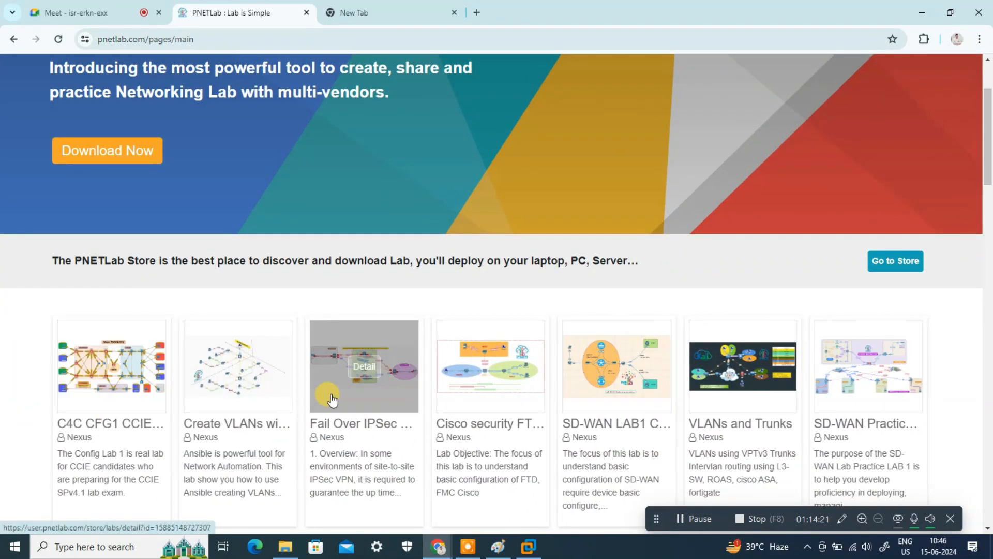
Step: Open the PNETLab Store and browse the CCIE RS, DC, Enterprise and SP lab categories
click(900, 264)
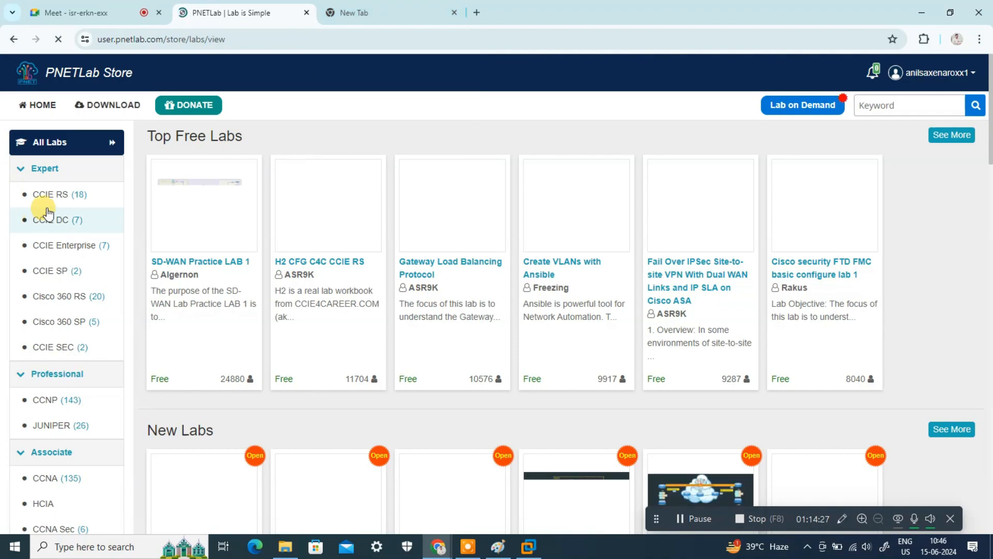
click(45, 199)
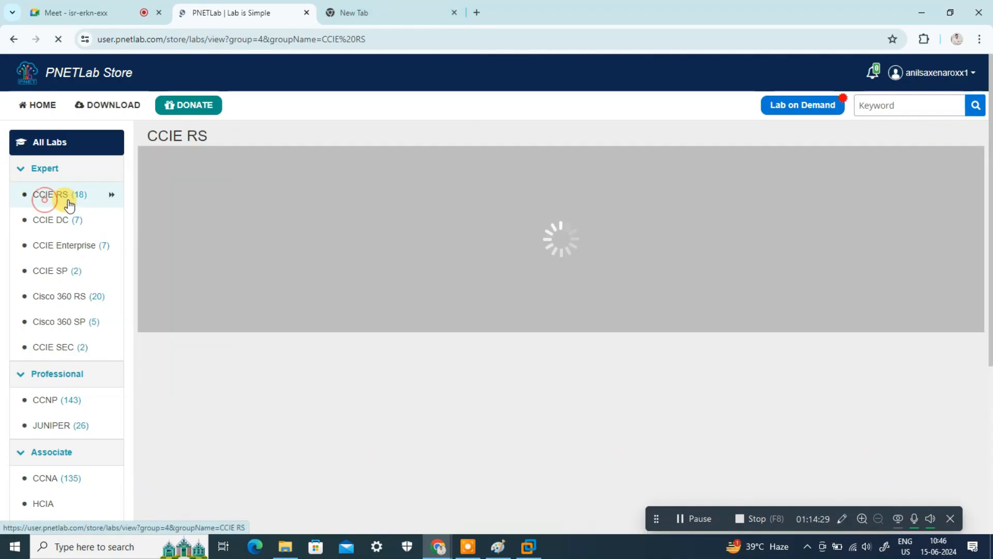
click(52, 222)
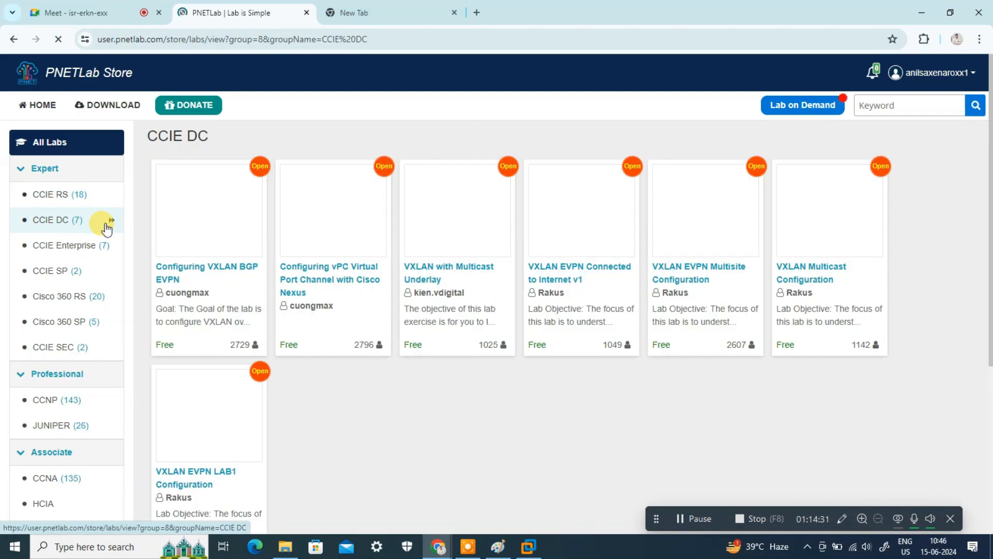
click(73, 248)
click(53, 279)
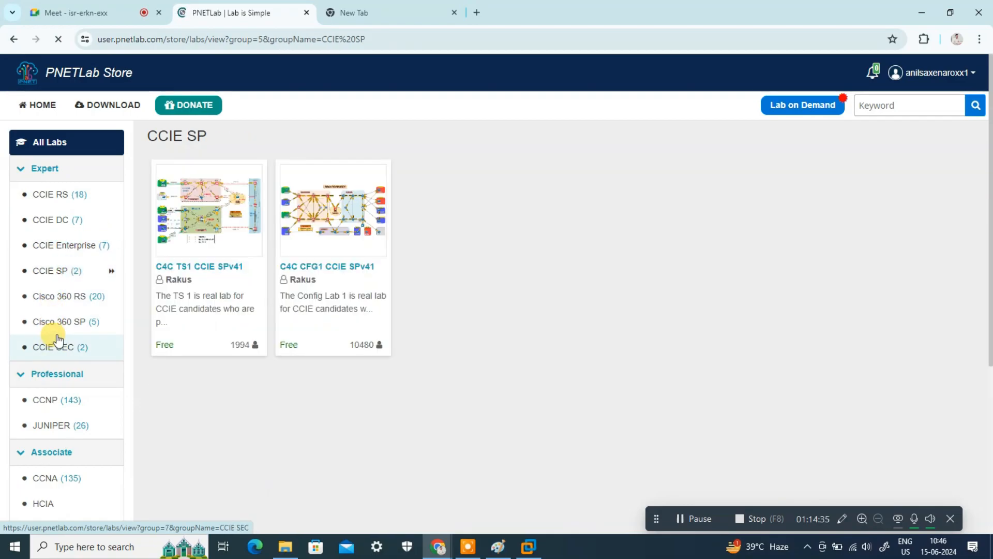
scroll(57, 340, down, 2)
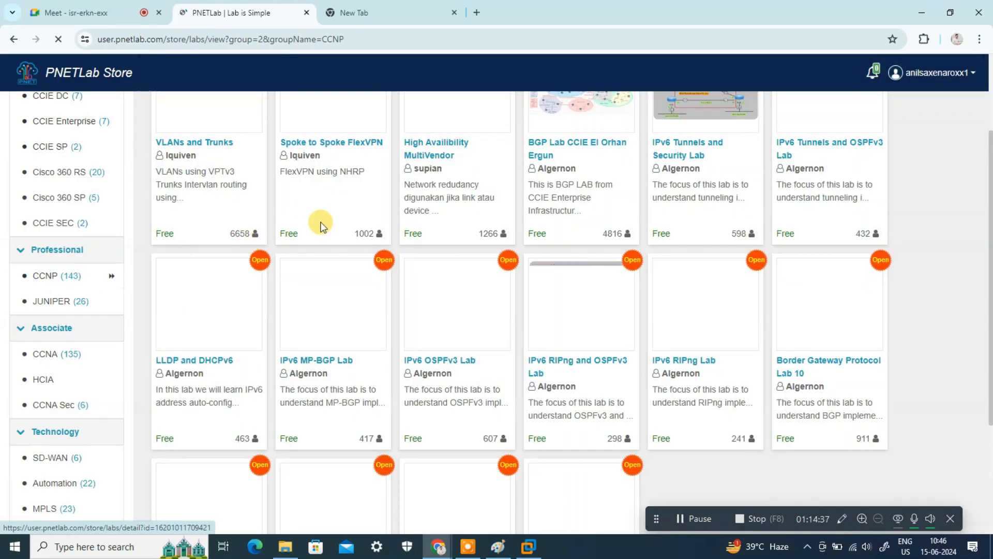
scroll(437, 280, up, 3)
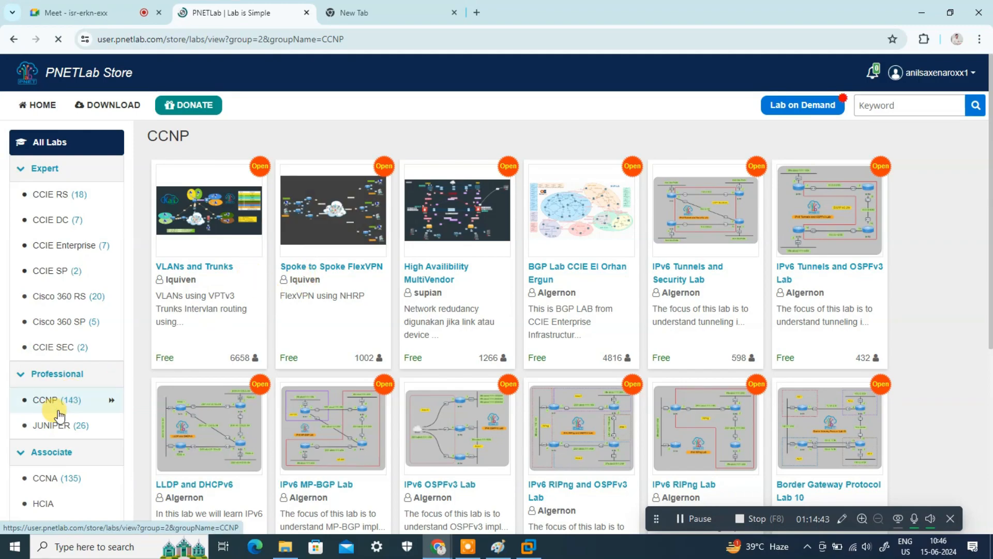
Step: Browse JUNIPER, CCNA, CCNA Sec and OSPF, then open BGP and scroll to its last row
click(46, 425)
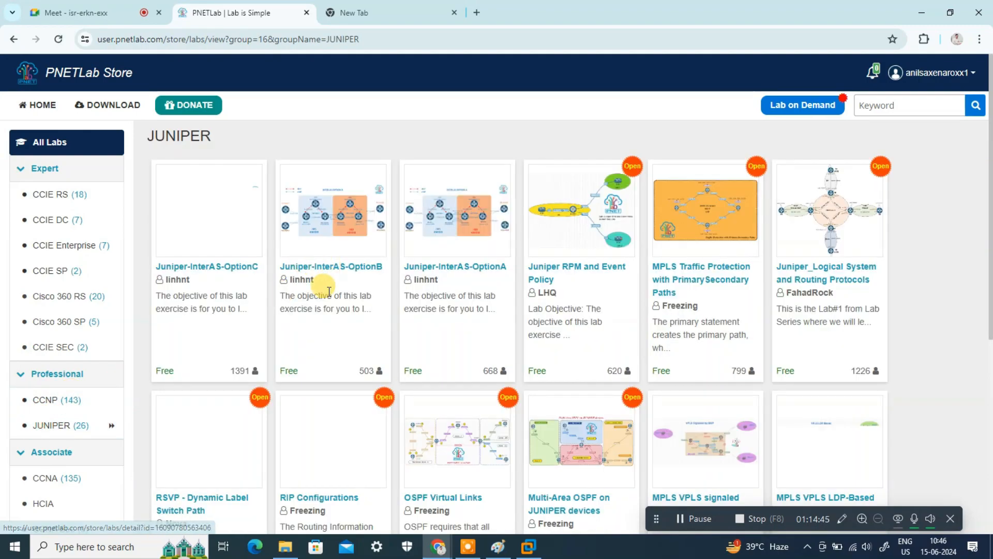
scroll(280, 302, down, 3)
click(33, 292)
click(83, 356)
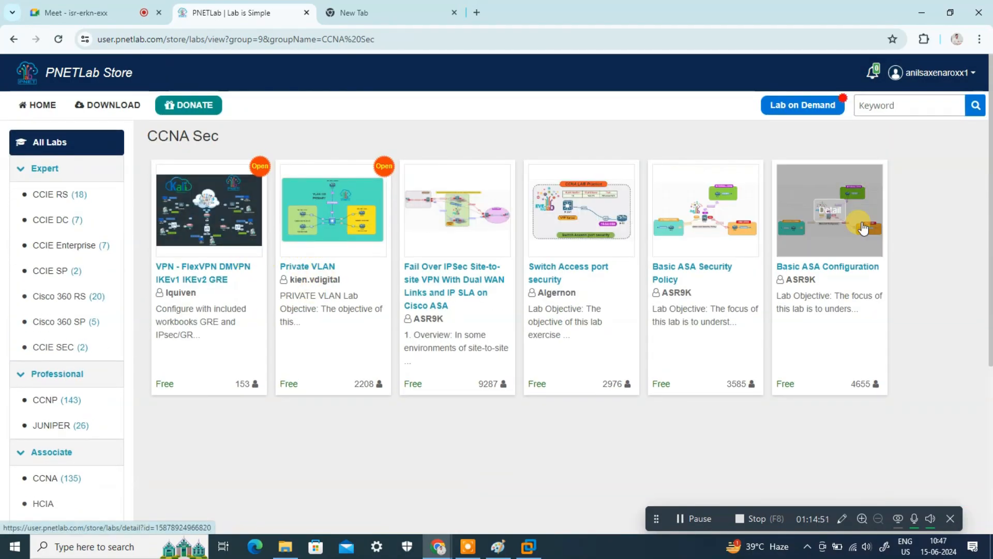
scroll(60, 372, down, 5)
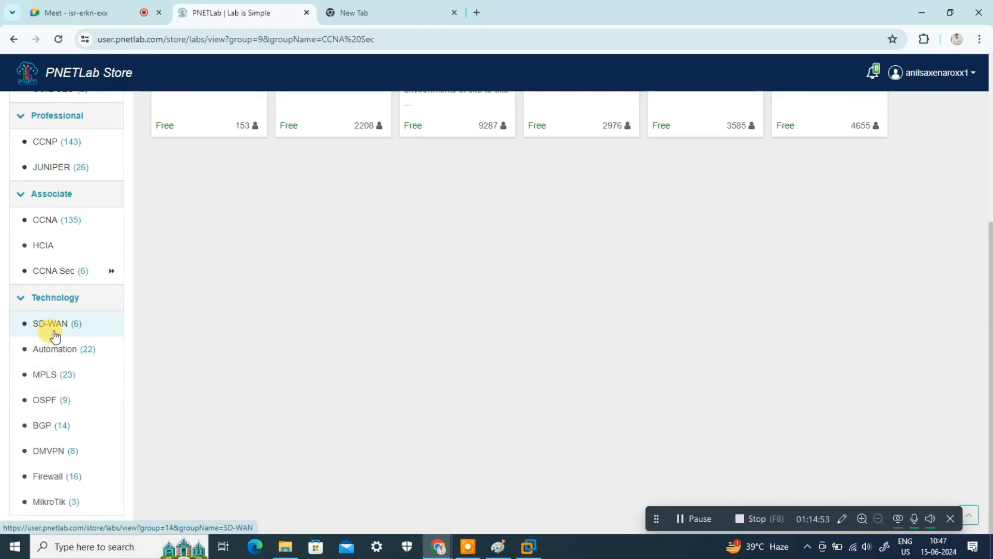
click(45, 400)
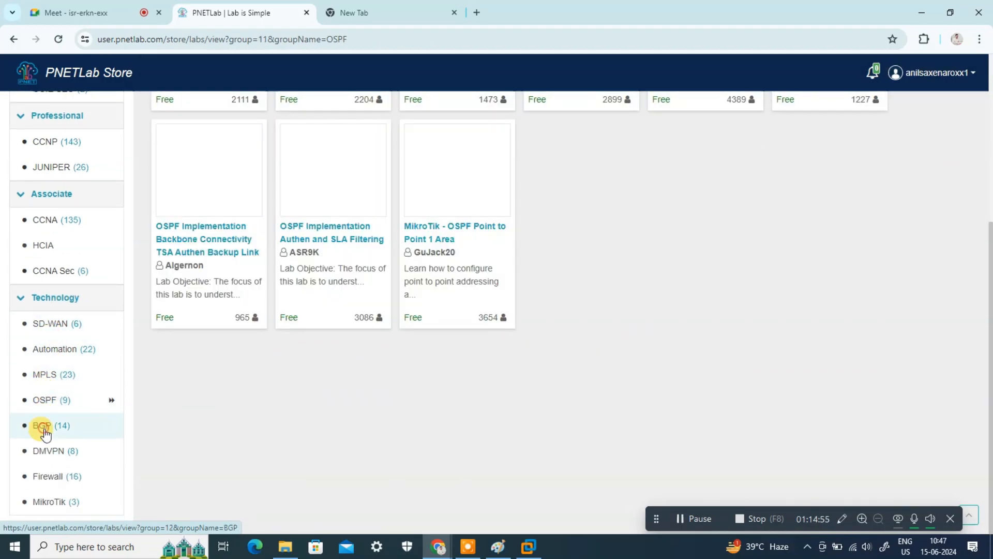
click(46, 424)
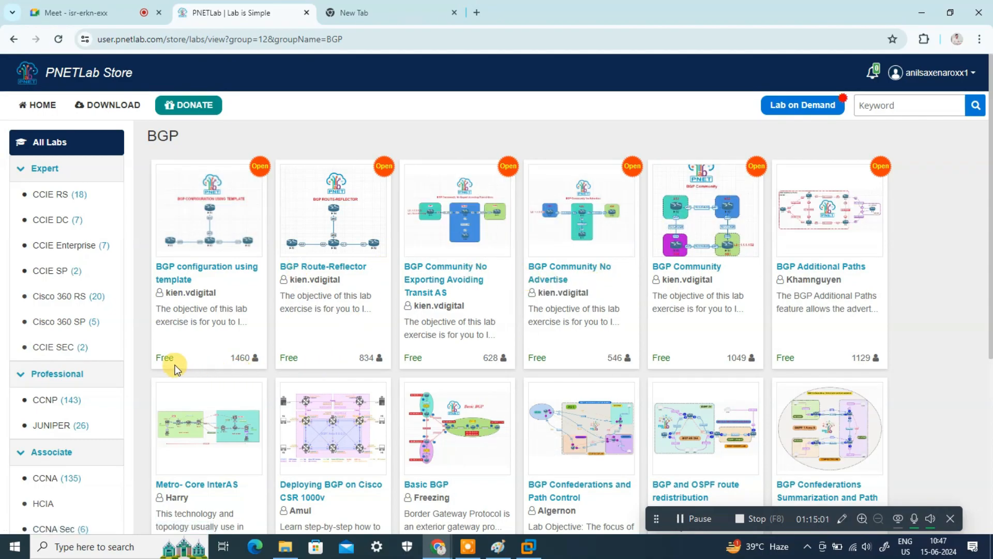
drag(989, 264, 989, 441)
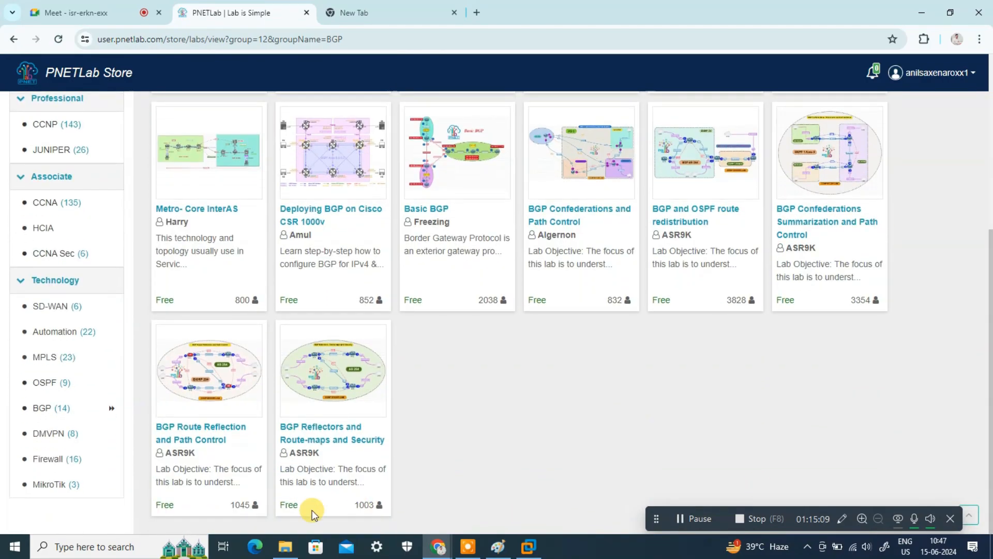
Step: Open the BGP Reflectors and Route-maps and Security lab and add it with Get Lab
click(317, 431)
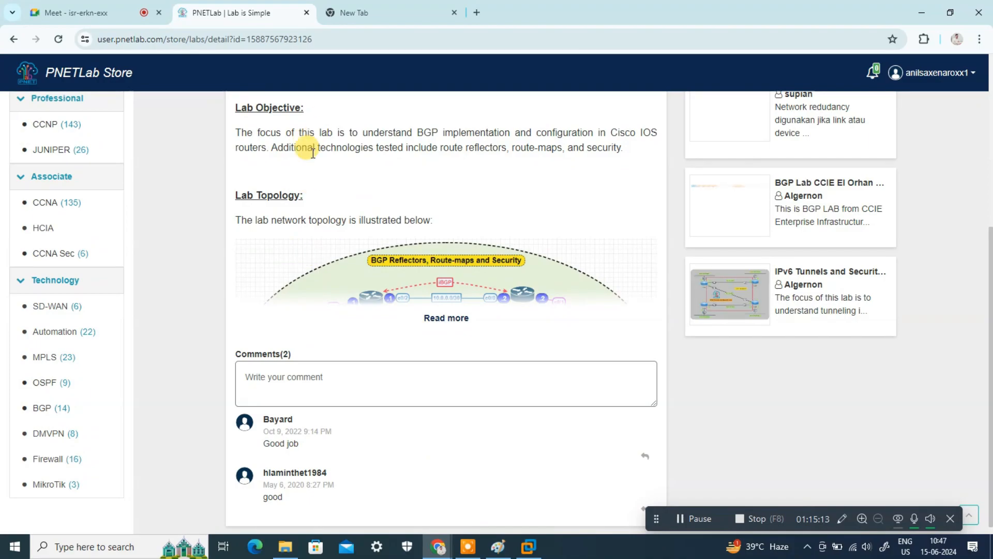
drag(986, 274, 971, 129)
click(285, 254)
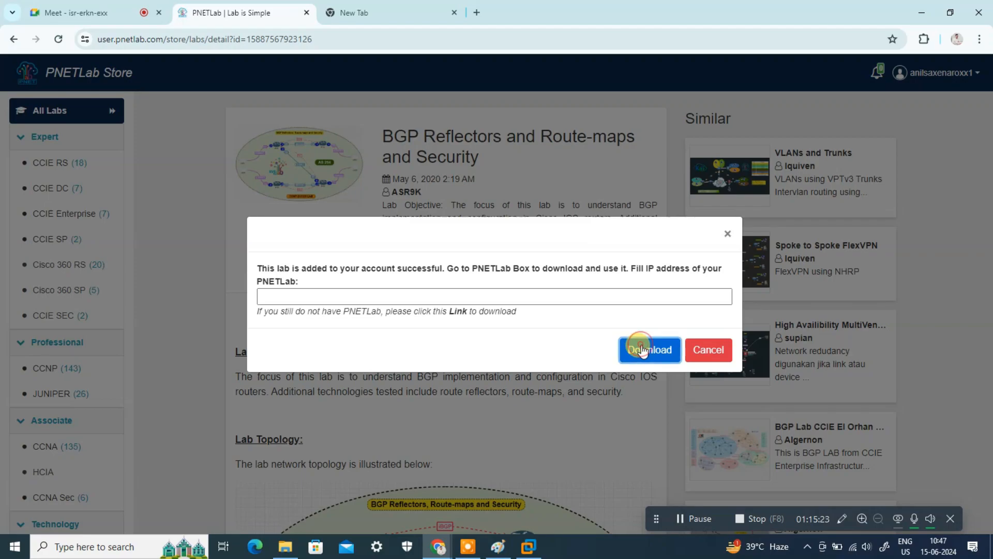
click(654, 355)
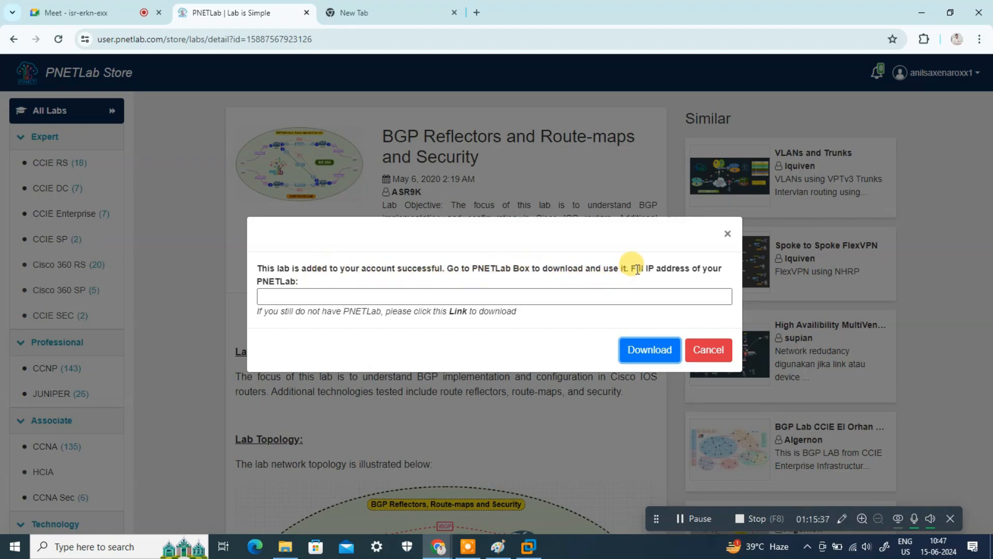
Step: Send the lab to 192.168.44.130; offline login there is refused, so close that tab
click(285, 299)
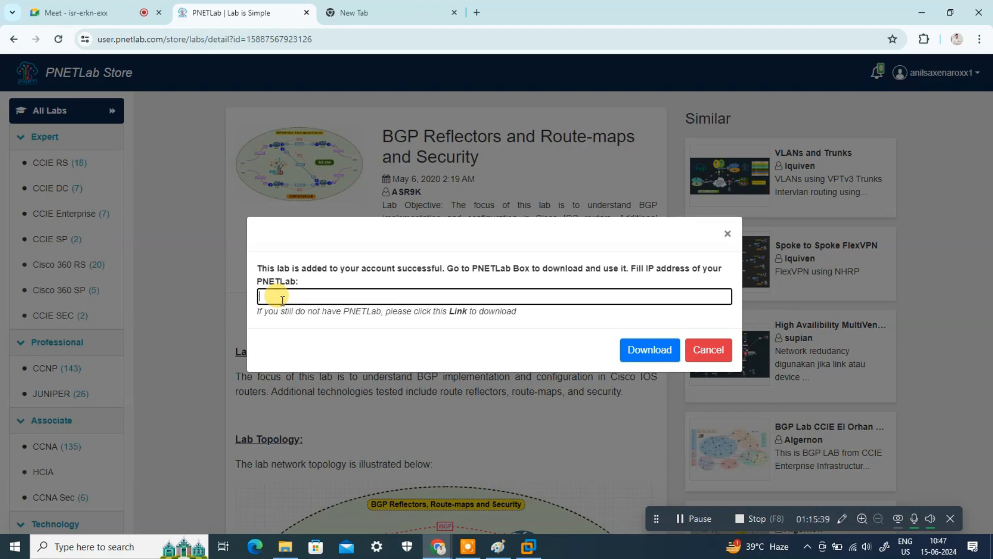
text(192.168.44.)
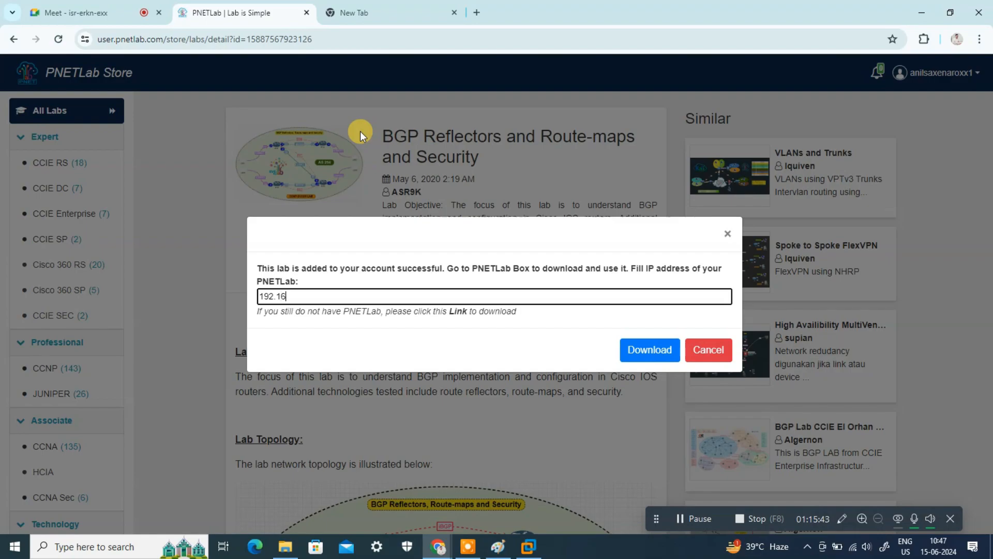
text(130)
click(654, 346)
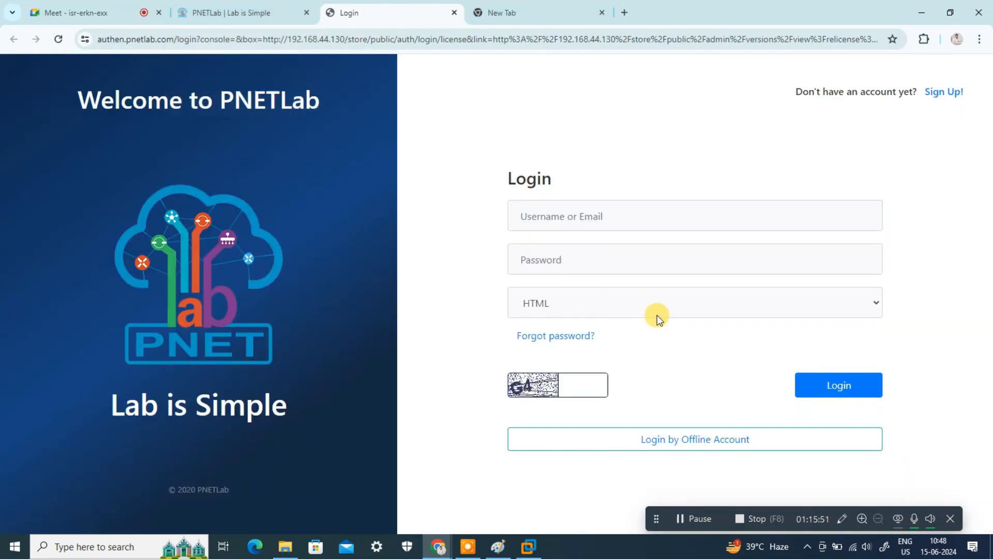
click(691, 442)
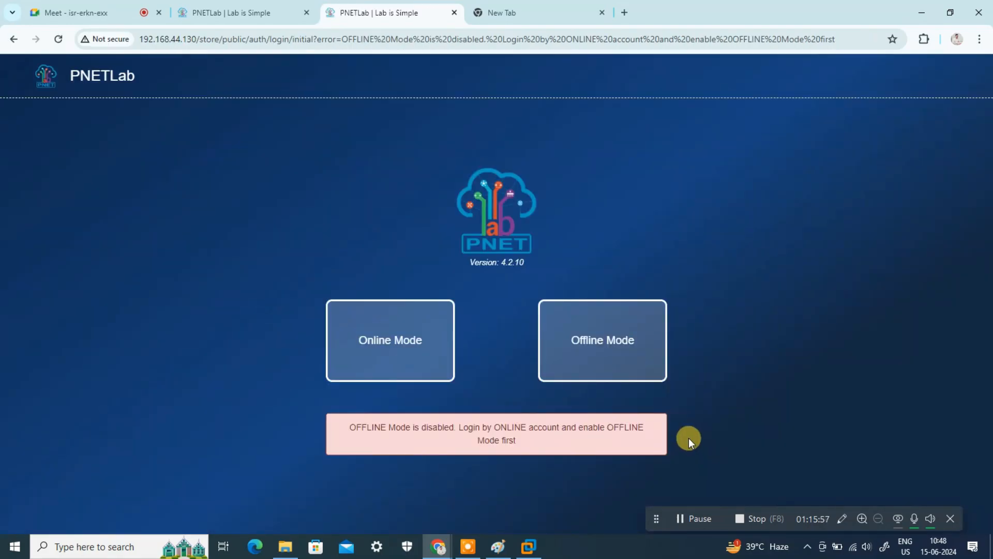
click(600, 343)
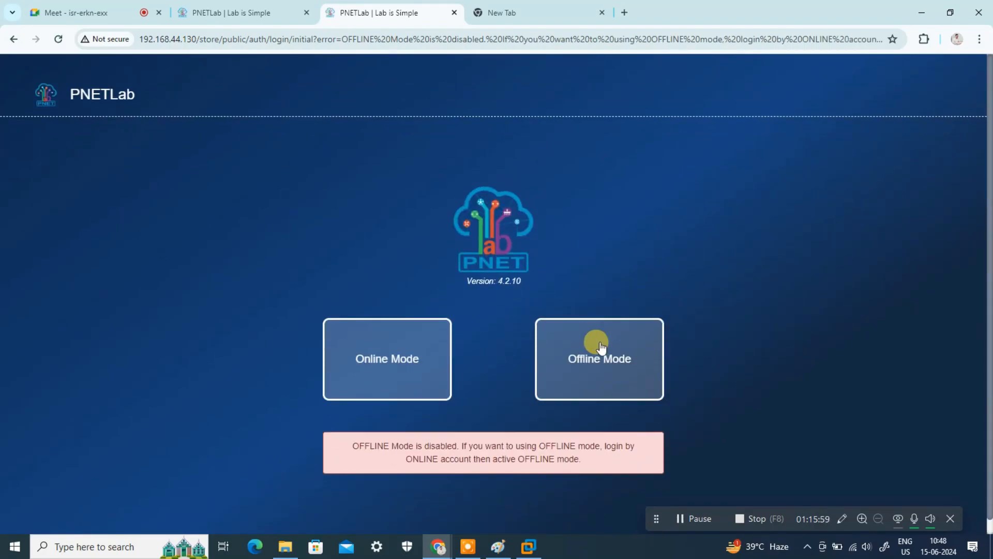
click(454, 13)
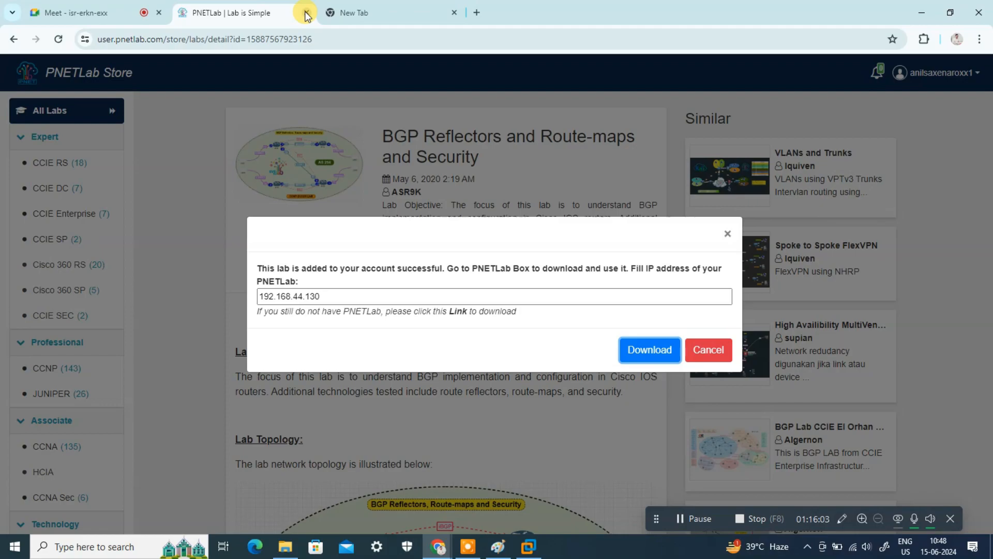
Step: Close the store tabs, reload the local PNETLab at 192.168.44.130, and try offline account login
click(306, 14)
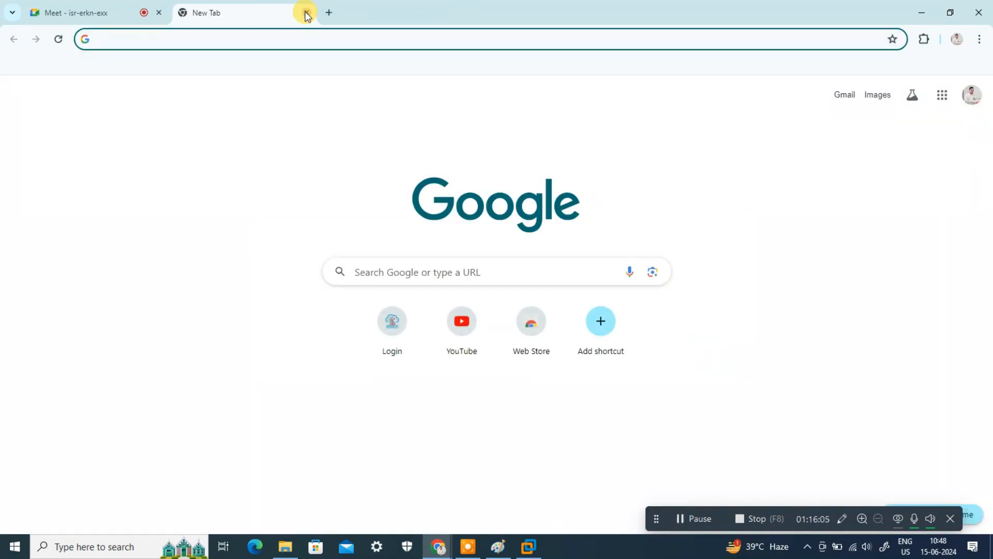
click(306, 14)
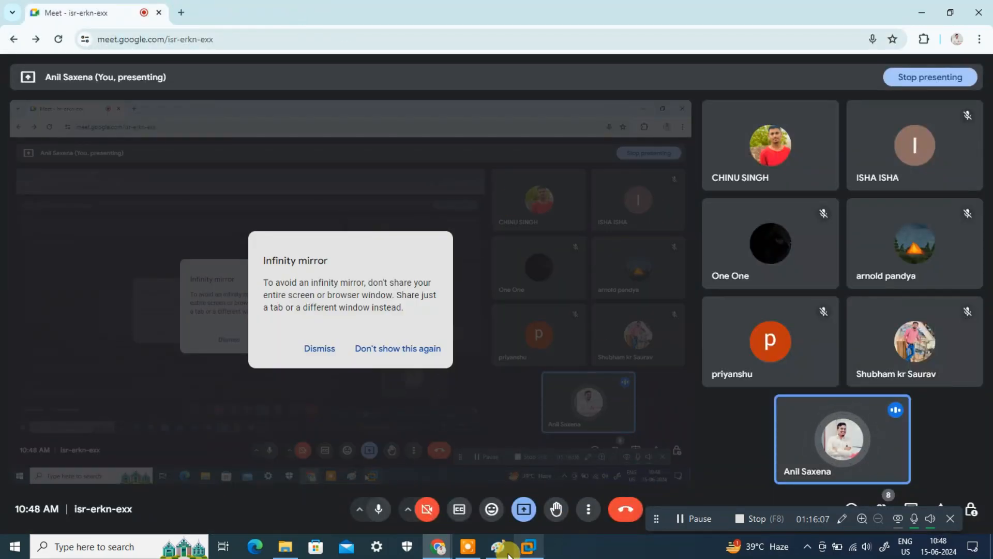
click(181, 12)
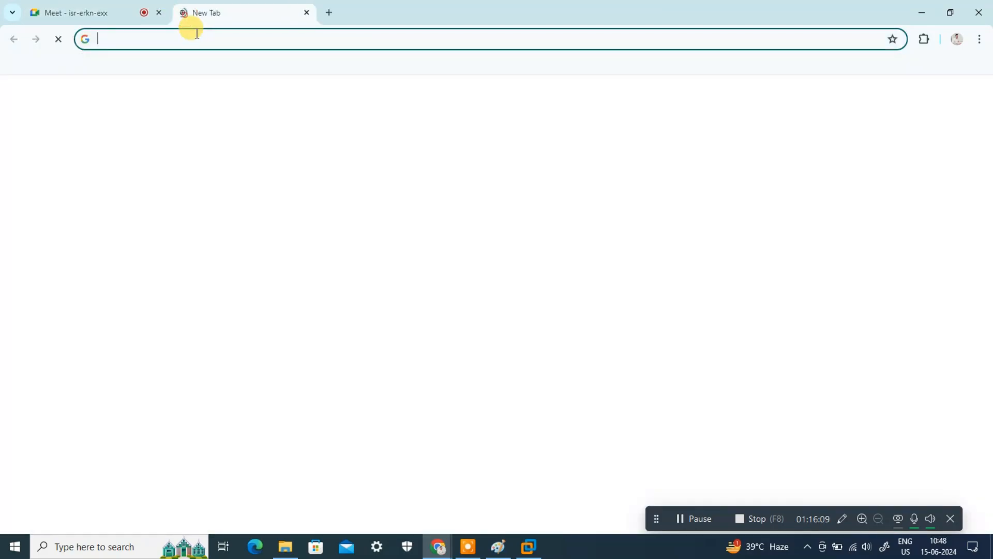
click(197, 34)
text(192)
key(Return)
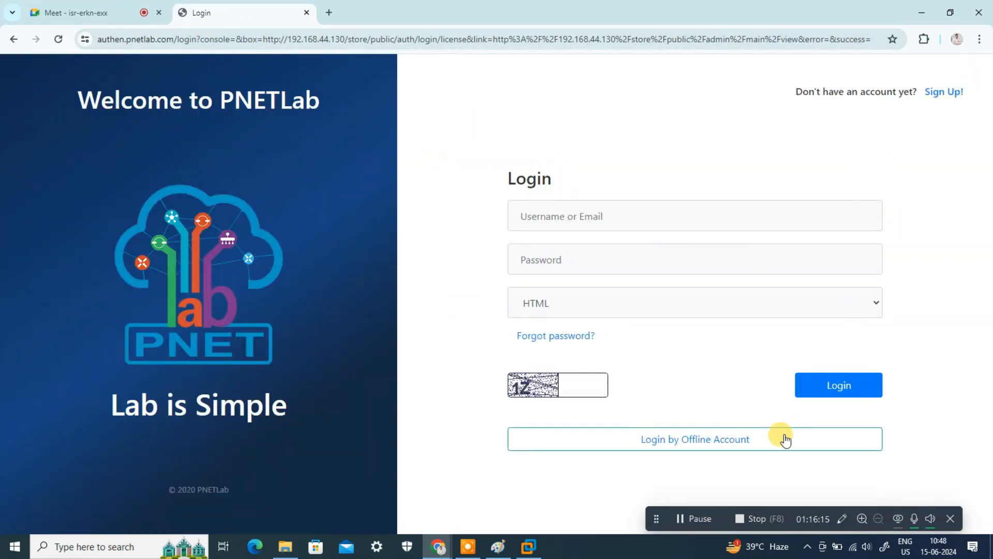
click(723, 441)
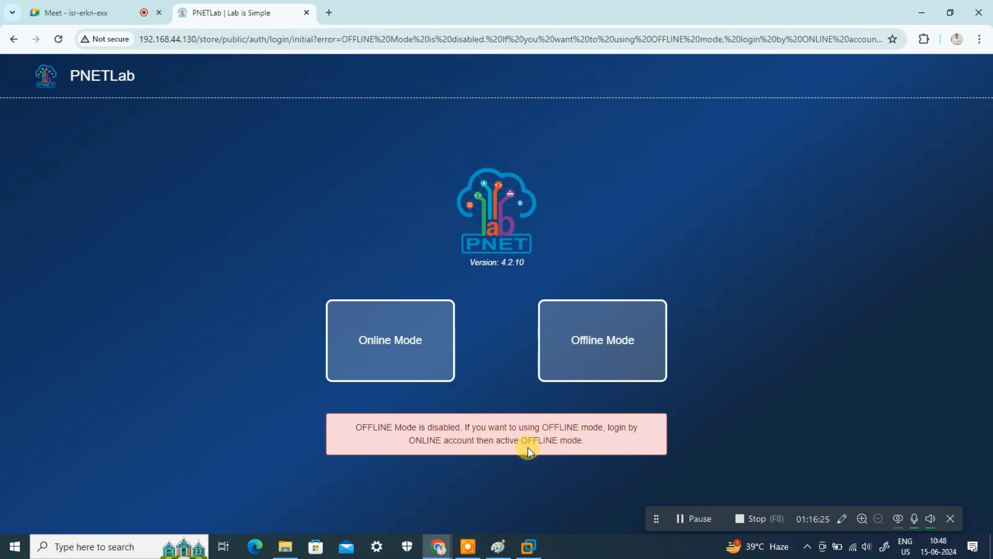
Step: Shut down the PNET-4.2.10-VM guest from its tab's Power menu
click(307, 13)
click(533, 546)
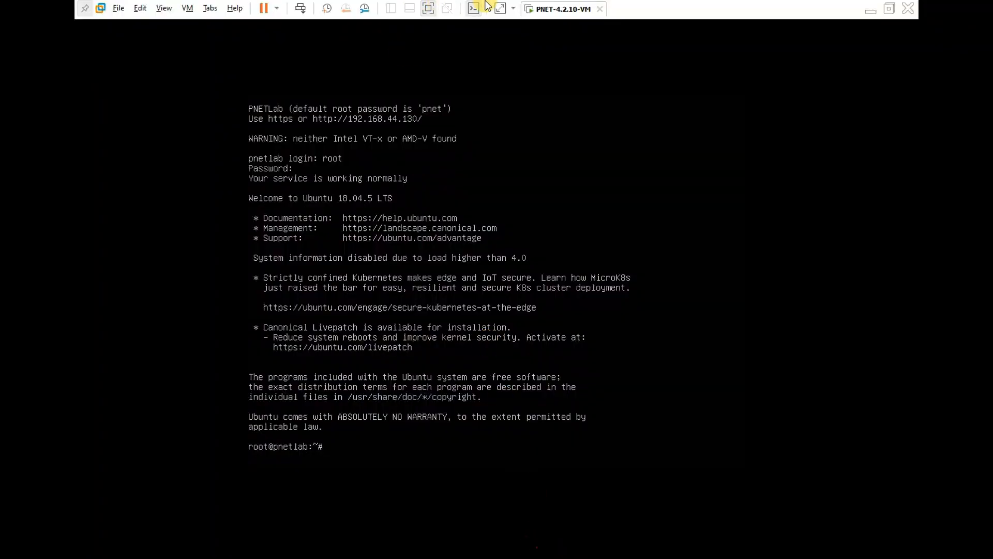
right_click(547, 11)
mouse_move(604, 39)
click(699, 51)
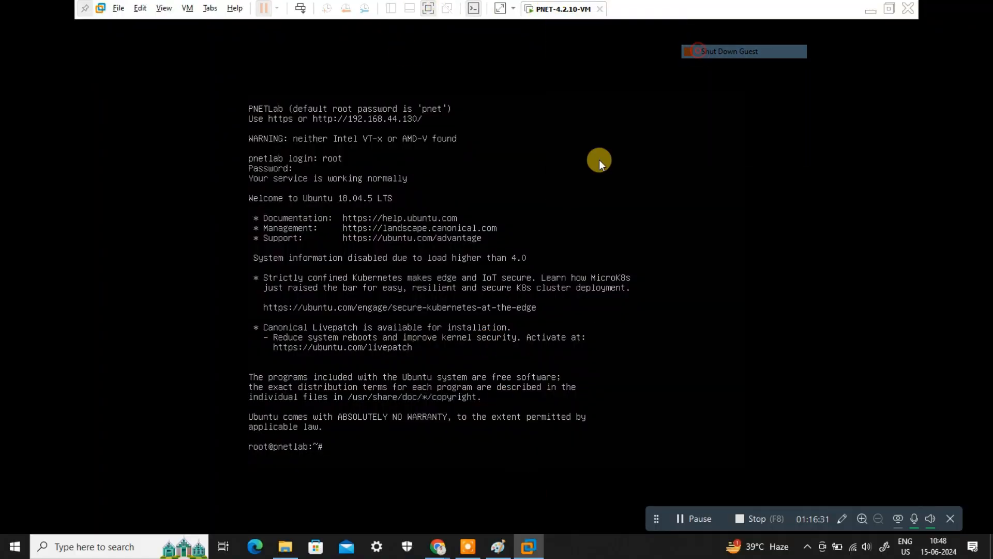
click(515, 305)
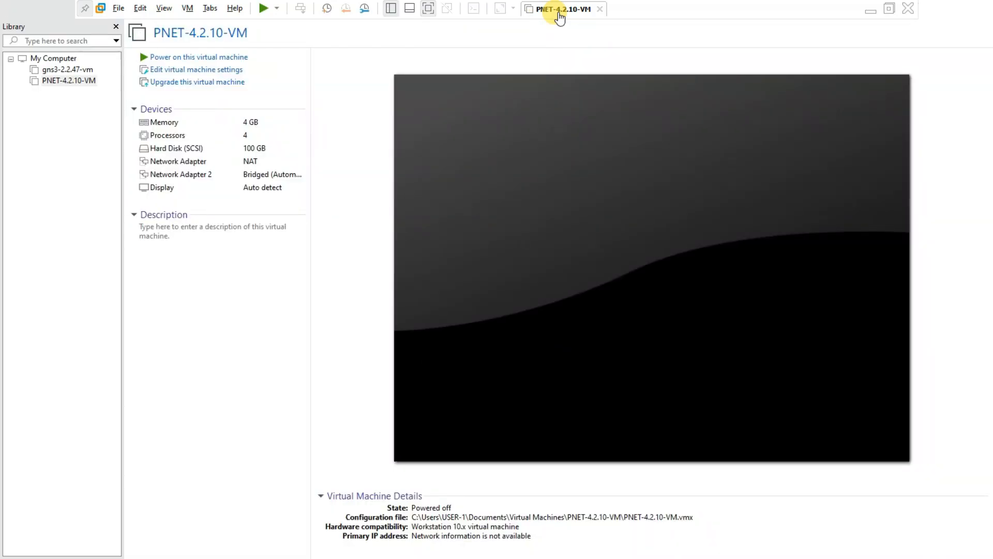
Step: Power the PNET-4.2.10-VM guest back on with Start Up Guest
right_click(559, 16)
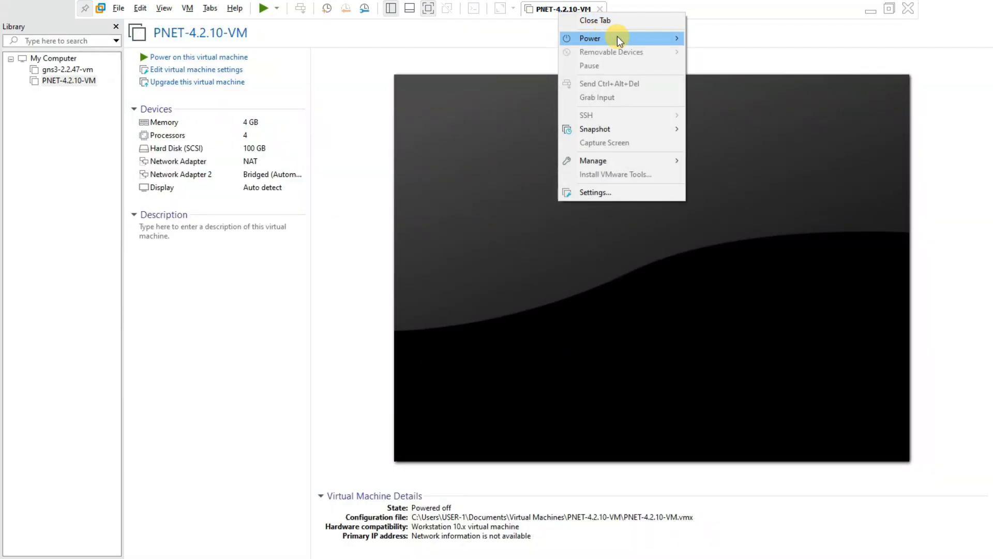
mouse_move(618, 38)
click(742, 38)
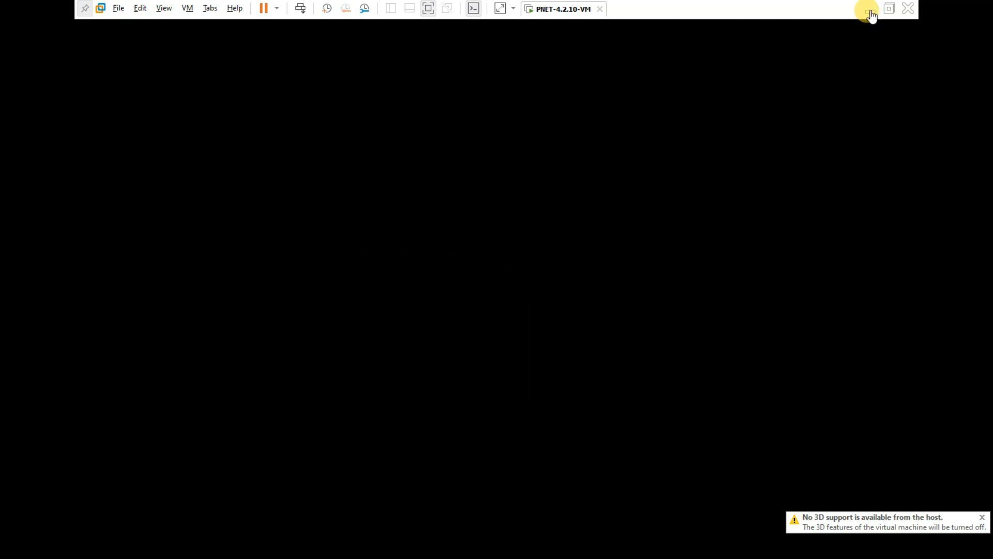
Step: Minimize VMware and open a blank new Chrome tab, briefly checking the browser menu
click(870, 11)
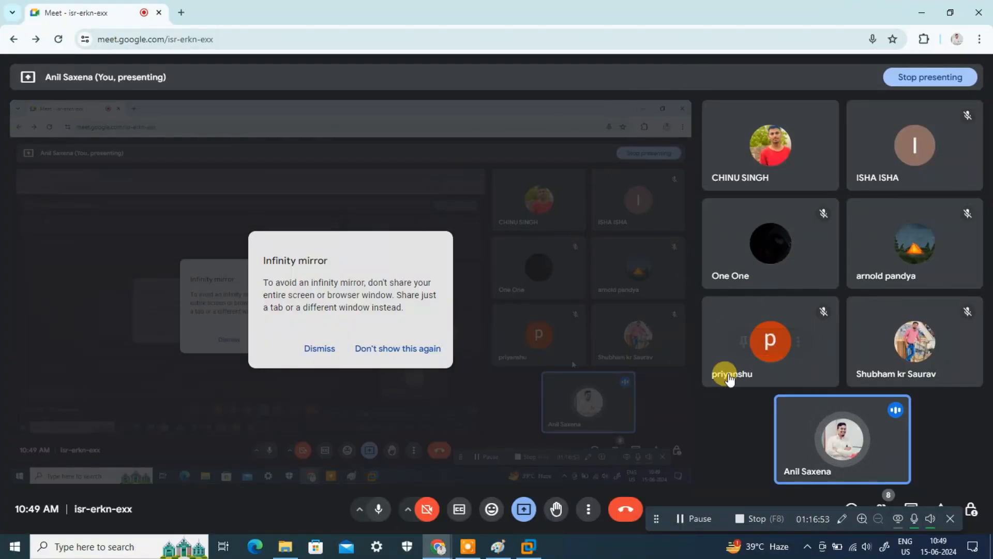
click(182, 14)
click(979, 39)
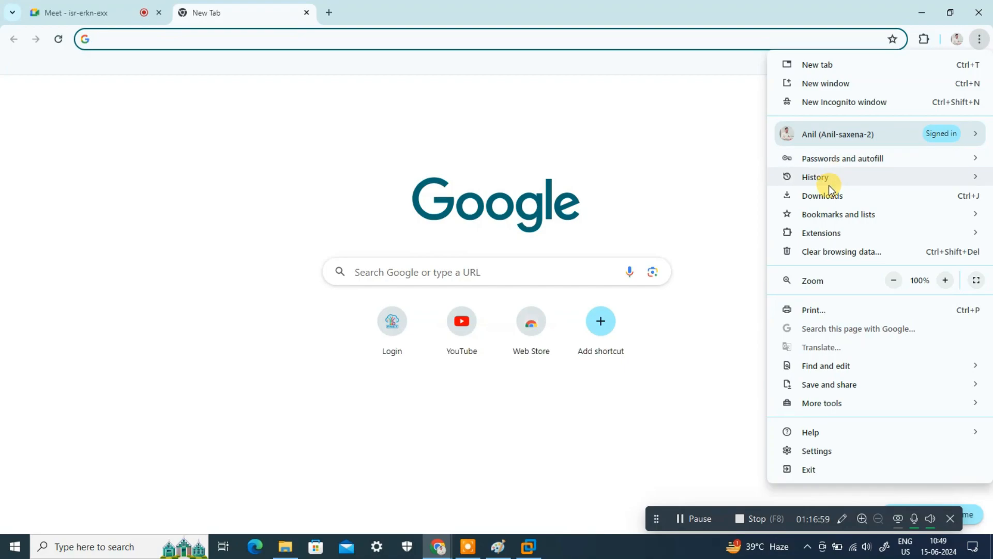
click(601, 5)
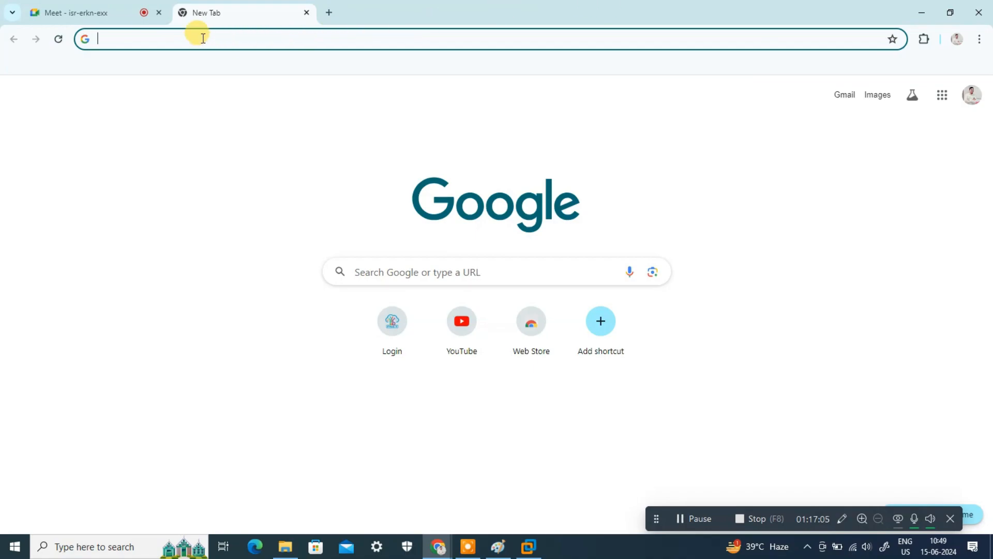
click(141, 39)
Step: Switch to the Meet call and back, then return to the booting PNET-4.2.10-VM console
click(102, 13)
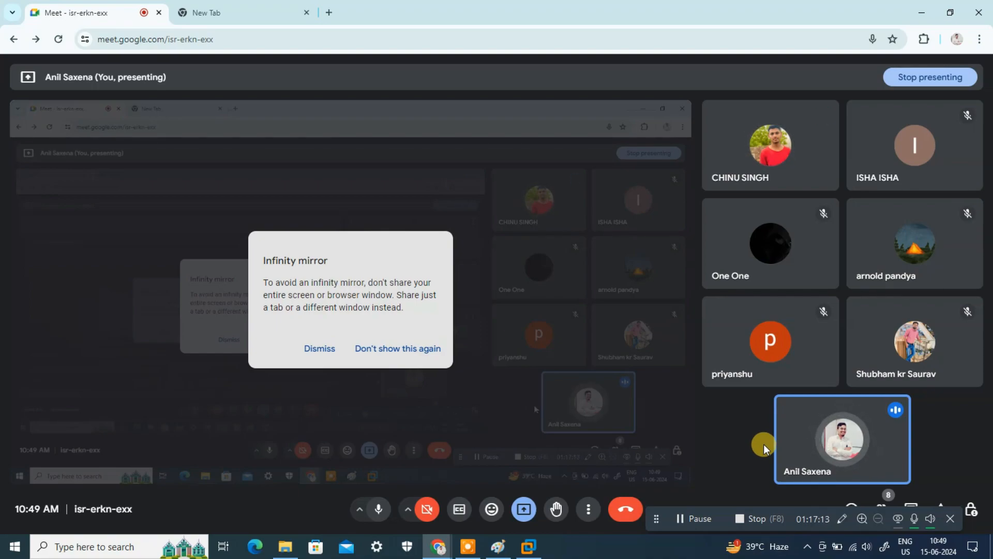
click(204, 13)
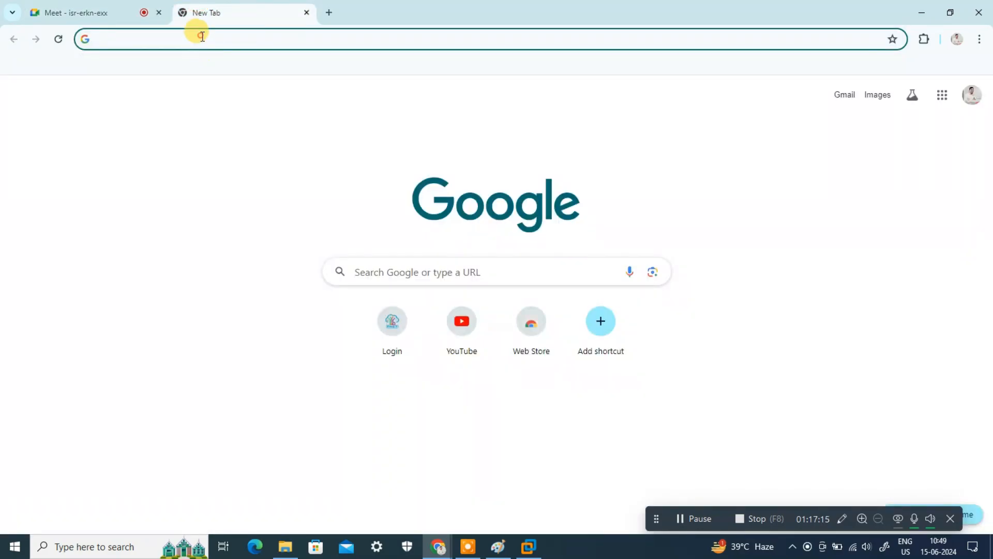
click(200, 37)
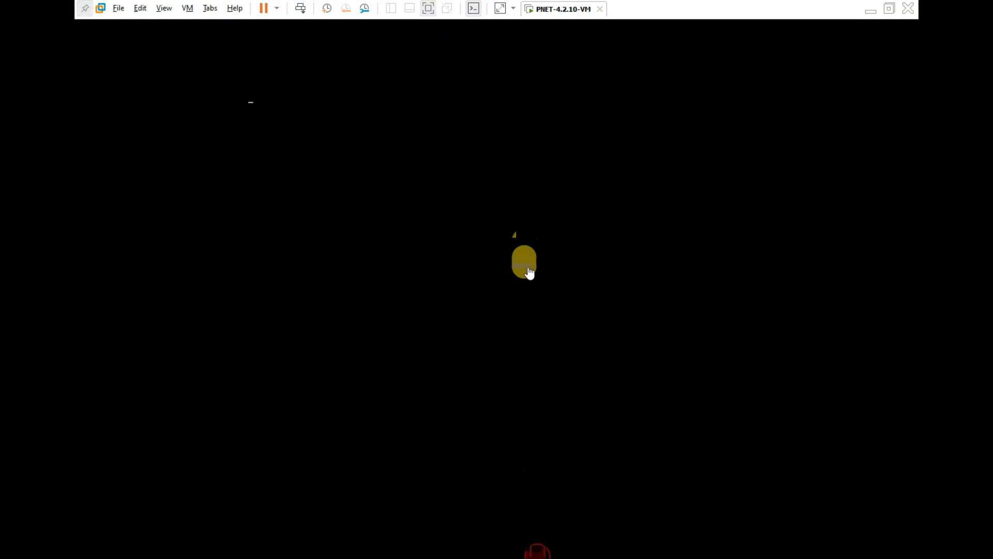
click(526, 240)
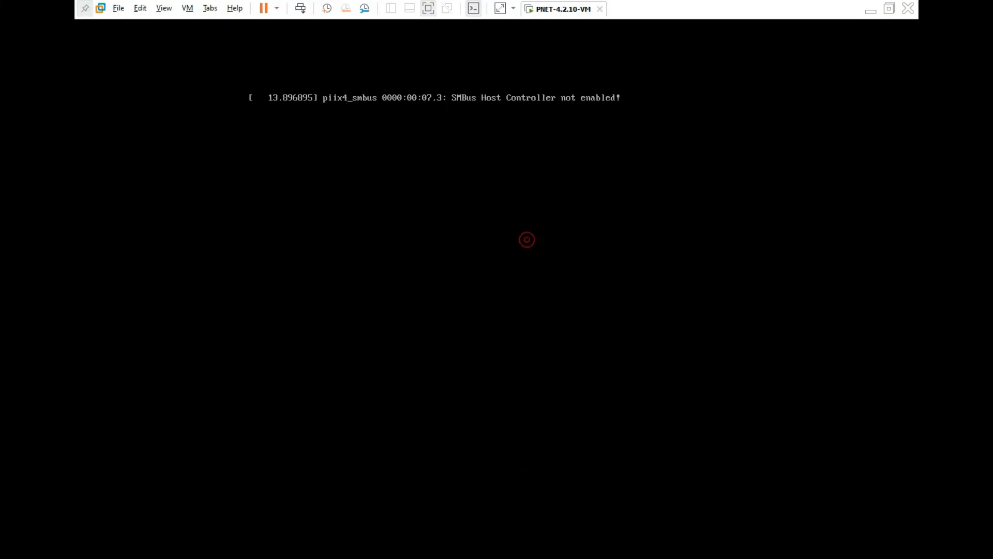